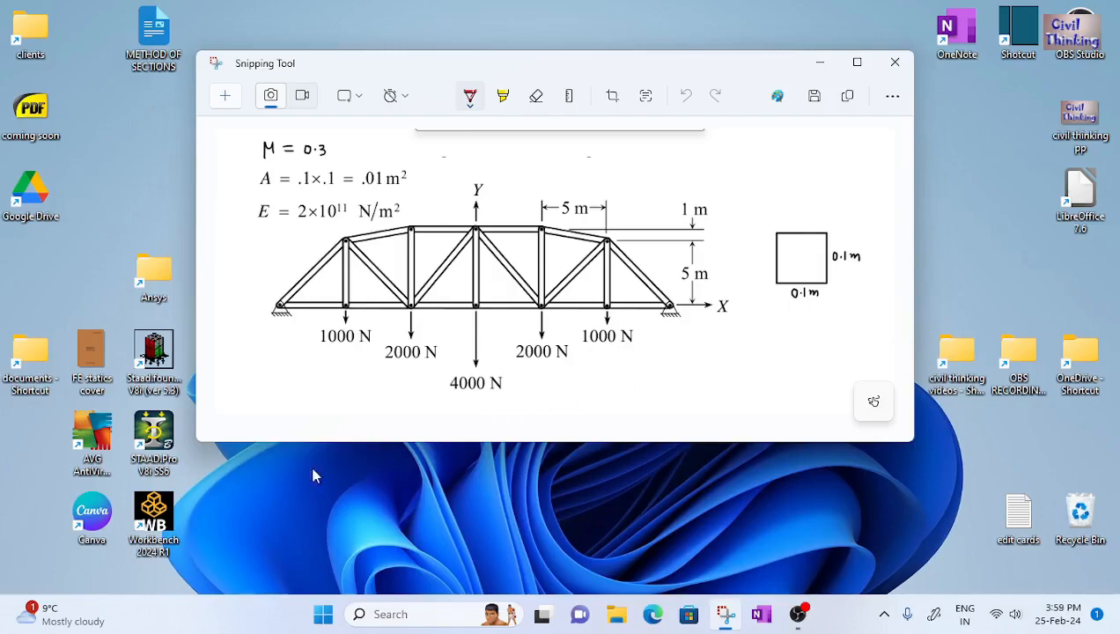
Launch Workbench and add a Static Structural analysis system to the project schematic
double_click(158, 517)
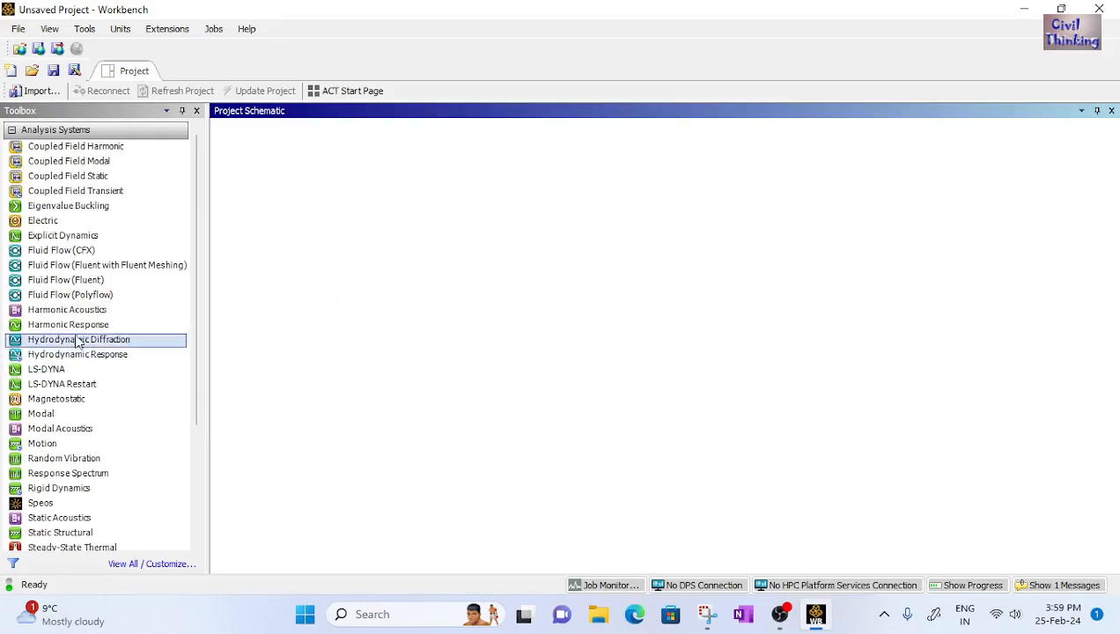
scroll(95, 299, down, 2)
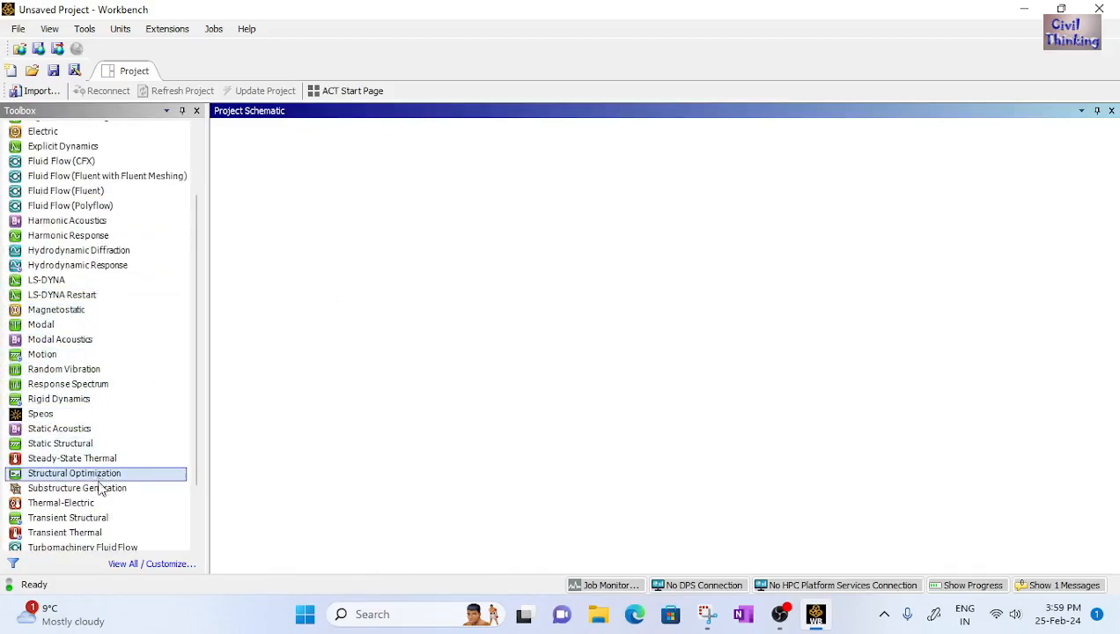
double_click(56, 445)
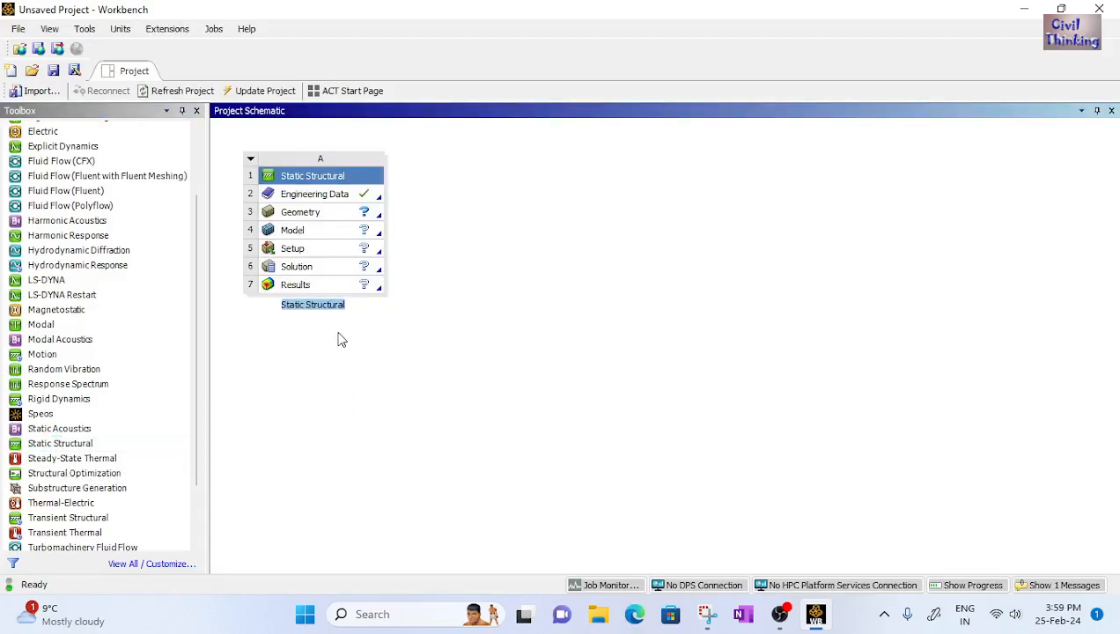
Rename the Static Structural system as multimember truss
text(multimember truss)
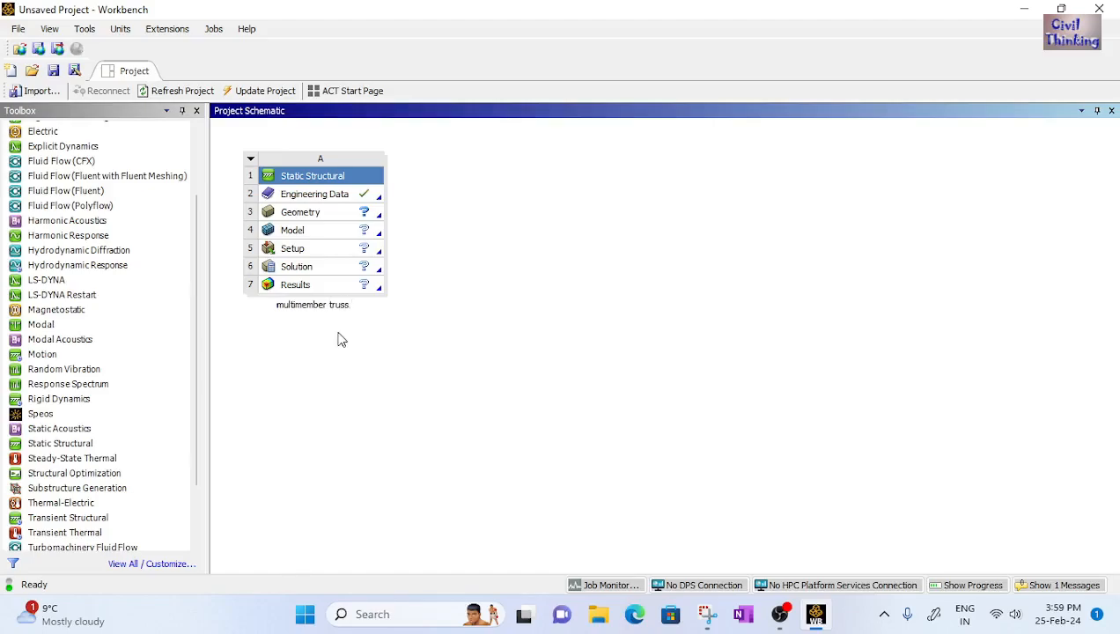
key(Return)
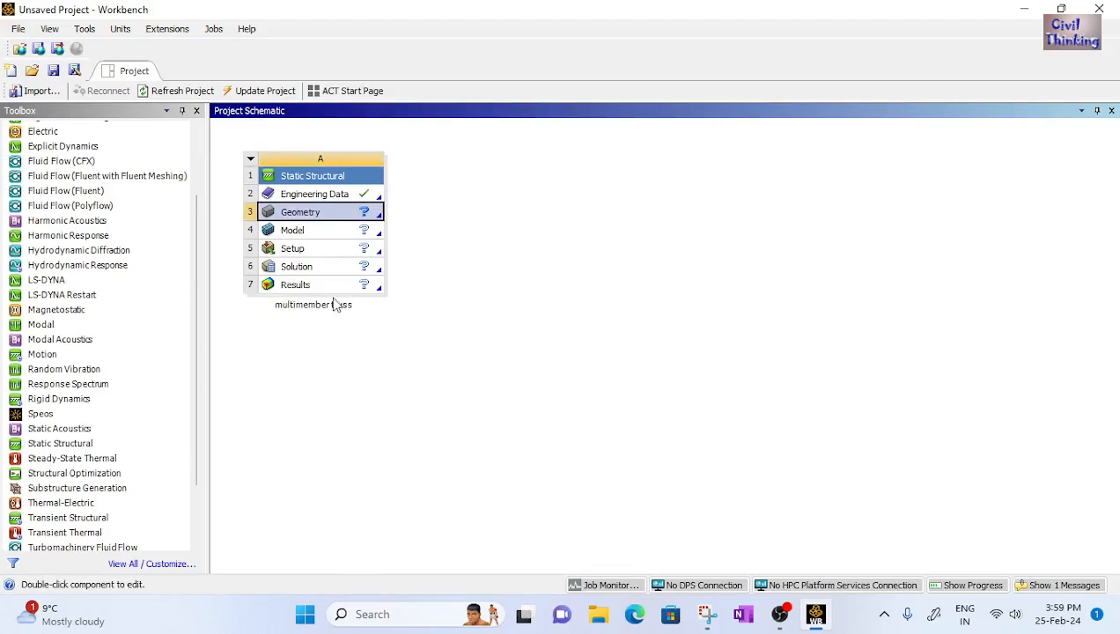
Open the system's Engineering Data and delete the Structural Steel material
double_click(337, 194)
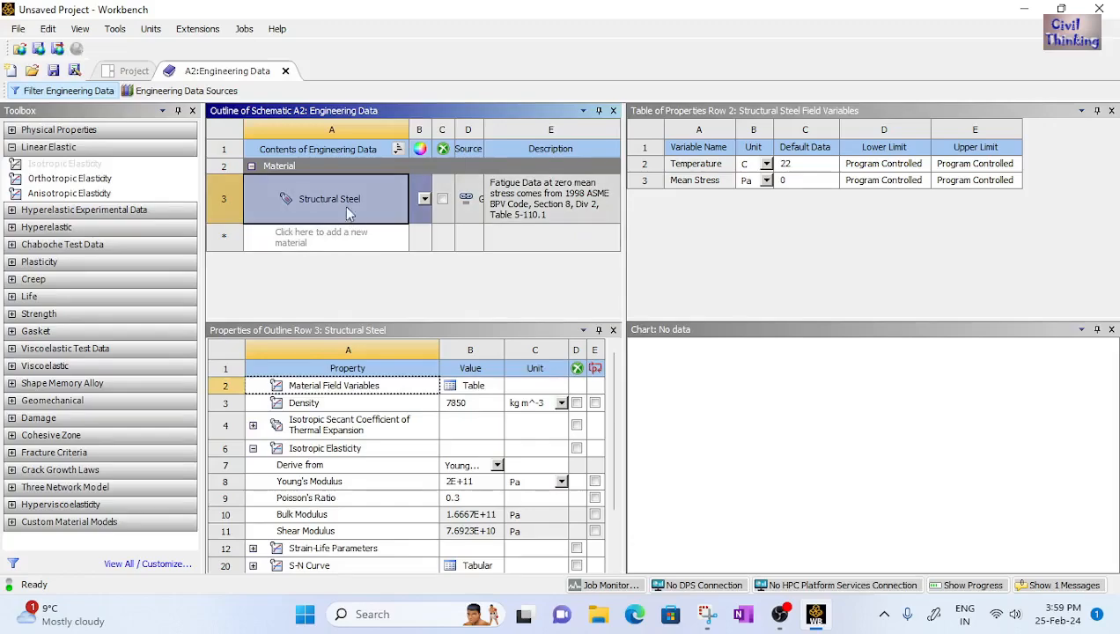
right_click(361, 203)
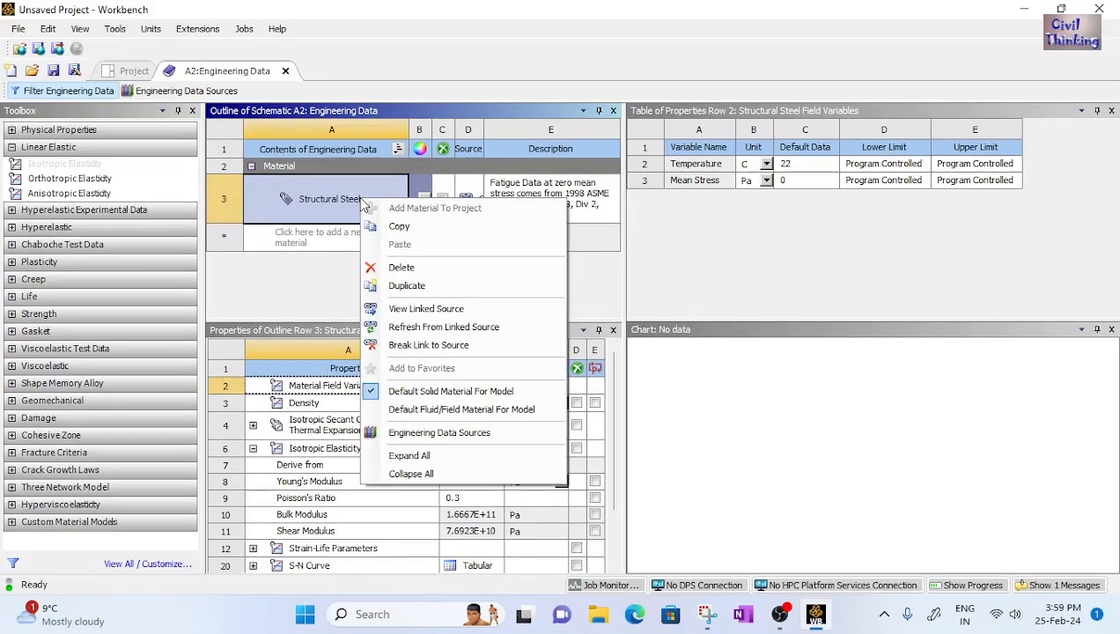
click(379, 267)
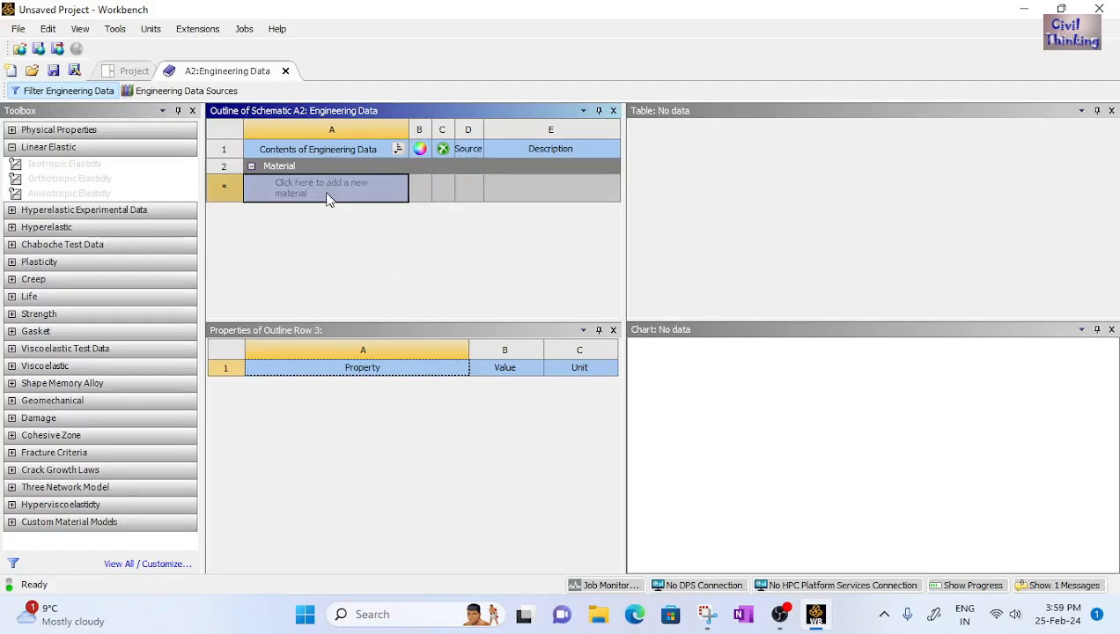
Add a new material named material to Engineering Data
click(326, 194)
text(ma)
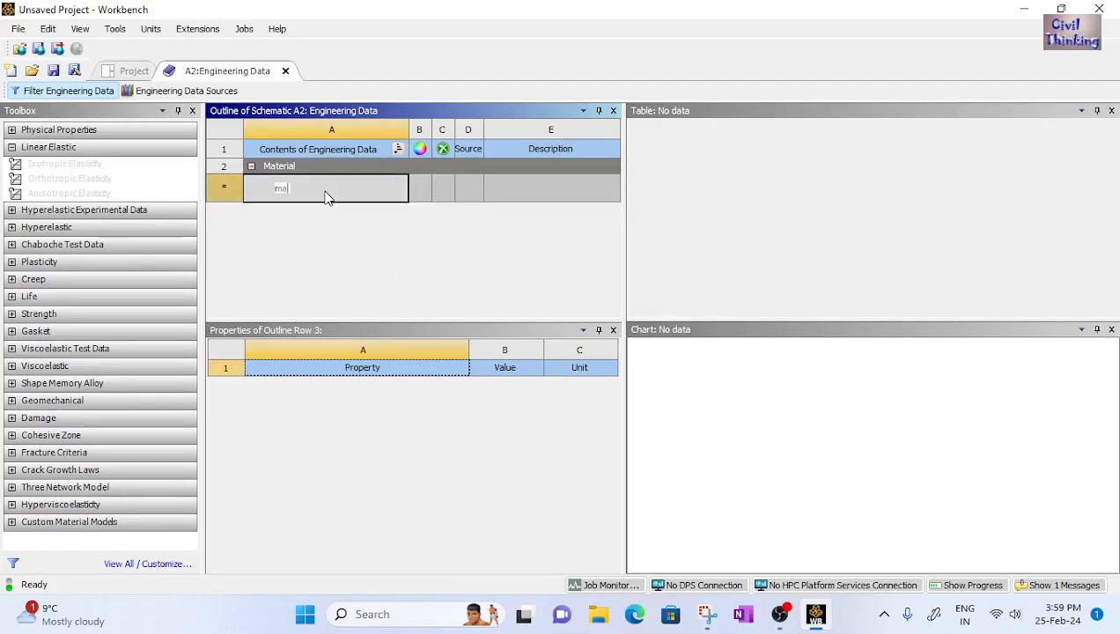
text(teria)
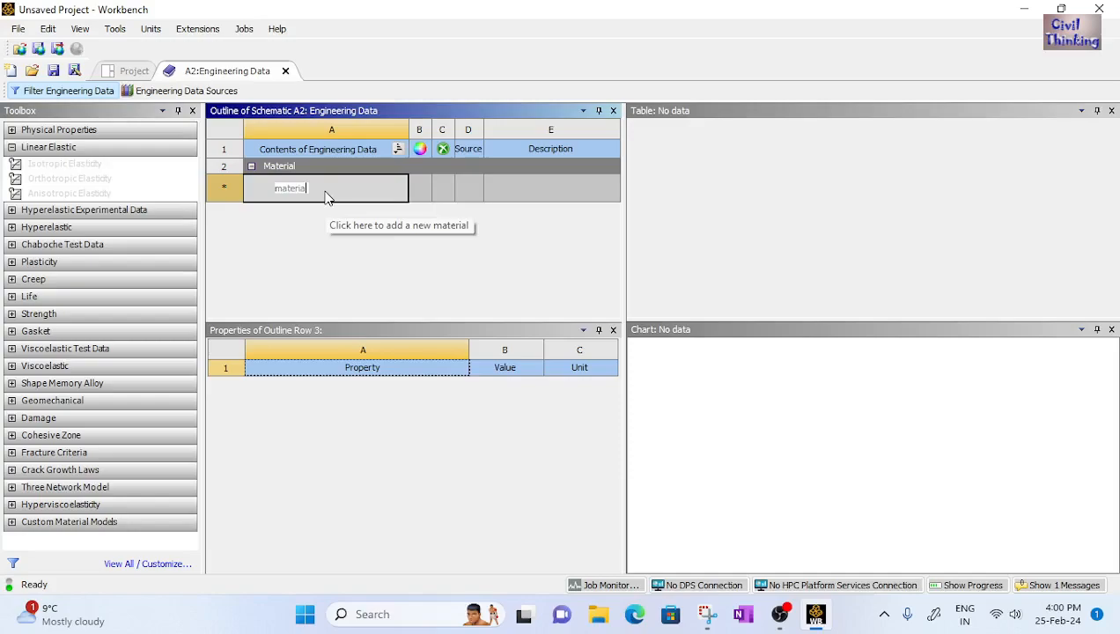
text(l)
key(Return)
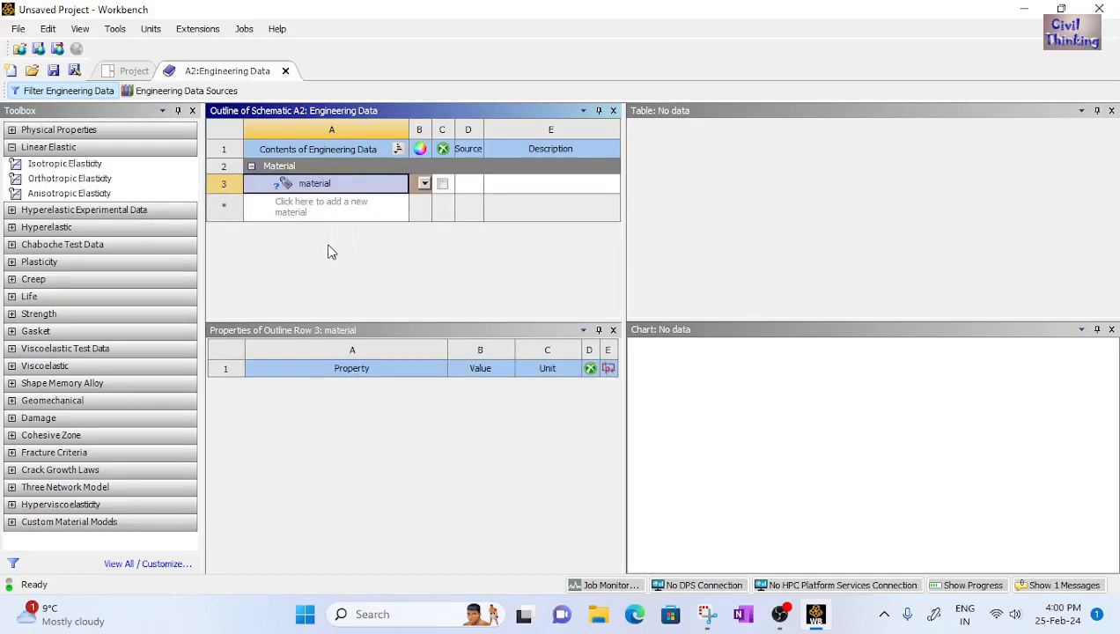
Add Isotropic Elasticity to the new material, checking the problem diagram for the properties
click(707, 613)
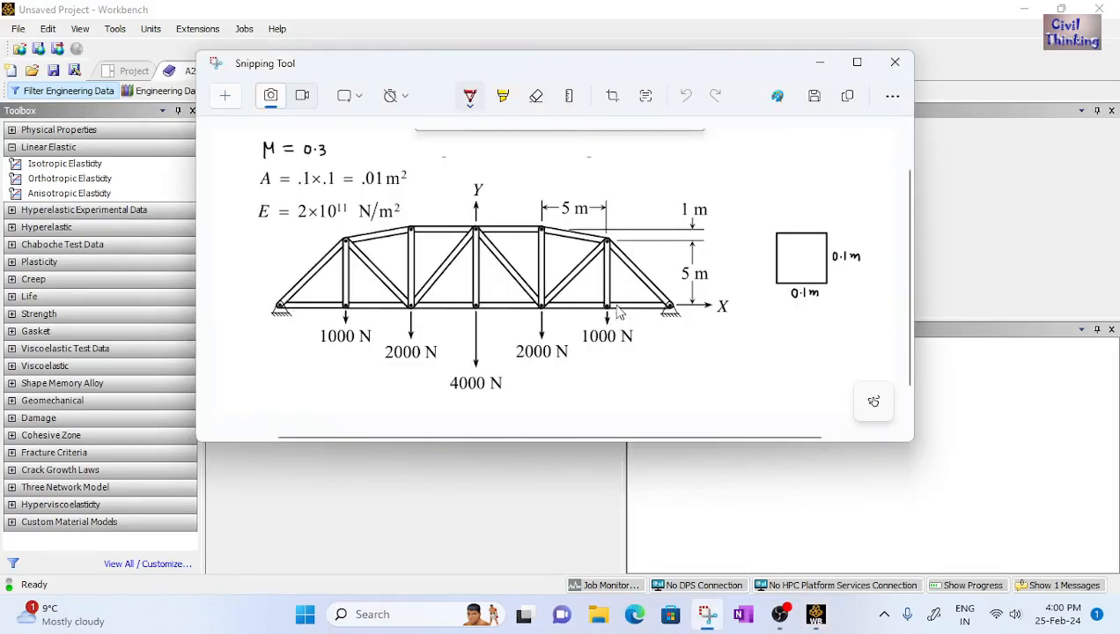
click(816, 614)
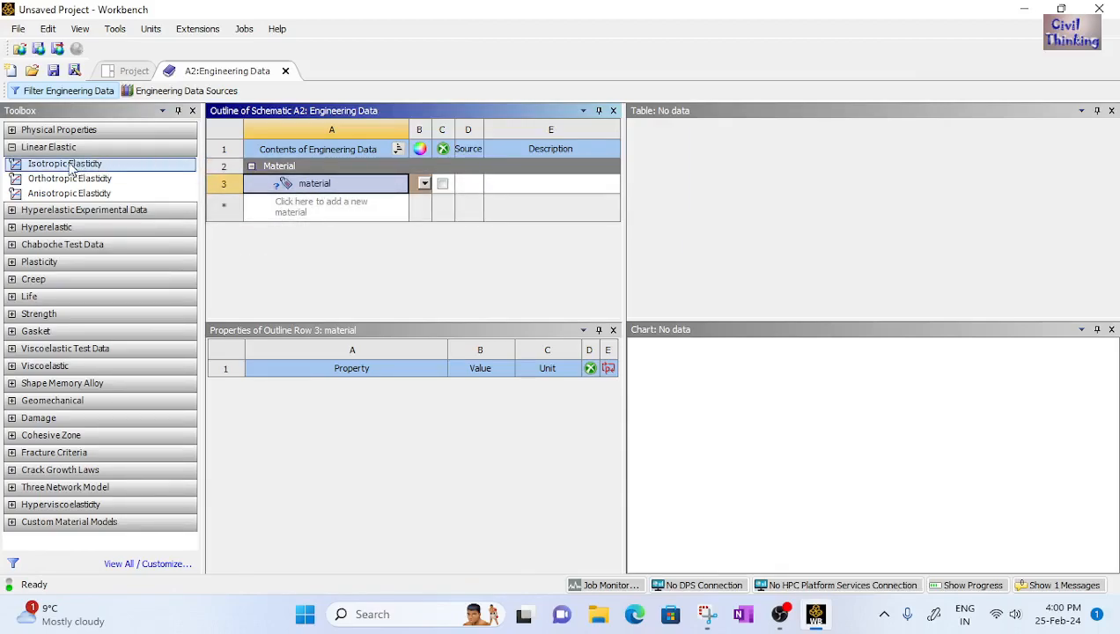
drag(60, 170, 317, 196)
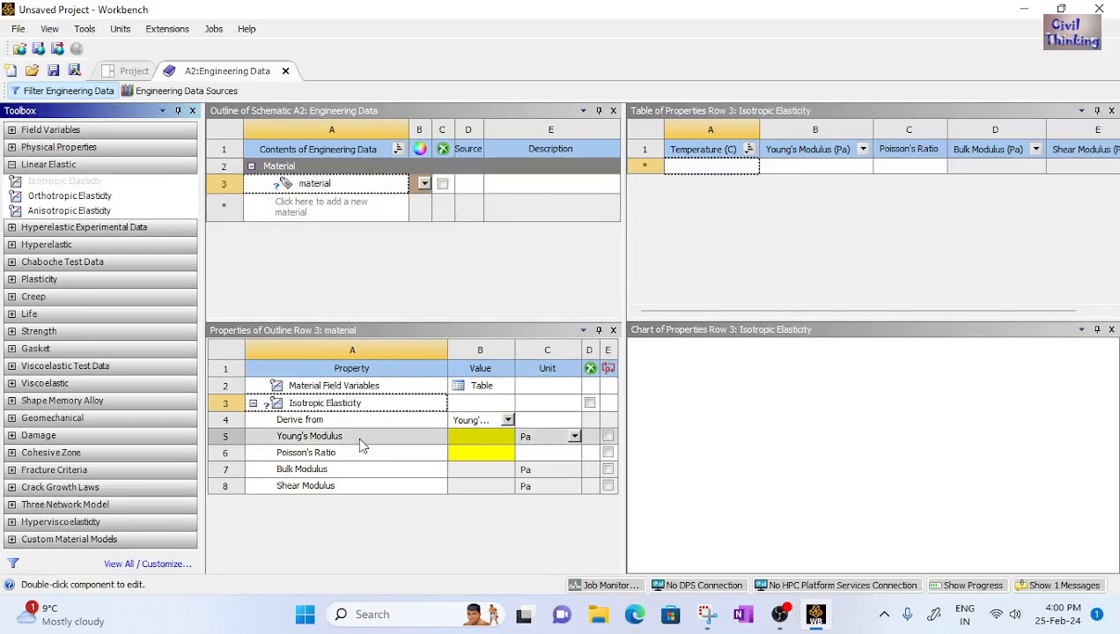
Set the material's Young's Modulus to 2e11 Pa
click(476, 454)
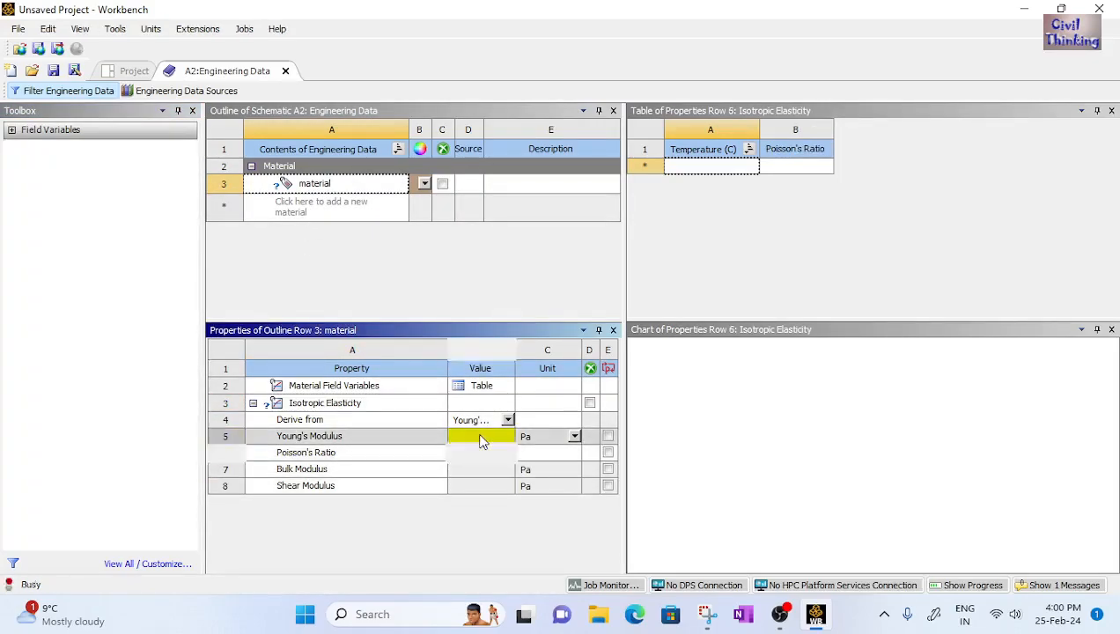
click(475, 452)
click(477, 437)
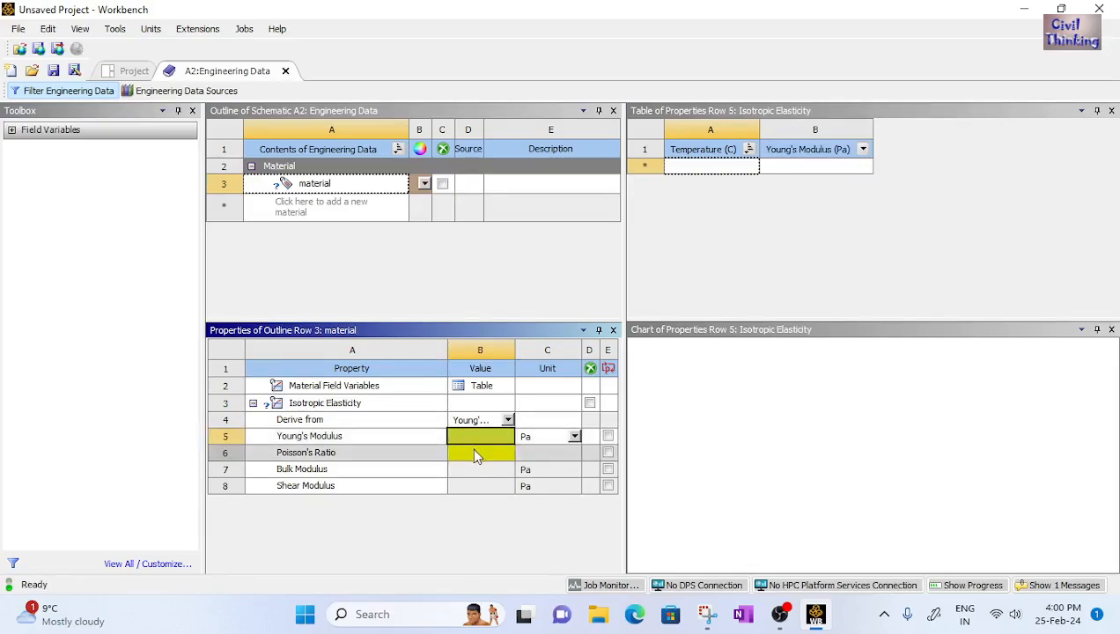
click(470, 451)
click(471, 434)
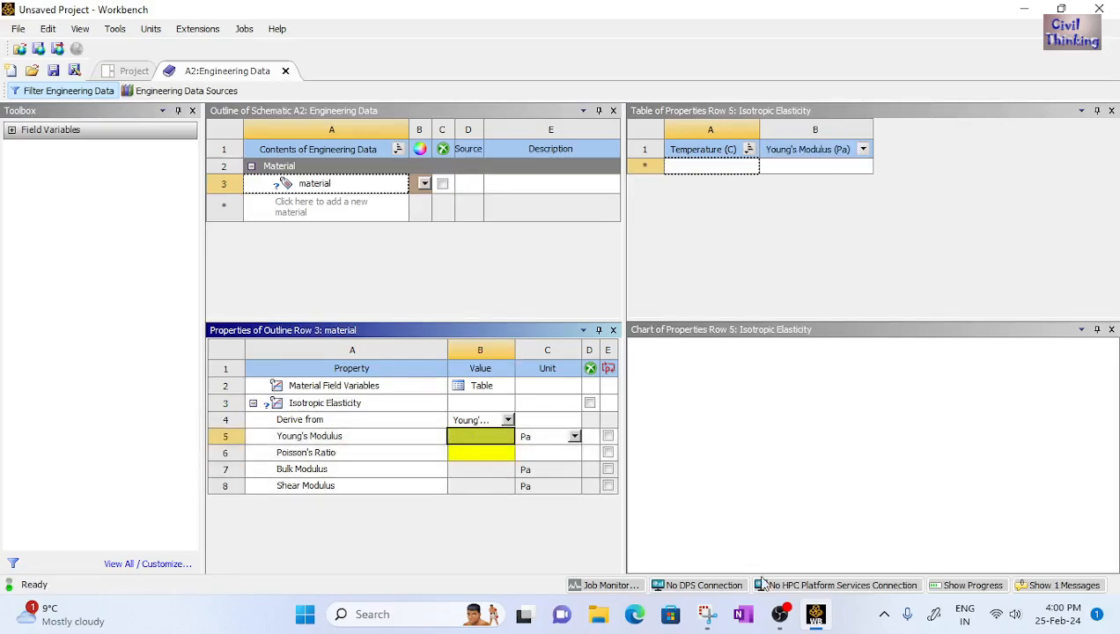
click(707, 614)
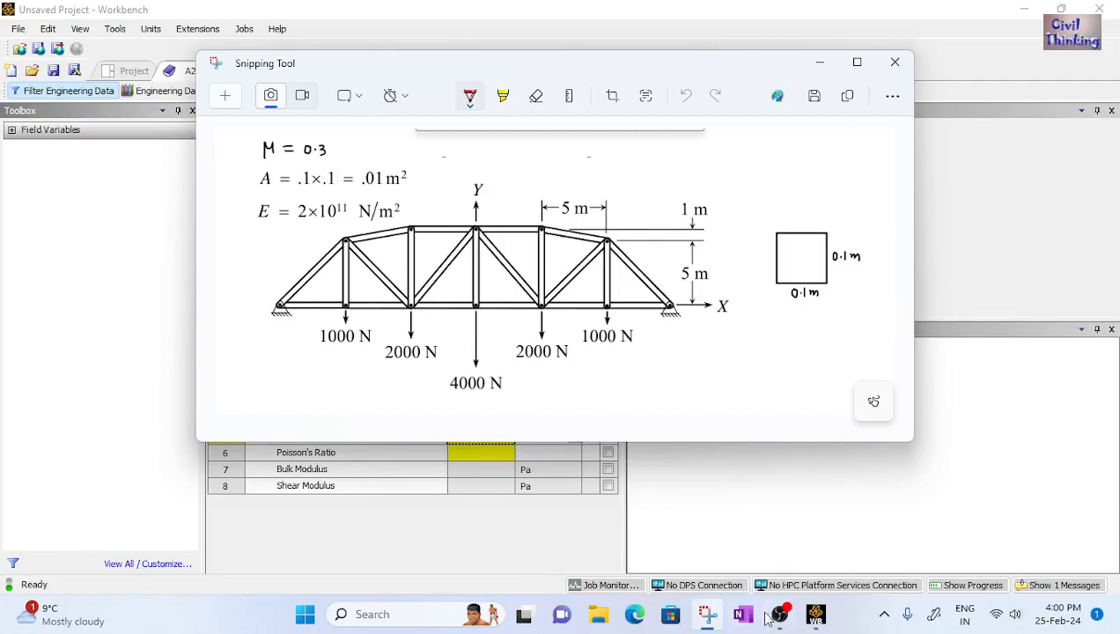
click(816, 614)
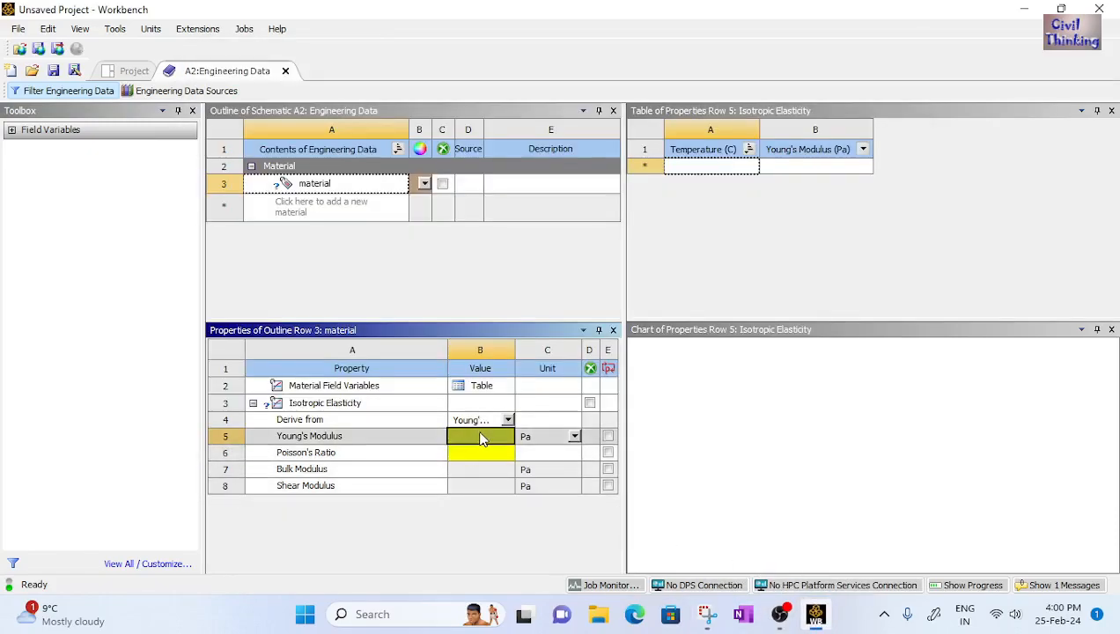
text(2e11)
key(Return)
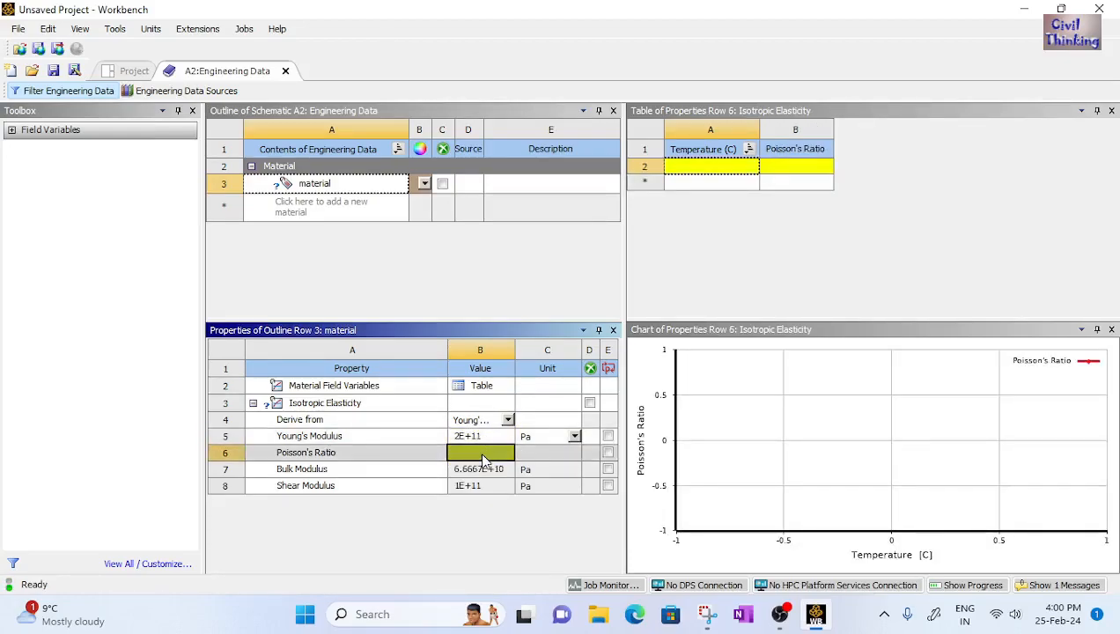
Set Poisson's Ratio to 0.3 and close Engineering Data
text(0.3)
key(Return)
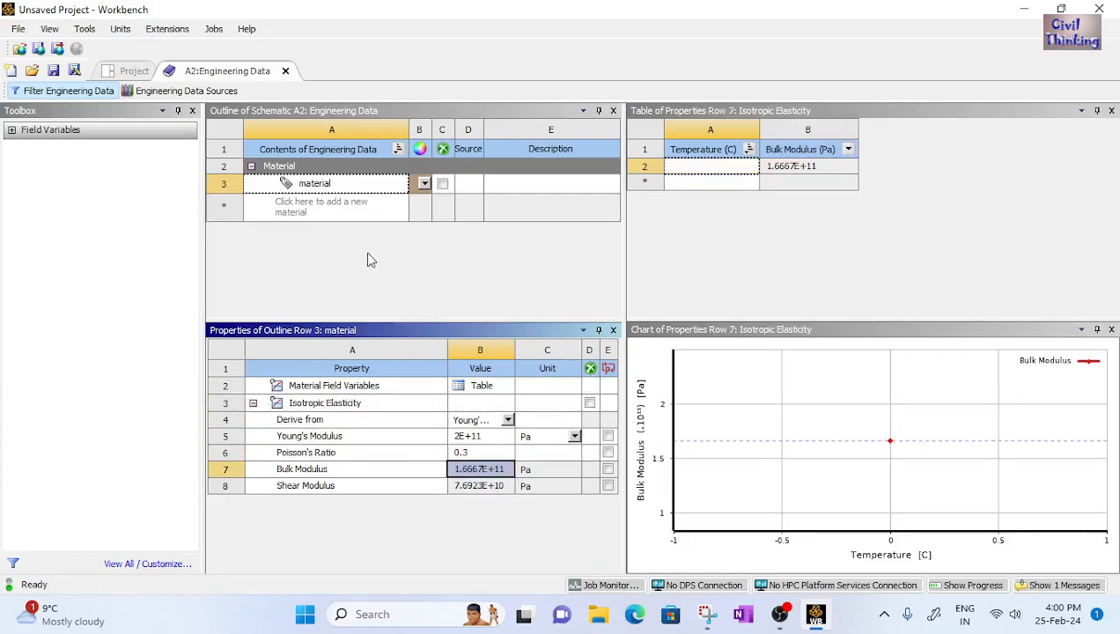
click(284, 72)
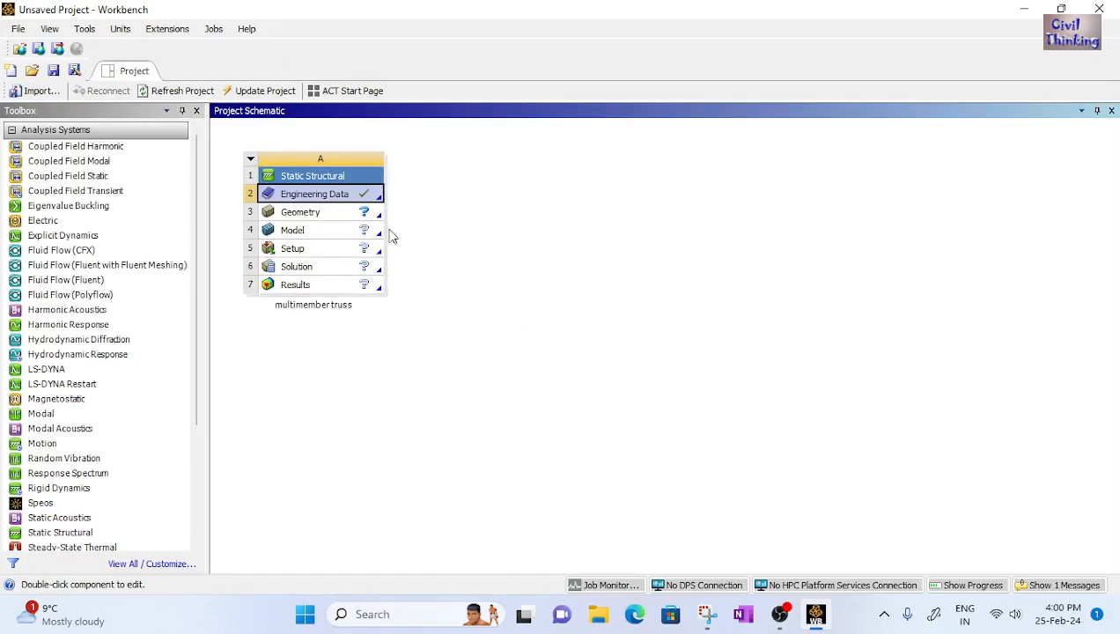
Create a new DesignModeler geometry for the Geometry cell
click(329, 213)
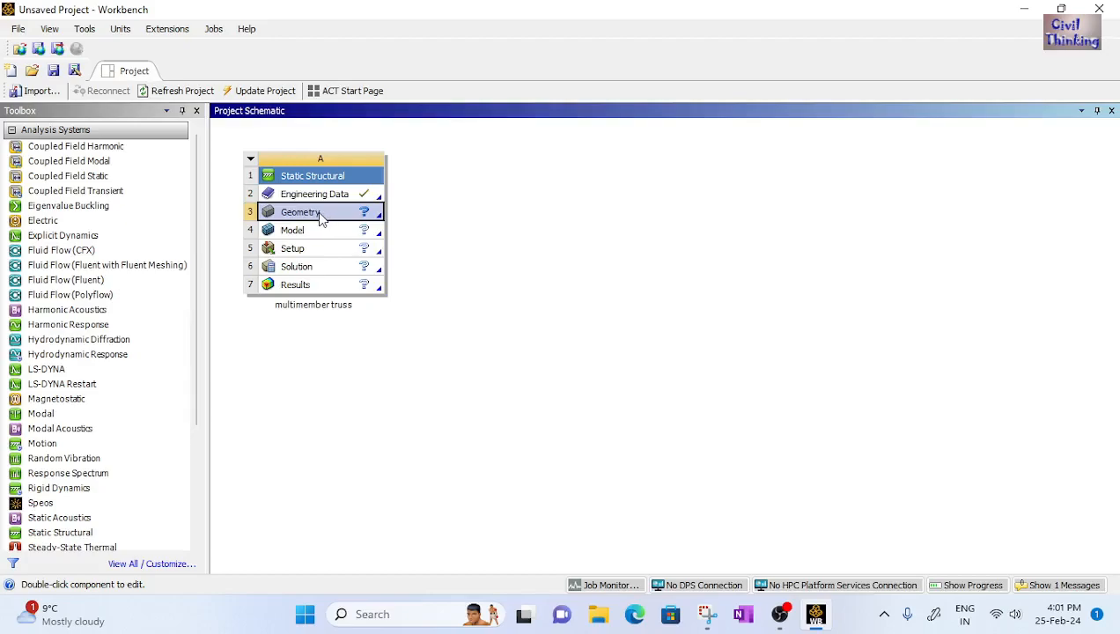
right_click(322, 220)
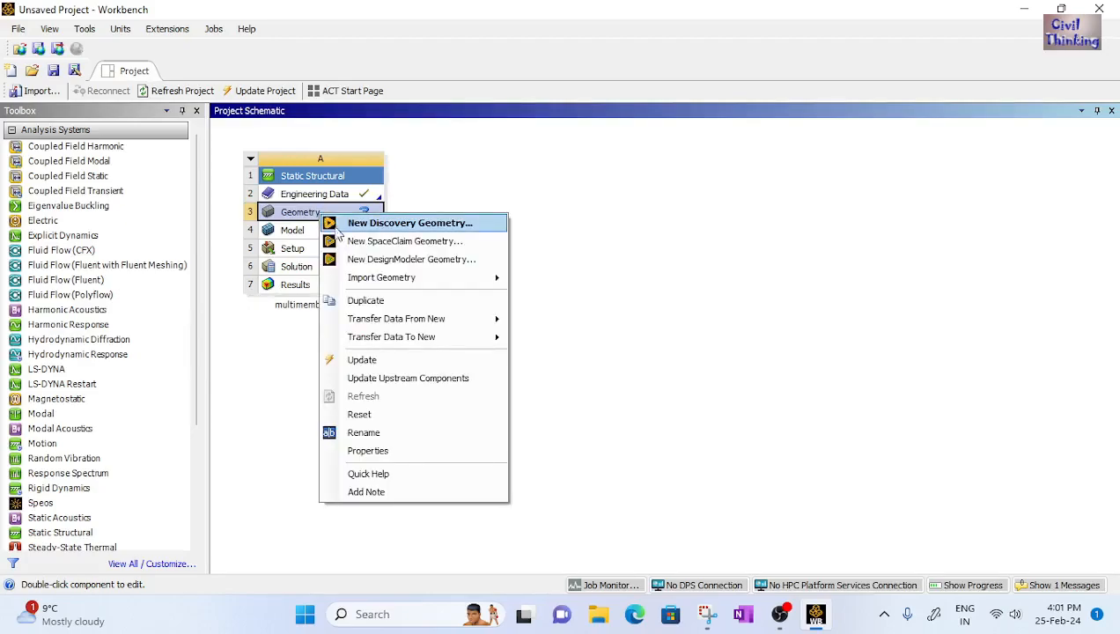
click(398, 263)
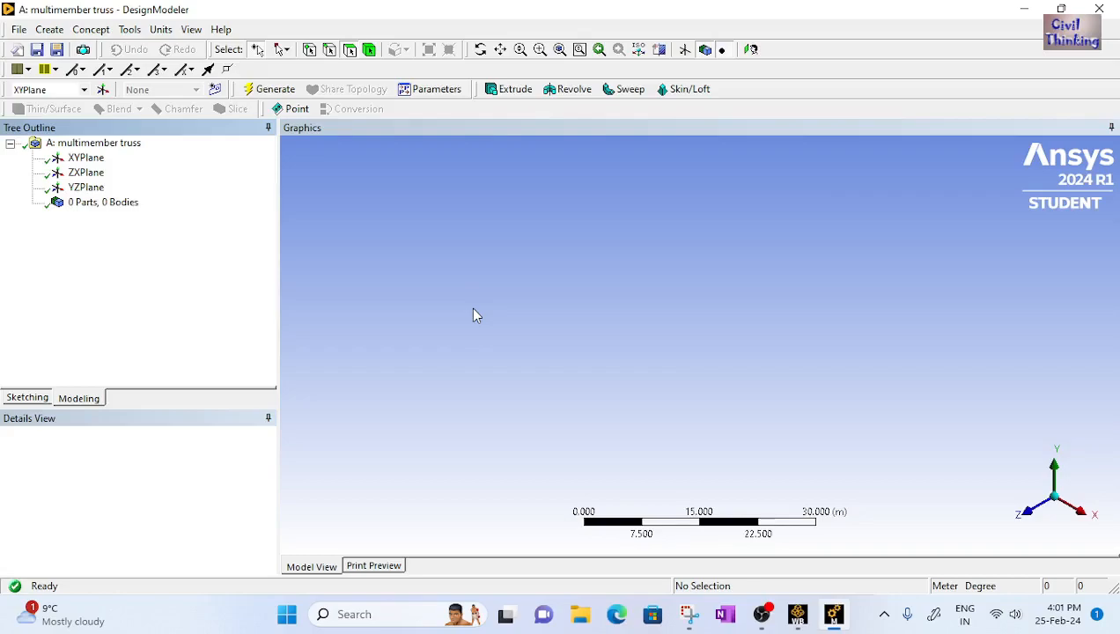
Orient the view to look straight at the XYPlane
click(88, 158)
right_click(90, 164)
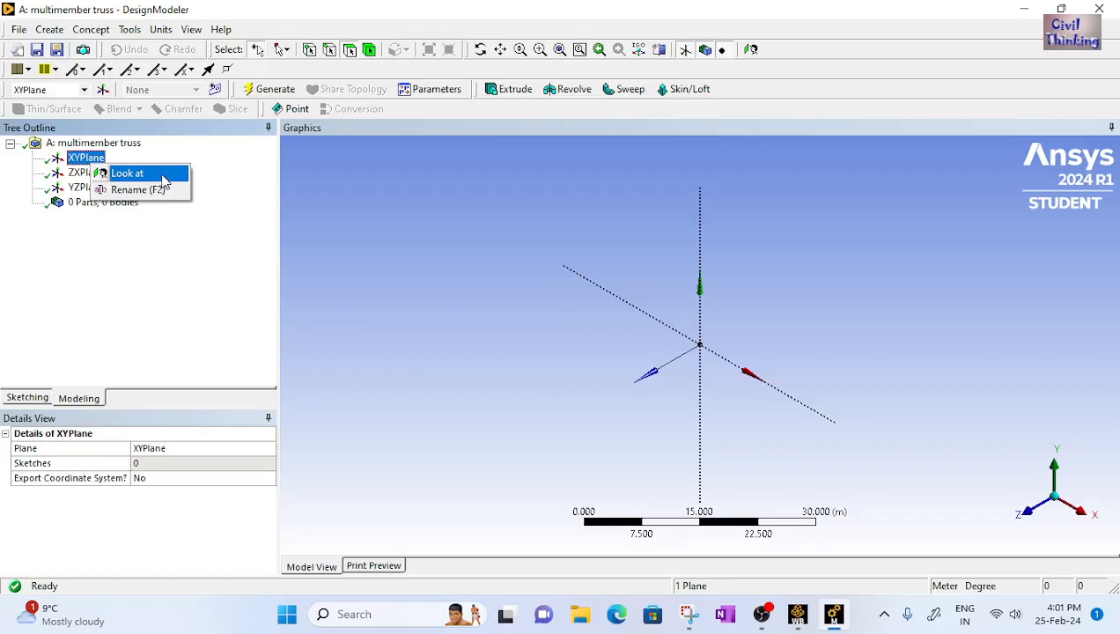
click(123, 174)
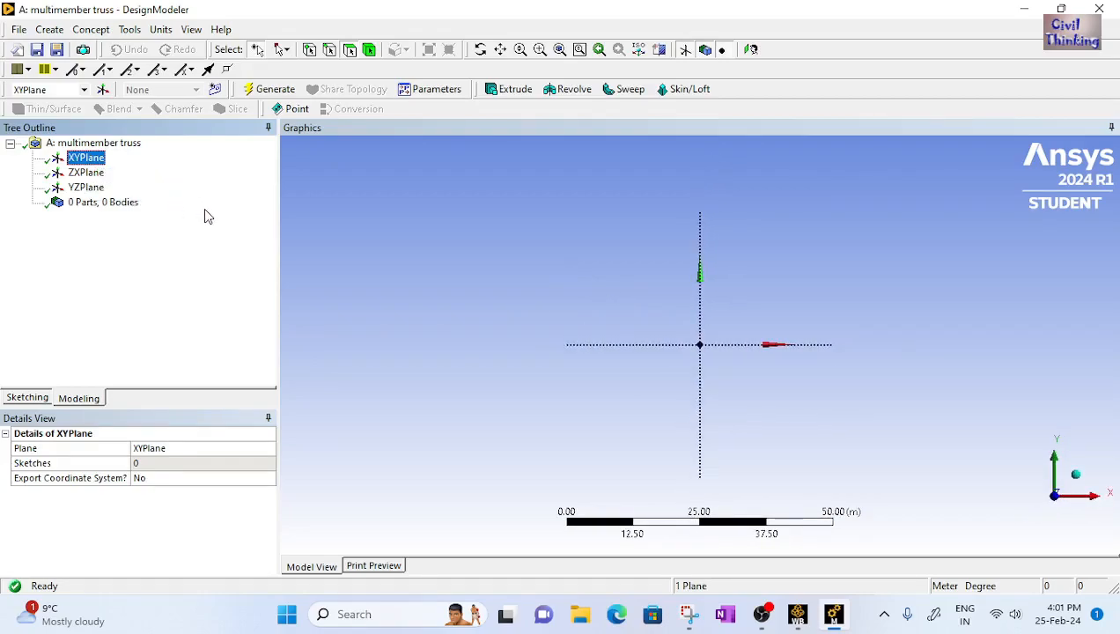
Turn on the 2D grid display and grid snapping in the sketching settings
click(34, 402)
click(137, 376)
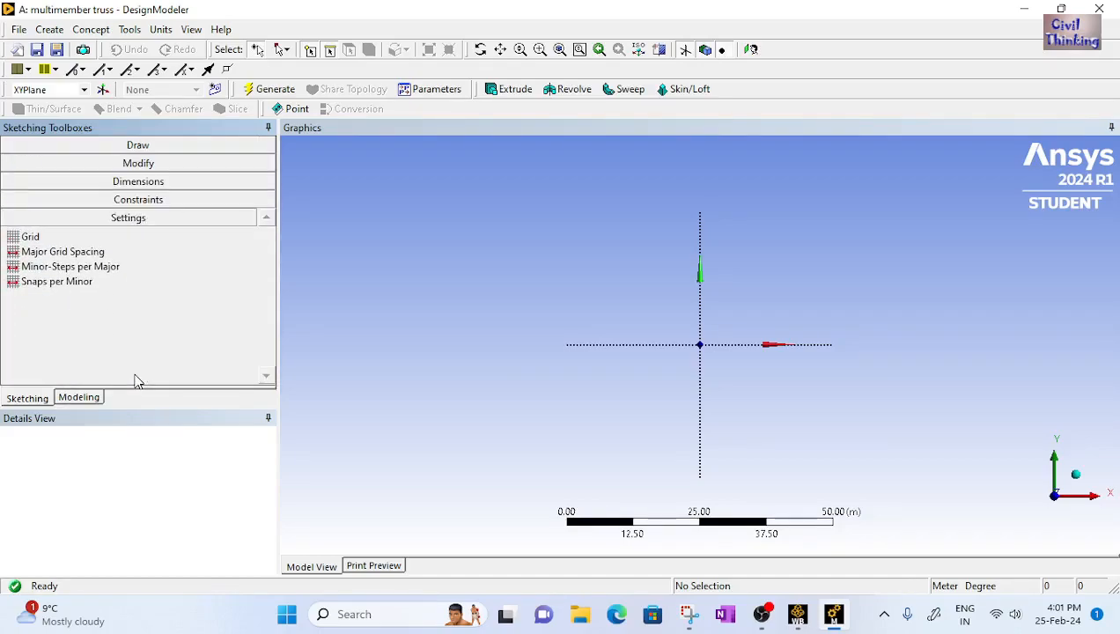
click(133, 237)
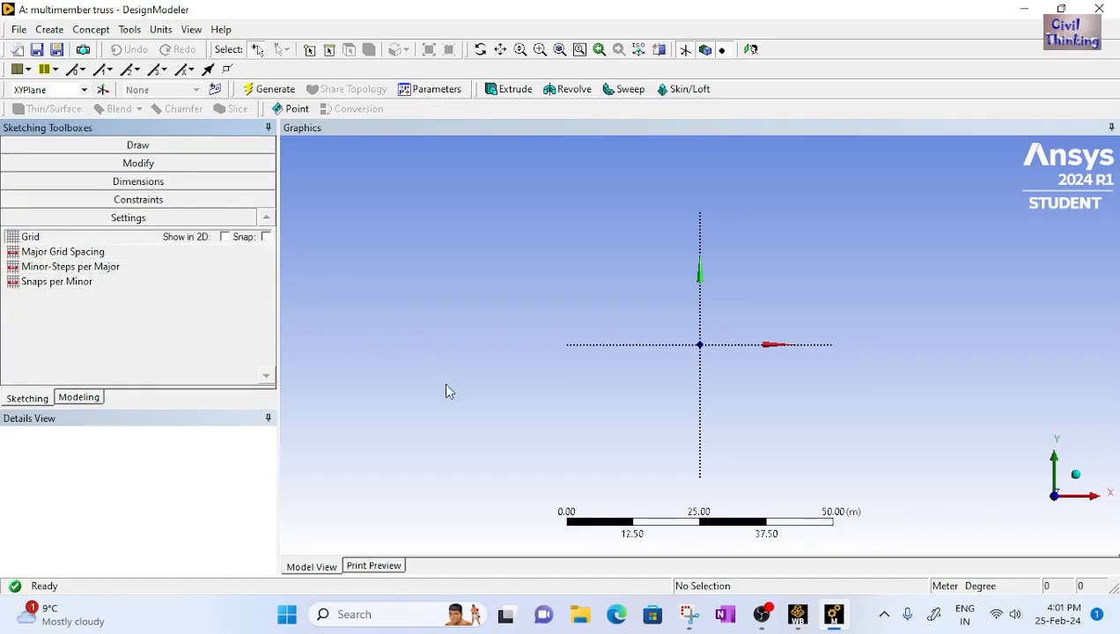
click(225, 237)
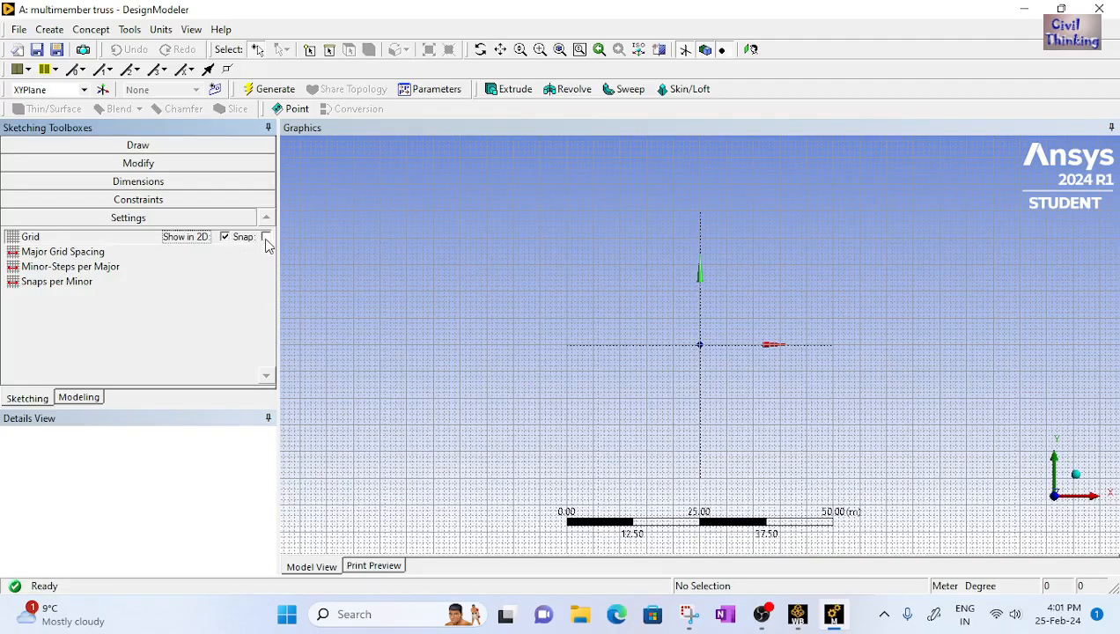
click(266, 238)
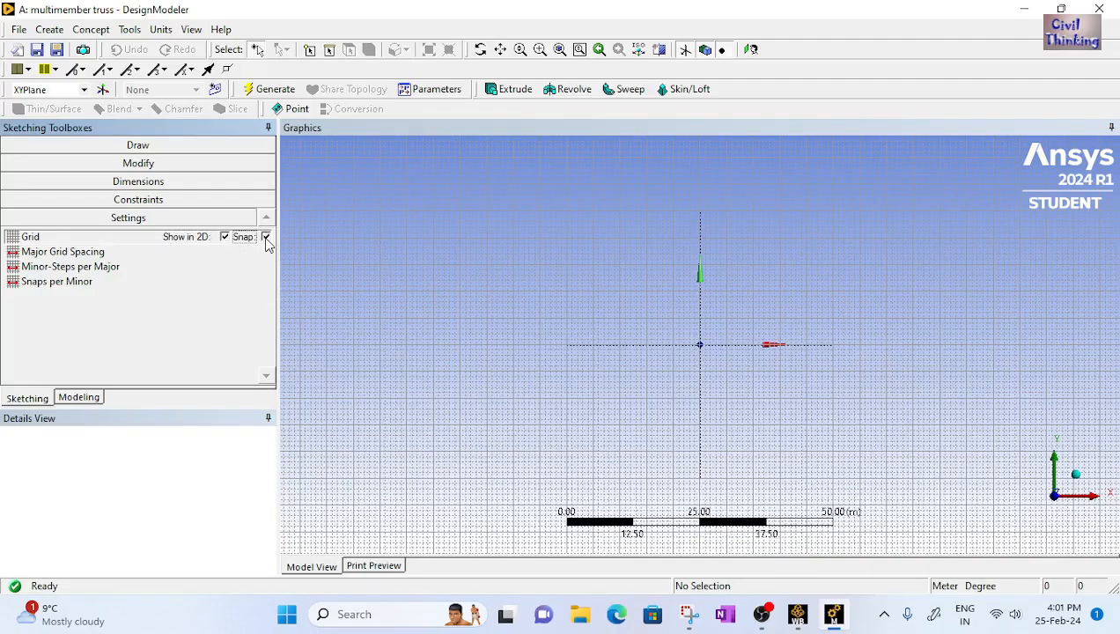
With the Line tool, sketch six connected horizontal segments along the X axis from the origin, each about 7 to 11 m long
click(139, 148)
scroll(787, 362, up, 2)
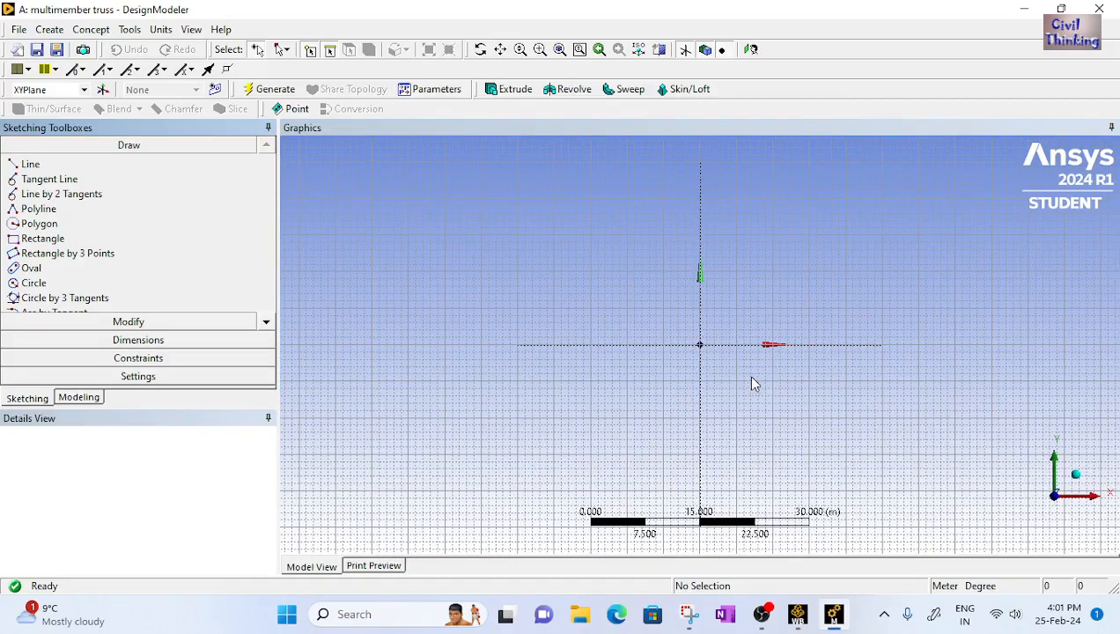
mouse_move(723, 365)
ctrl+middle_down()
mouse_move(598, 396)
mouse_move(502, 397)
ctrl+middle_up()
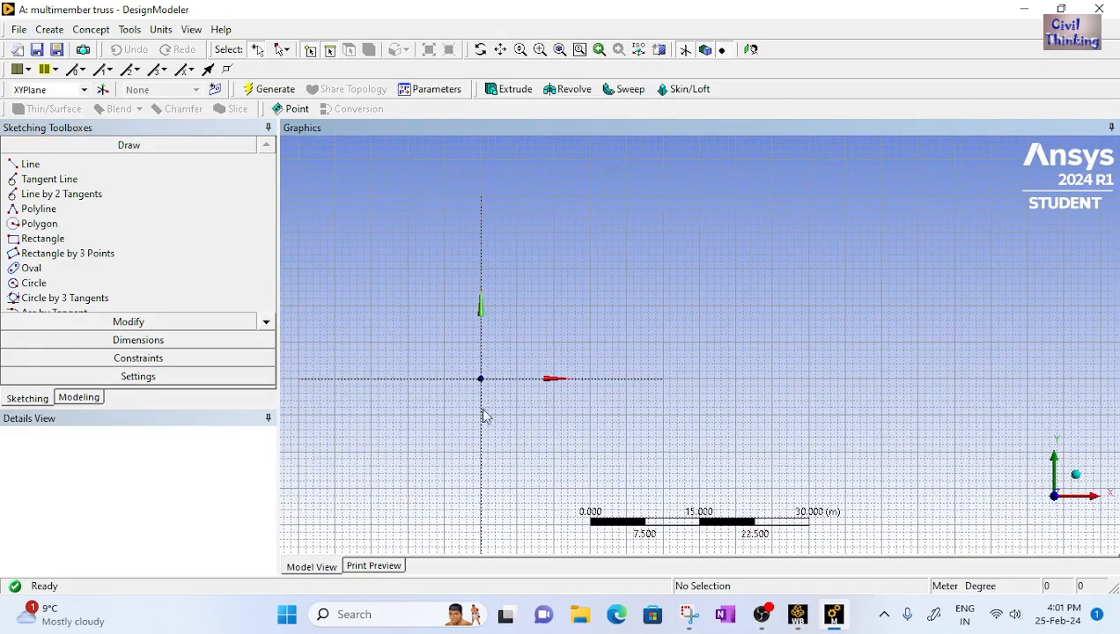
click(28, 164)
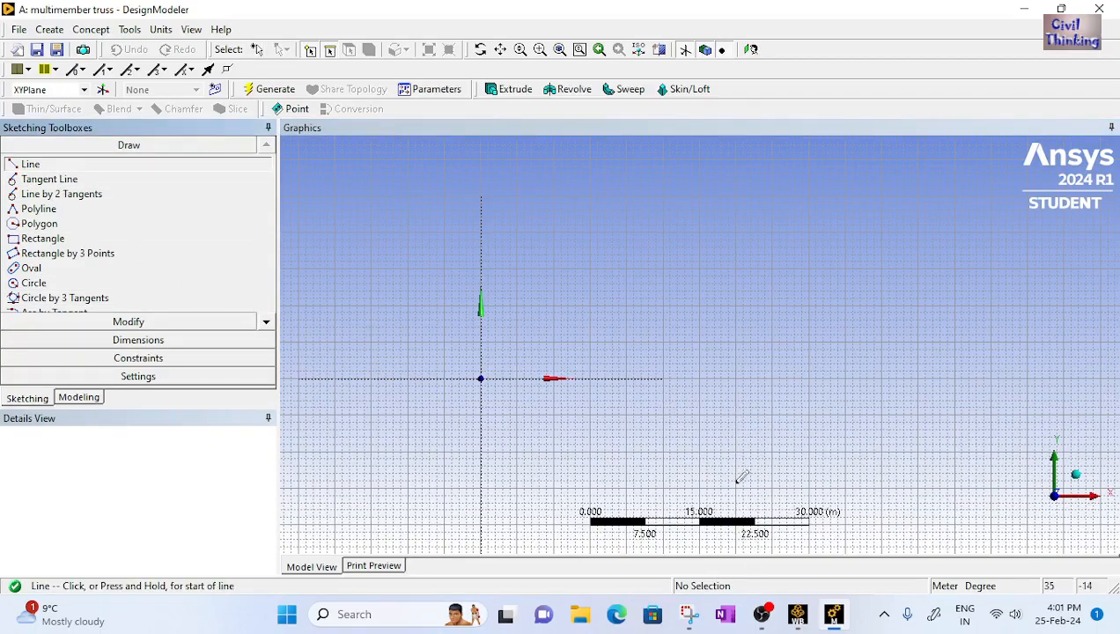
click(689, 612)
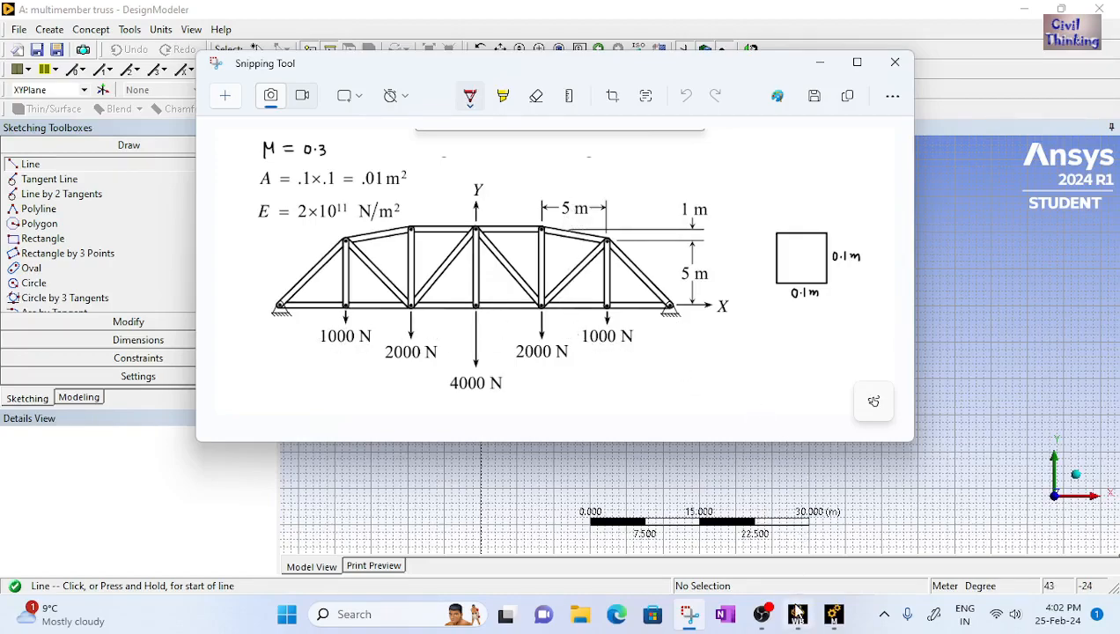
click(832, 614)
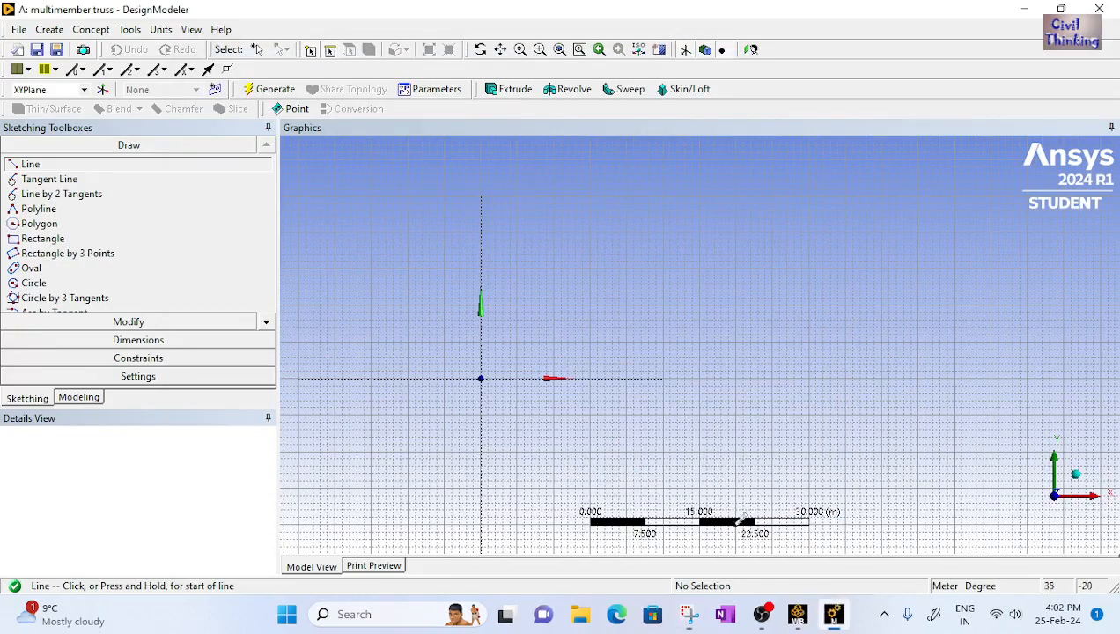
click(480, 378)
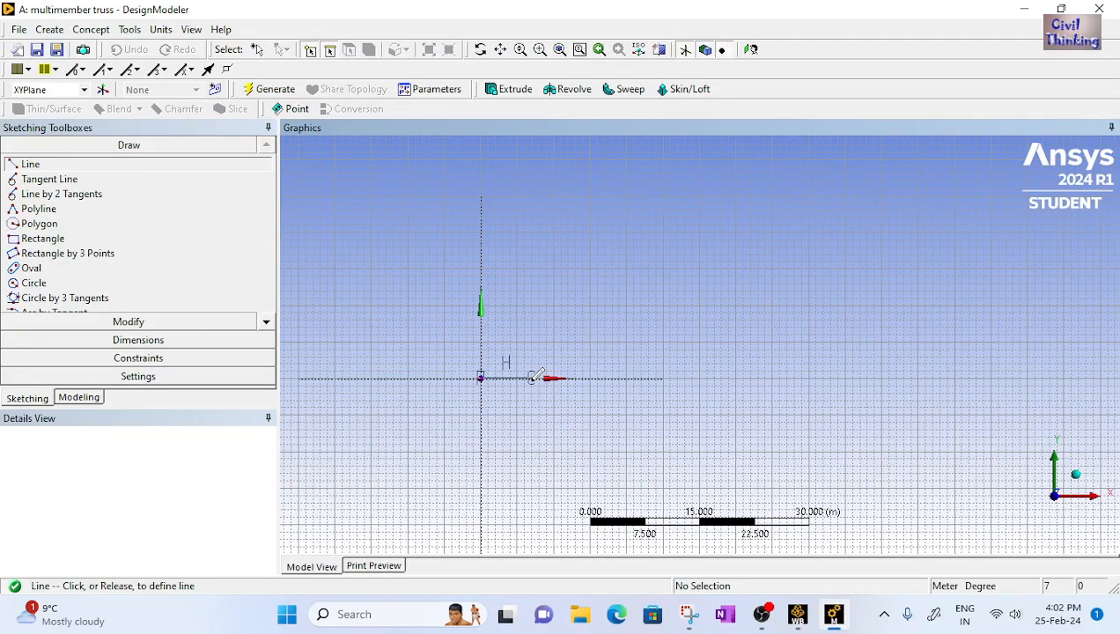
click(533, 378)
click(532, 378)
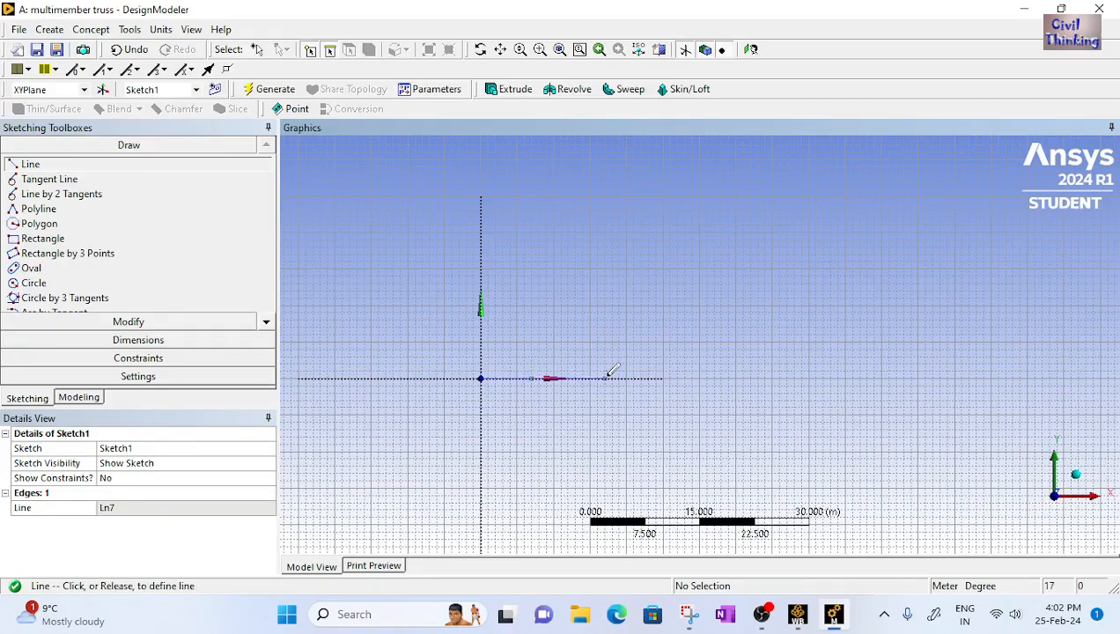
click(606, 377)
click(605, 377)
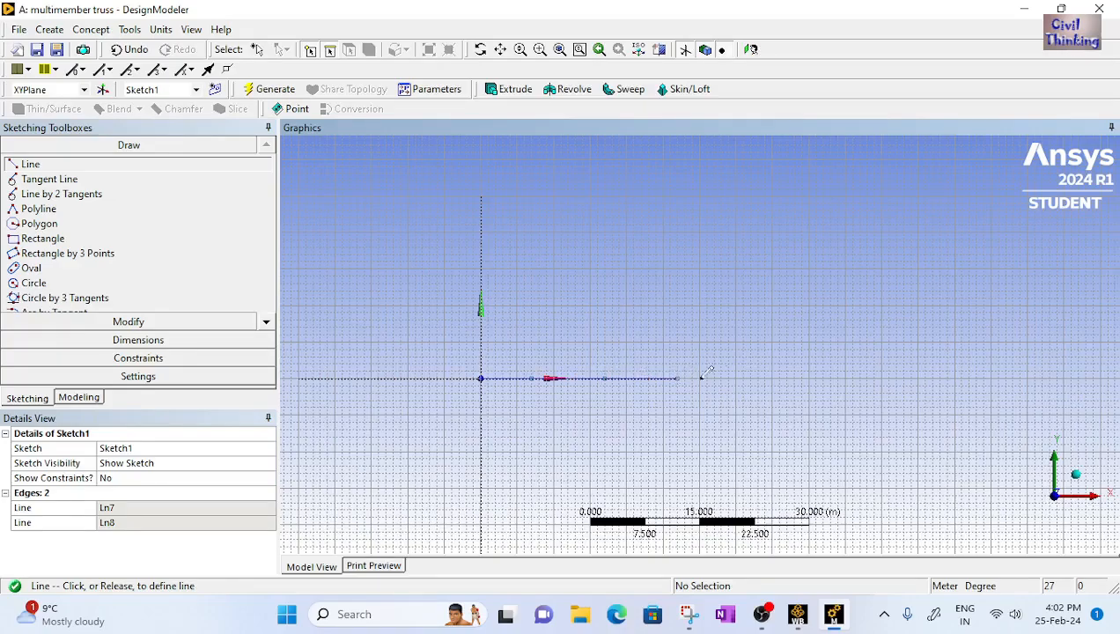
click(676, 378)
click(677, 378)
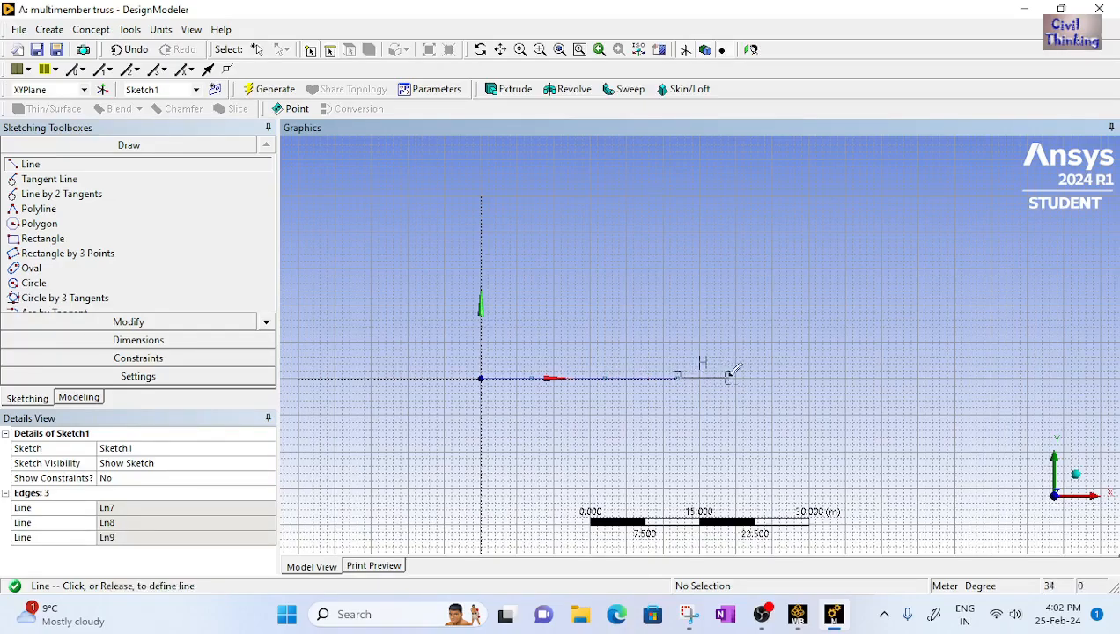
click(750, 377)
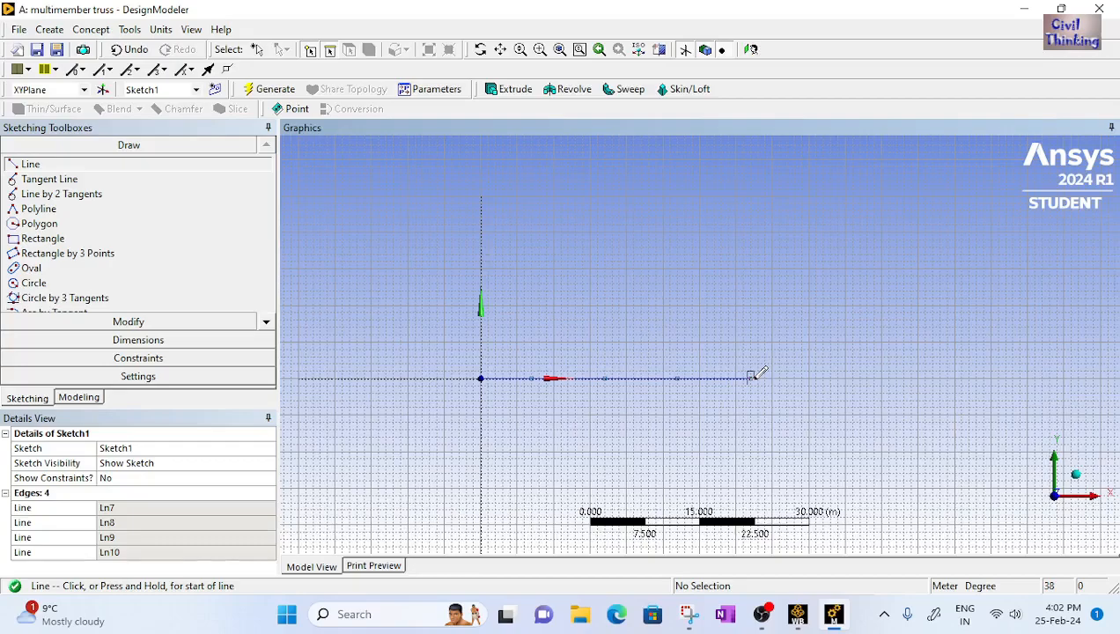
click(750, 378)
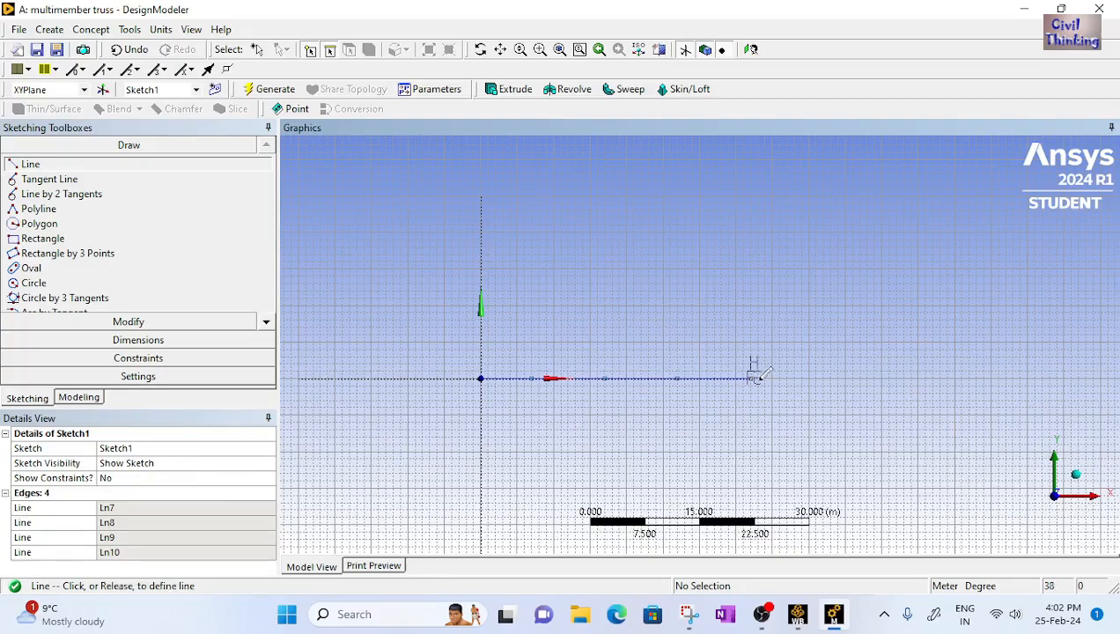
click(831, 377)
click(832, 378)
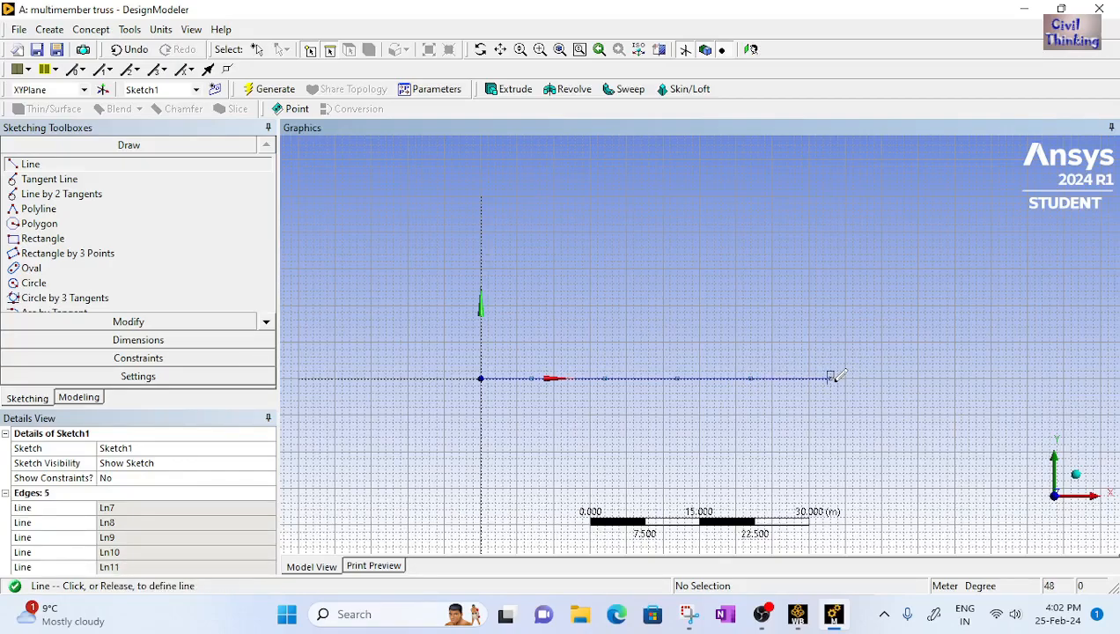
click(911, 378)
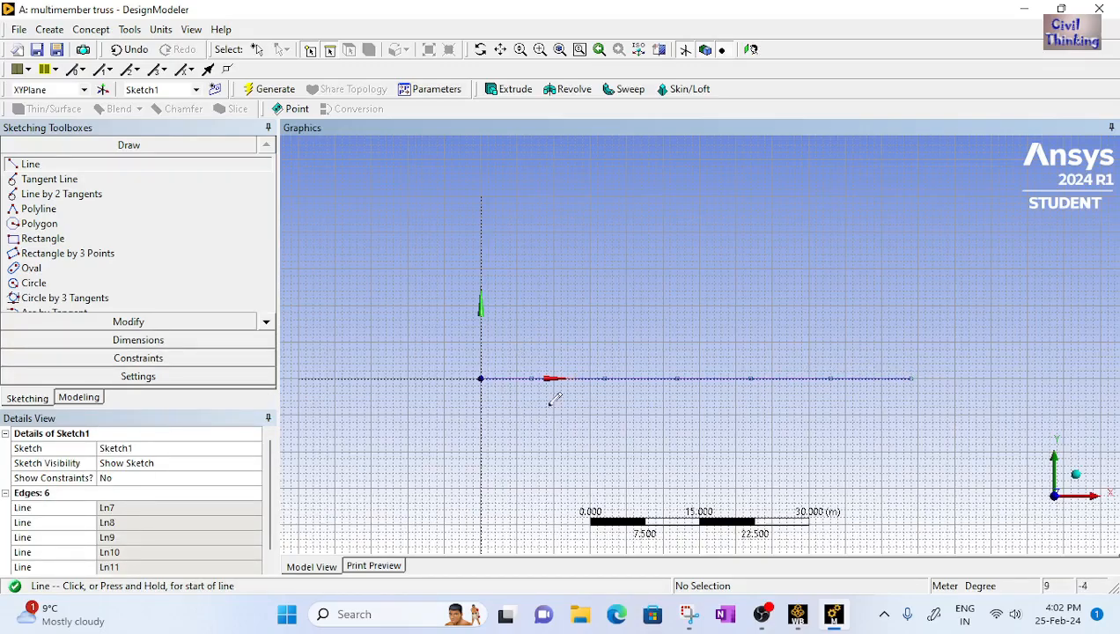
Add a General horizontal dimension to each of the six bottom-chord segments
click(162, 344)
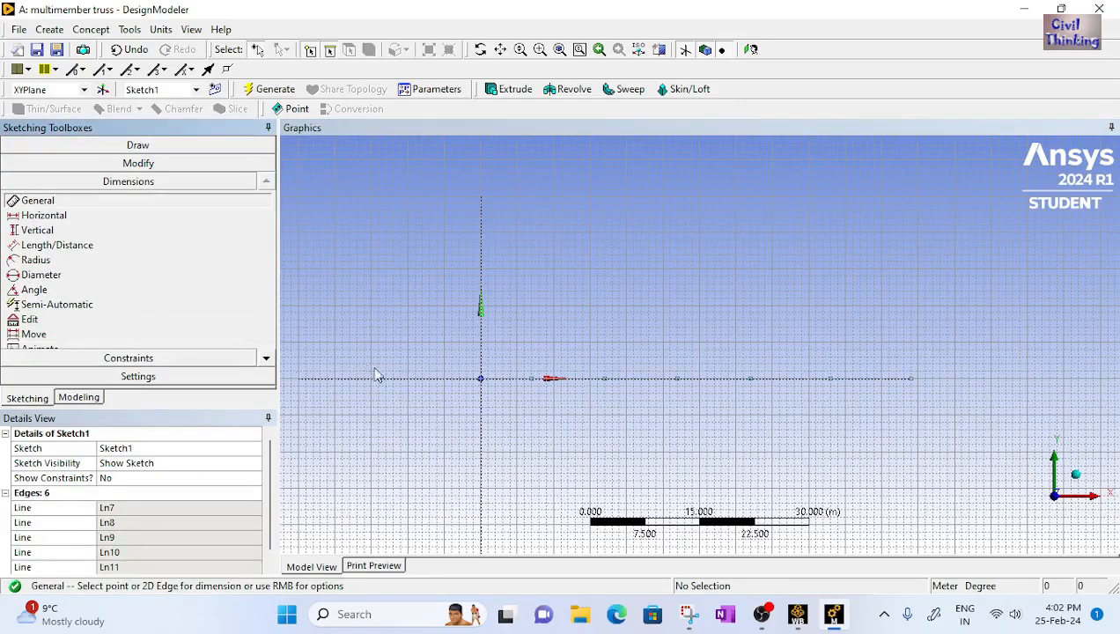
click(519, 379)
click(520, 423)
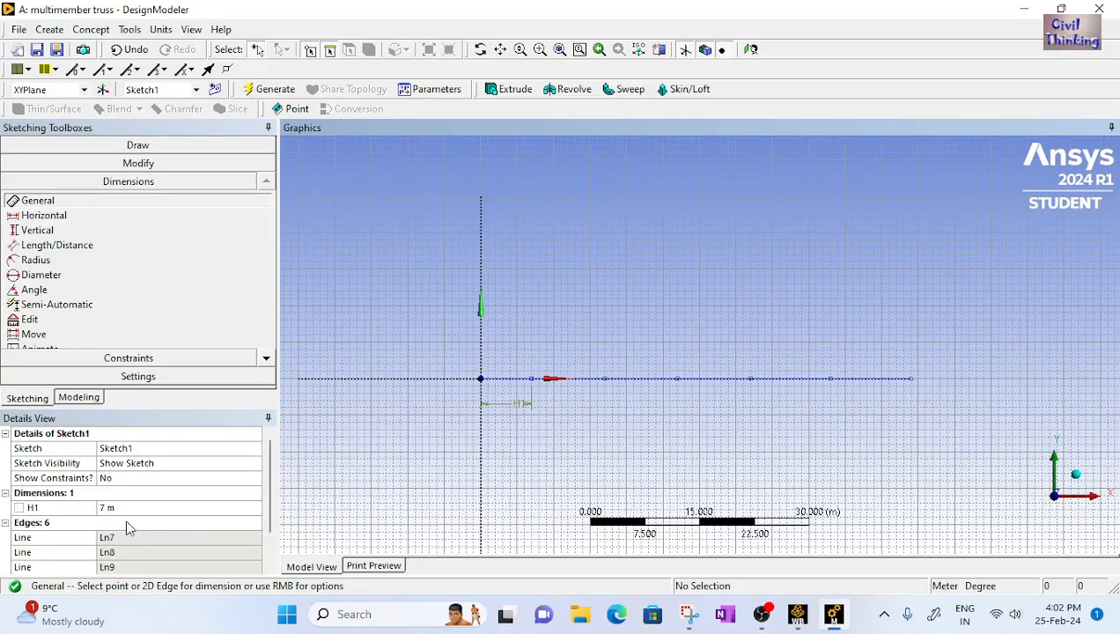
click(574, 380)
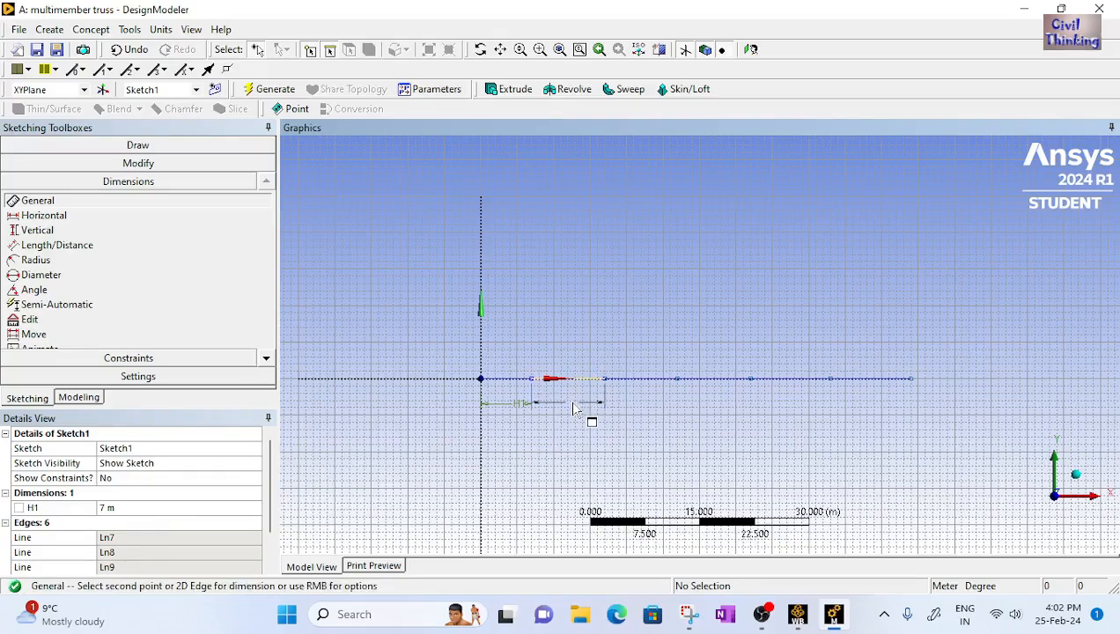
click(590, 416)
click(638, 380)
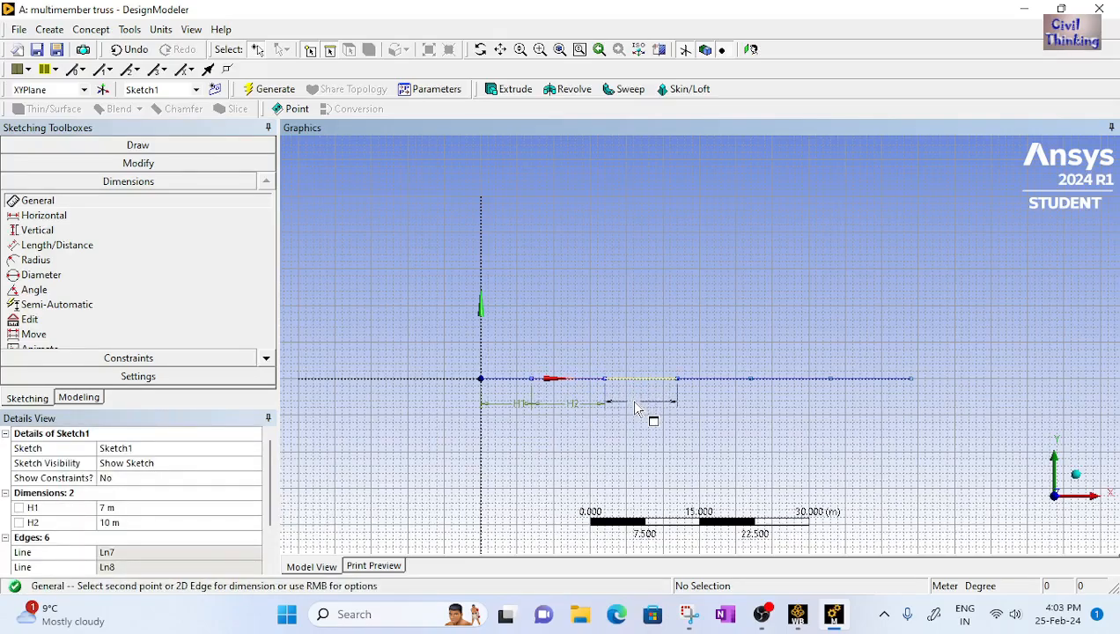
click(636, 411)
click(709, 379)
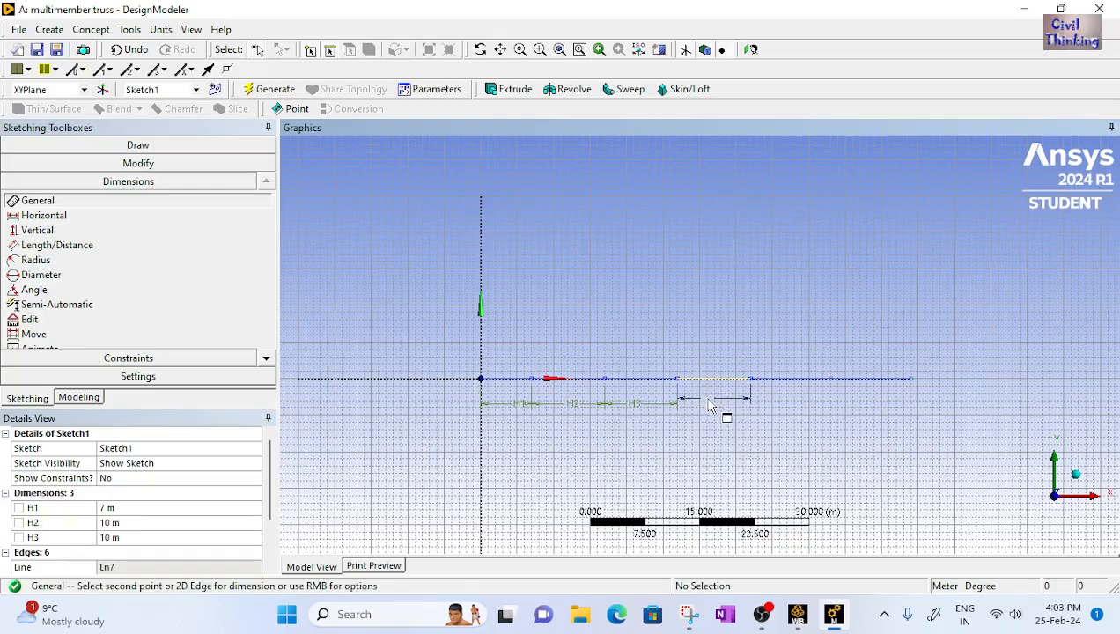
click(712, 410)
click(788, 380)
click(793, 407)
click(869, 381)
click(877, 416)
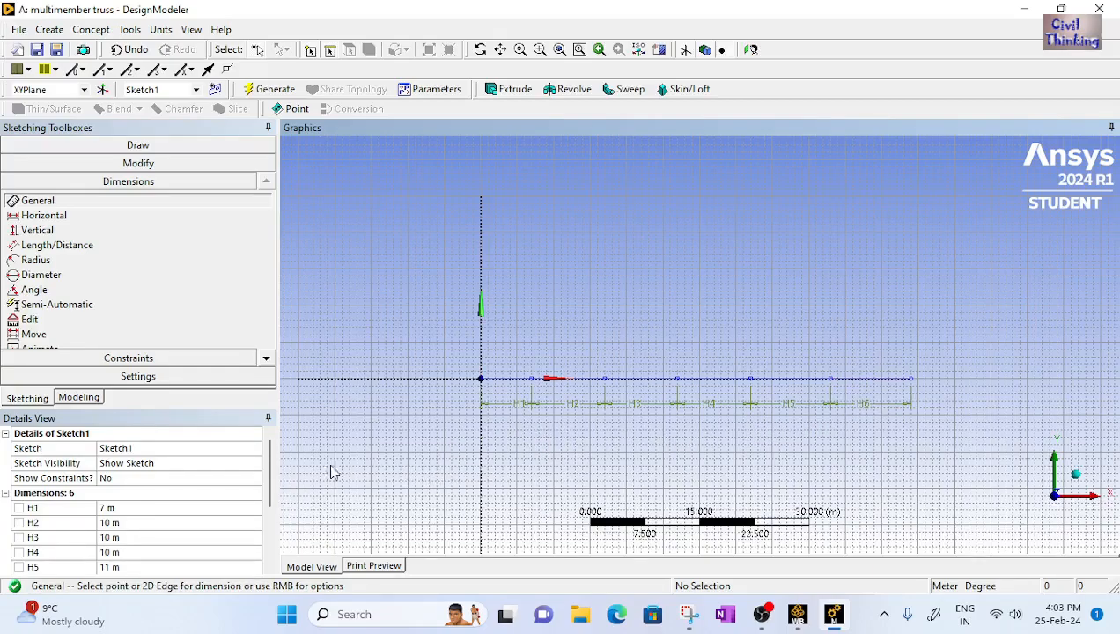
Set the first three horizontal dimensions H1, H2 and H3 to 5 m each
key(F7)
scroll(651, 418, up, 2)
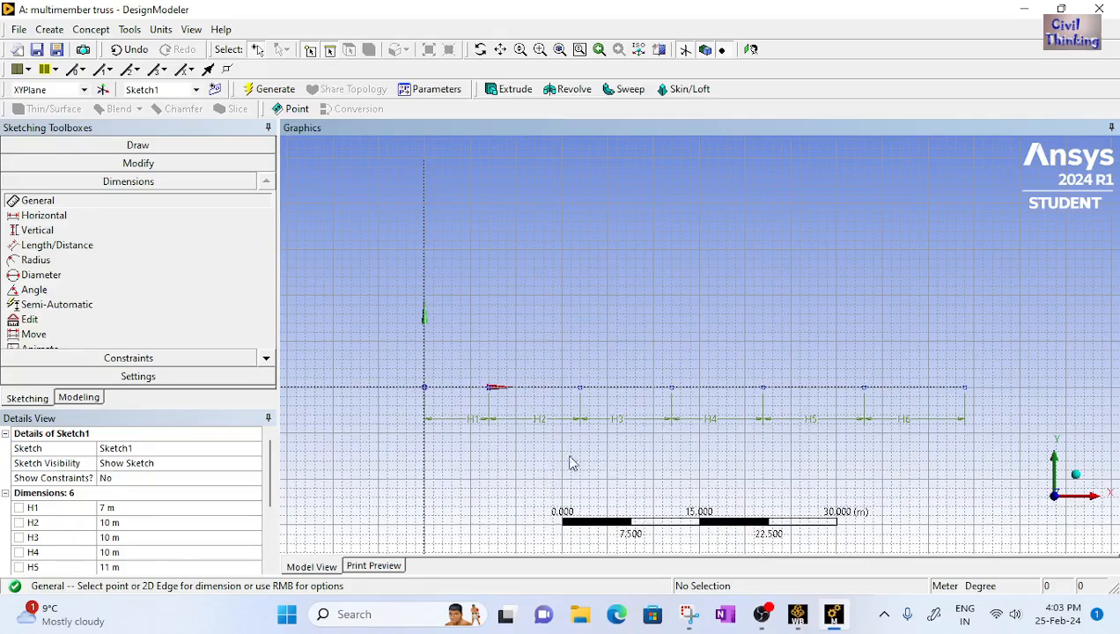
scroll(144, 525, down, 2)
scroll(138, 527, up, 1)
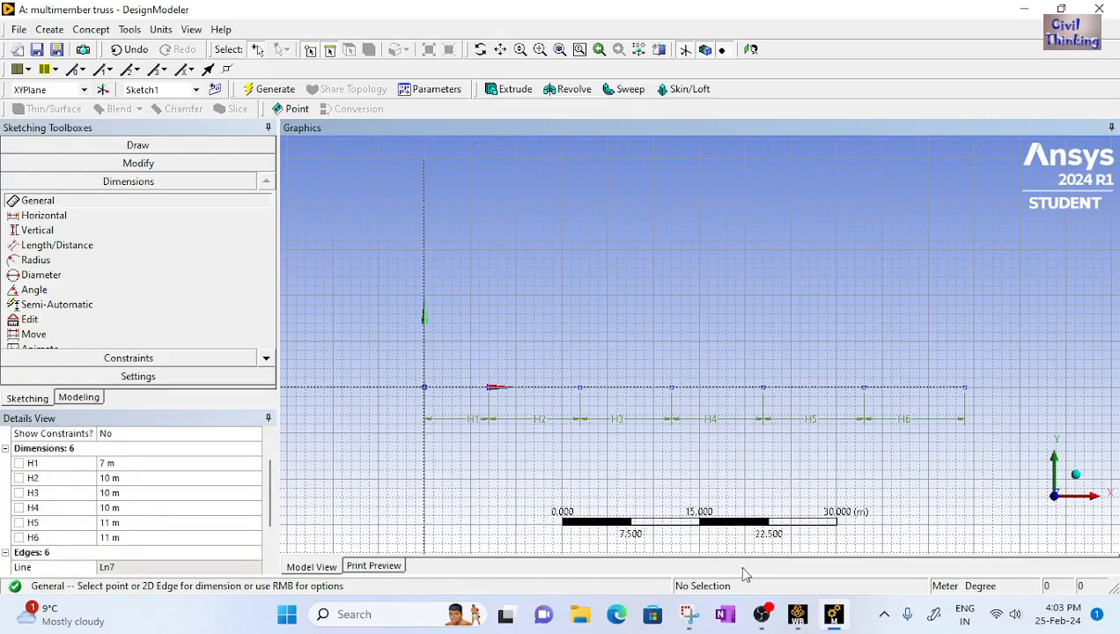
click(689, 614)
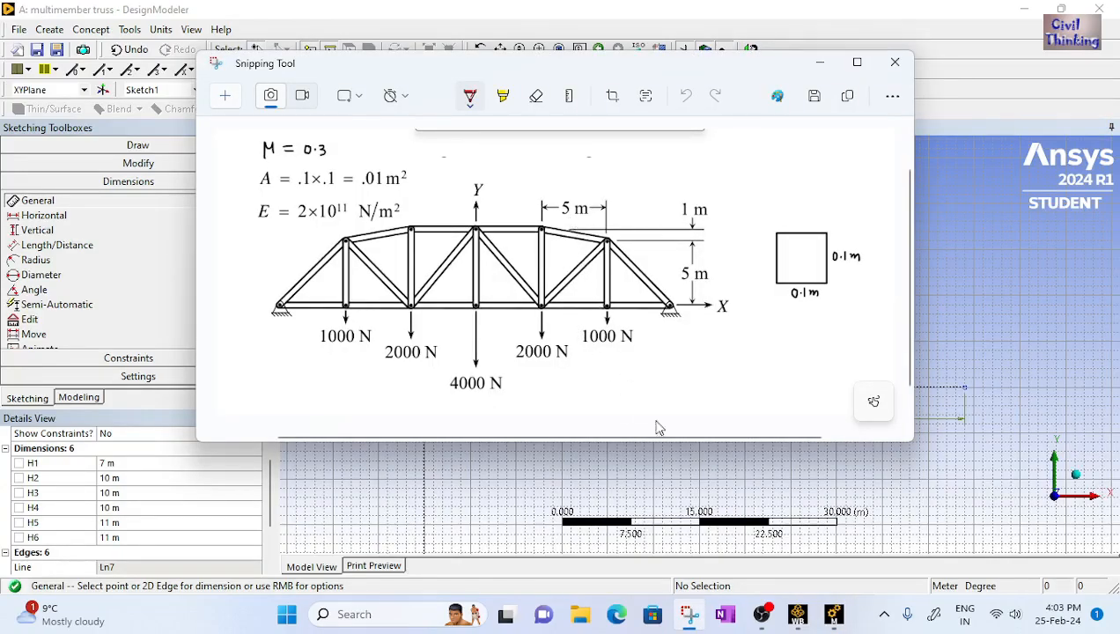
click(845, 621)
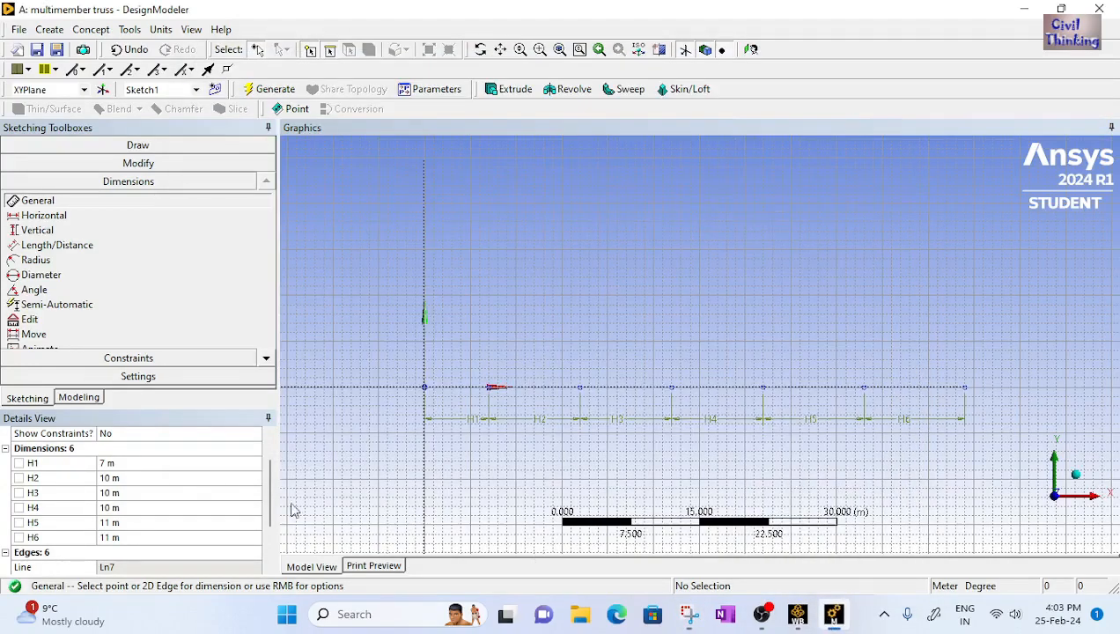
click(122, 464)
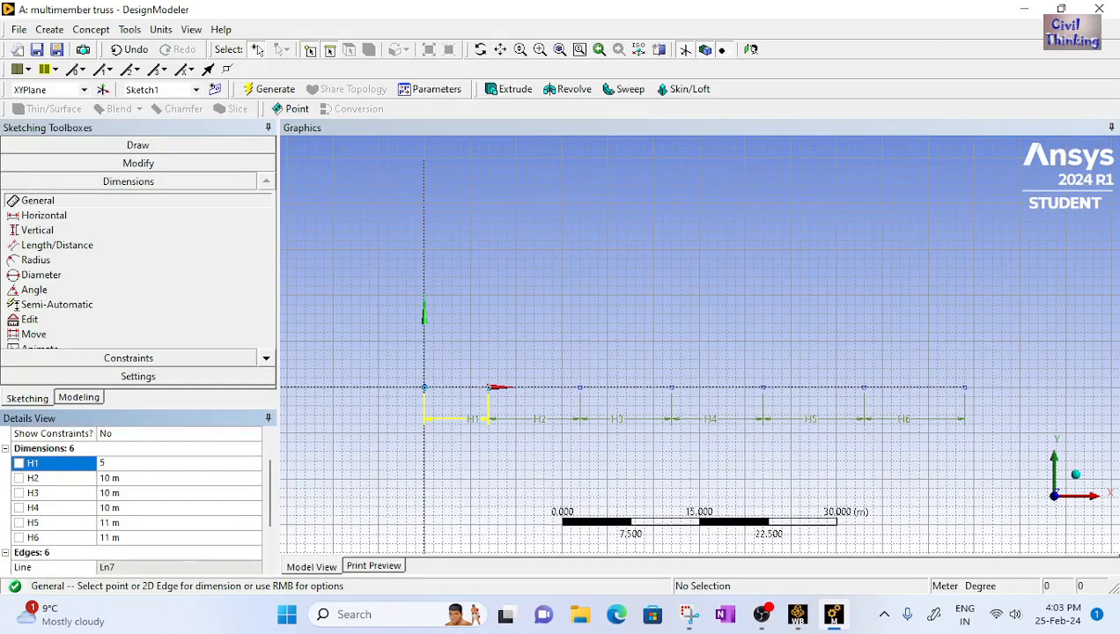
text(5)
key(Return)
click(118, 478)
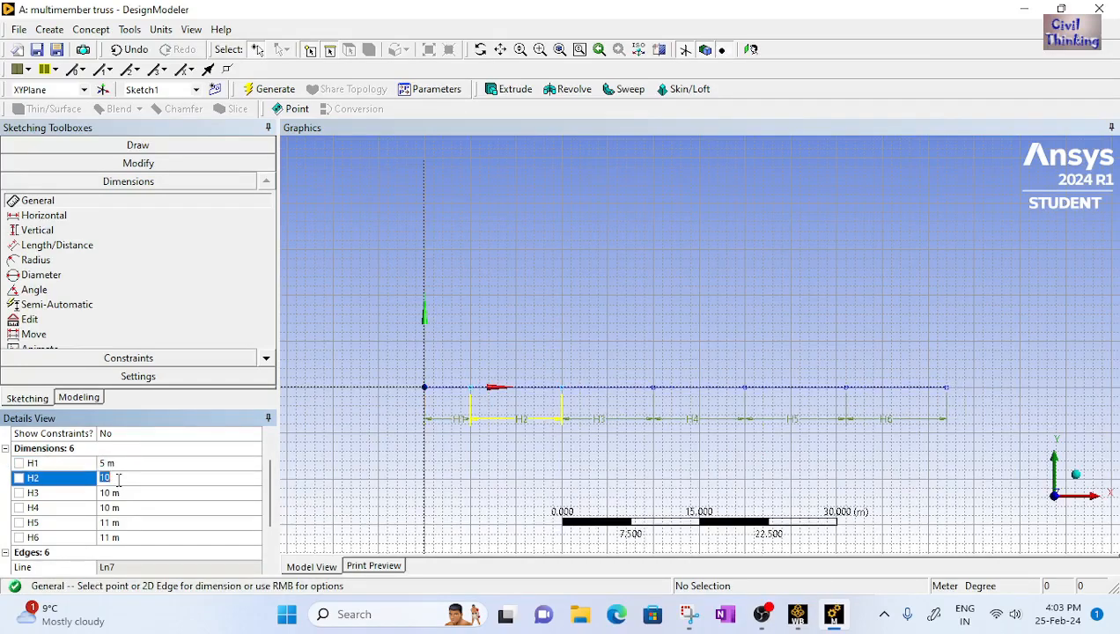
key(Return)
click(118, 494)
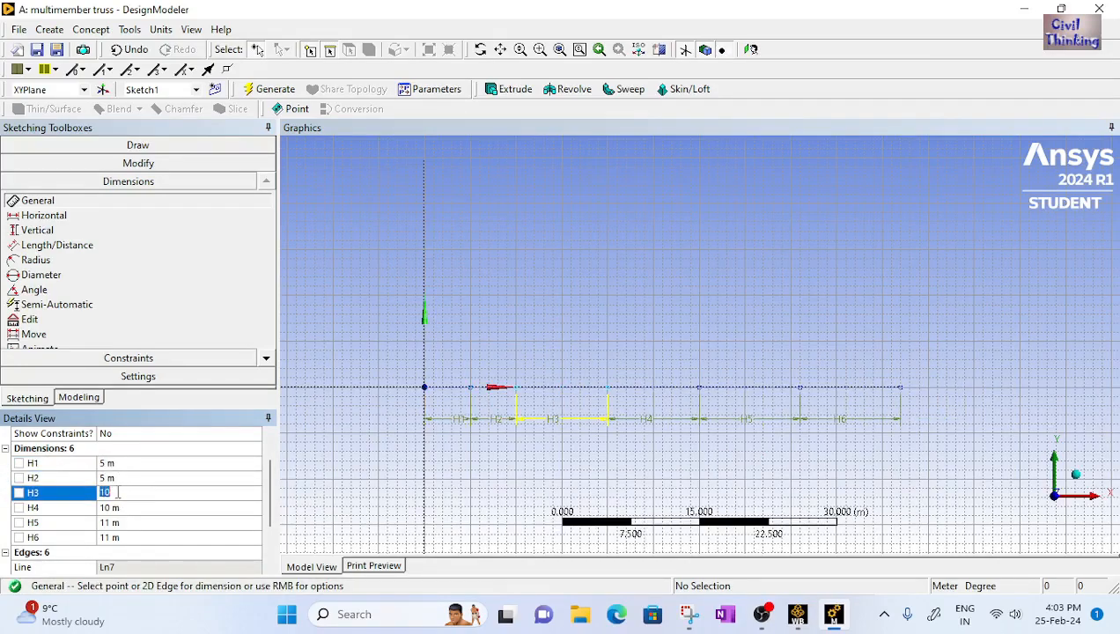
key(Return)
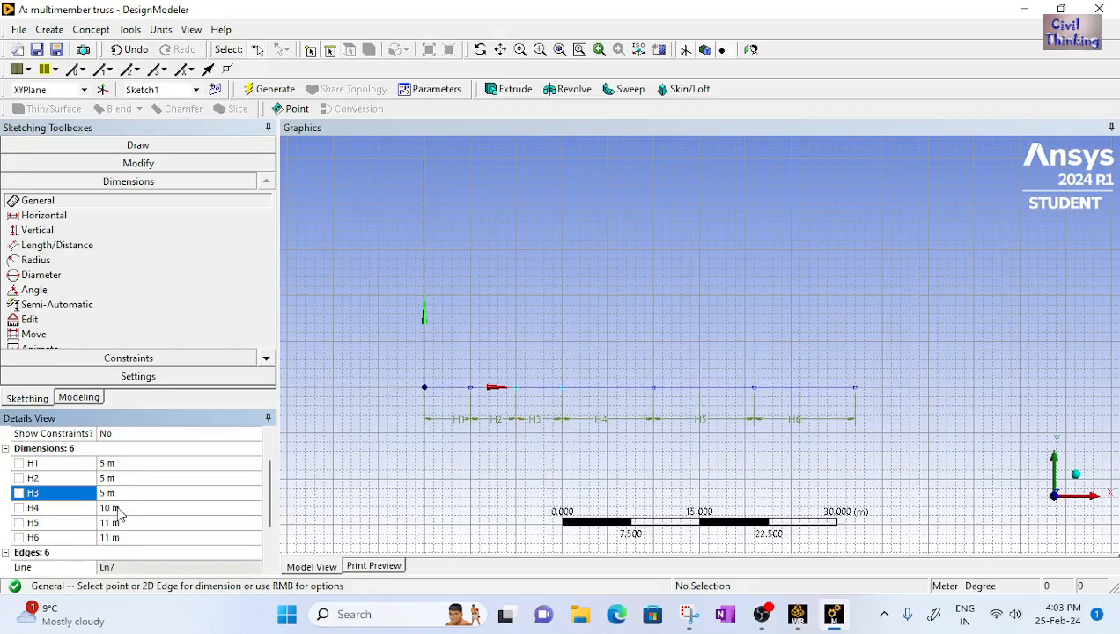
Set the remaining horizontal dimensions H4, H5 and H6 to 5 m each
click(118, 509)
text(5)
key(Return)
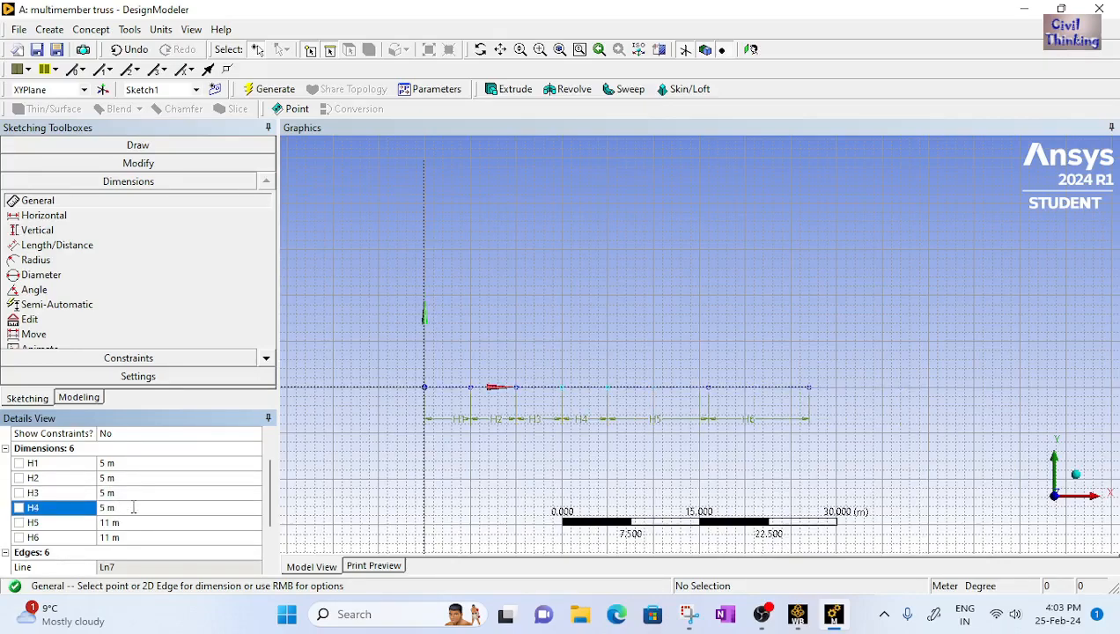
scroll(130, 506, down, 1)
click(120, 477)
key(Return)
click(122, 495)
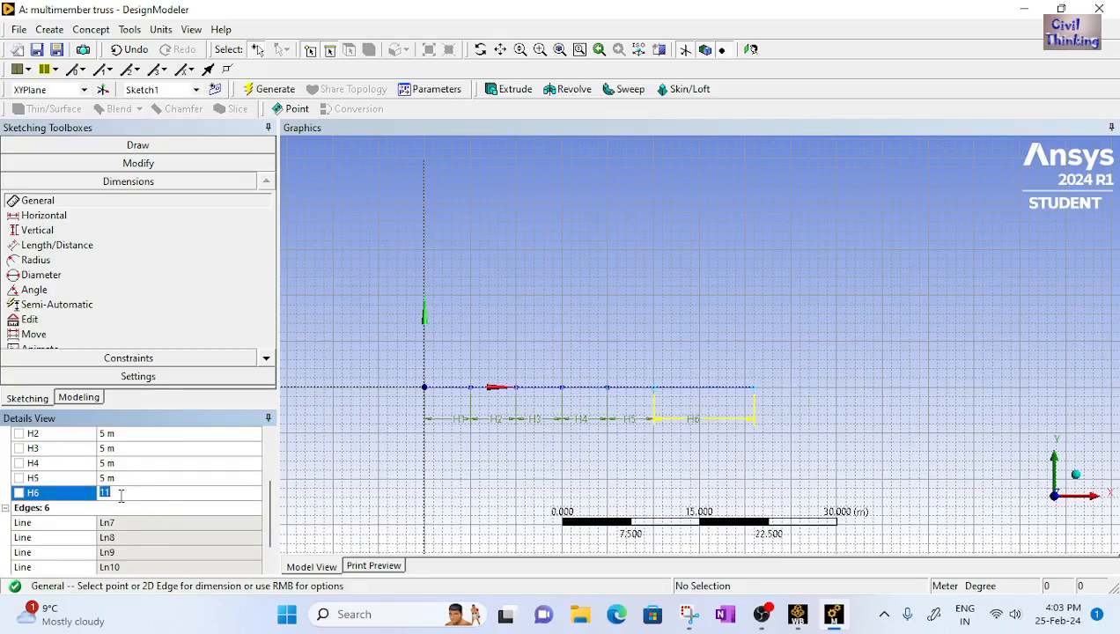
text(5)
key(Return)
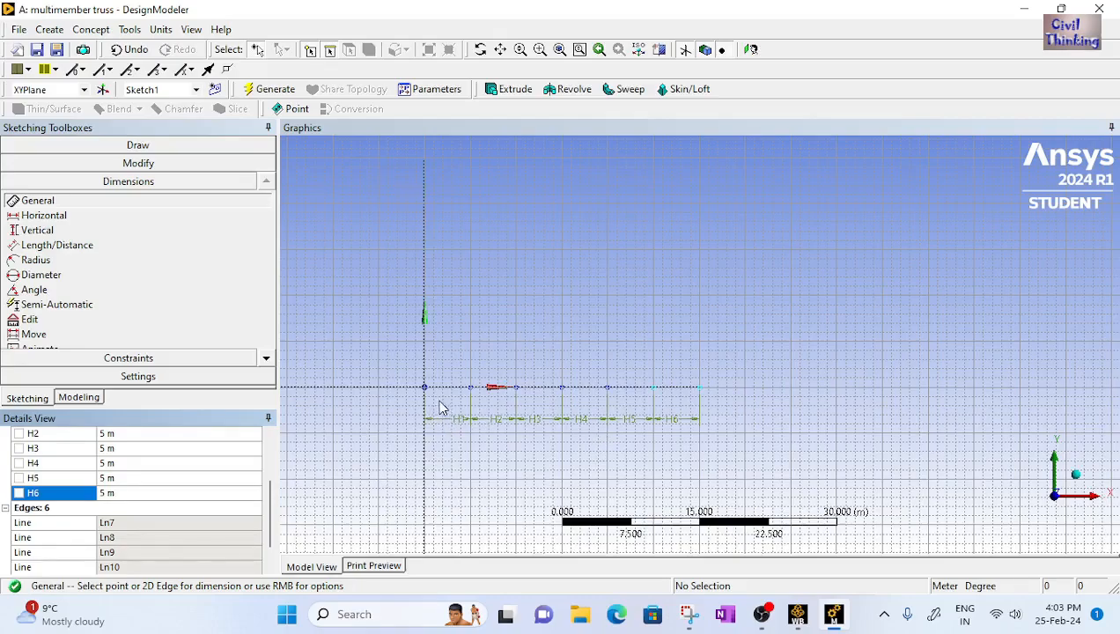
With the Line tool, sketch five vertical lines rising from the interior bottom-chord nodes, each about 4 to 5 m tall
scroll(445, 414, up, 1)
scroll(440, 400, up, 3)
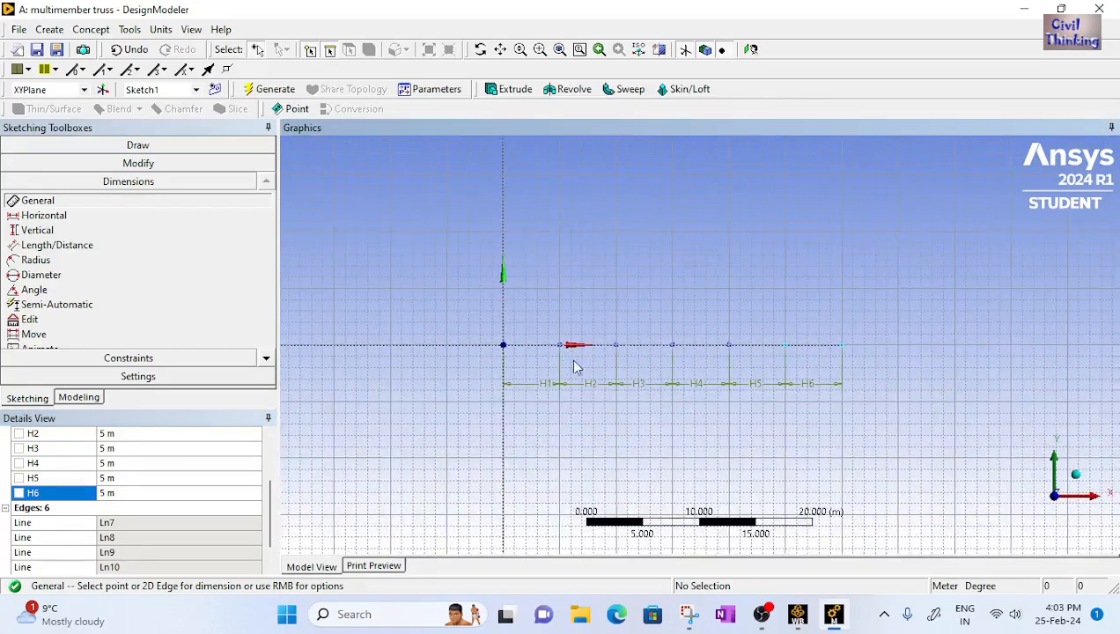
scroll(611, 376, up, 1)
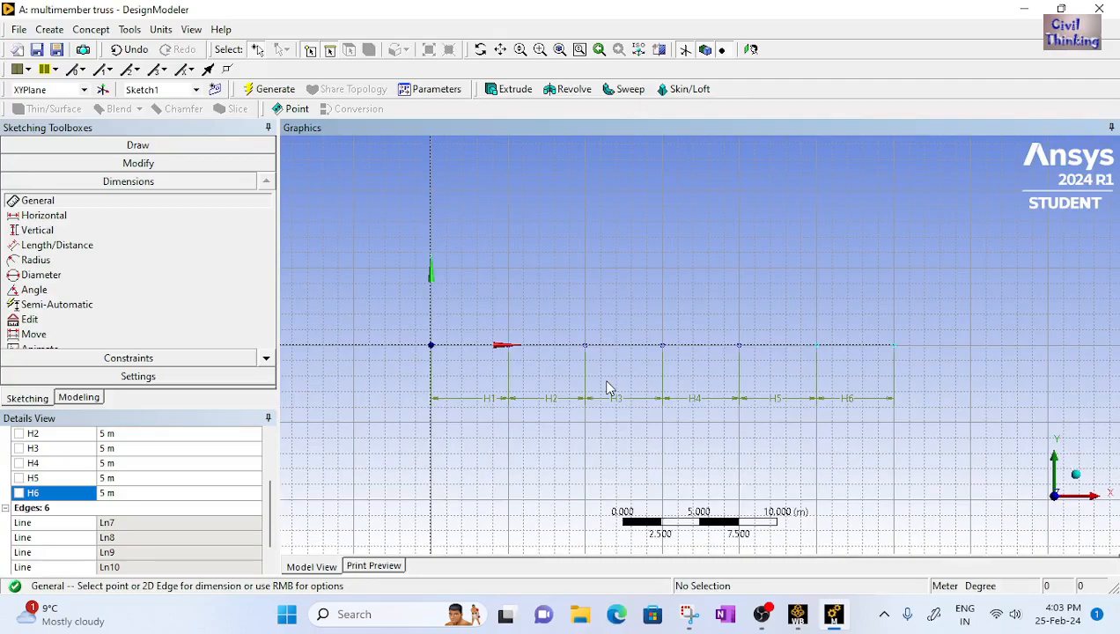
scroll(608, 387, up, 1)
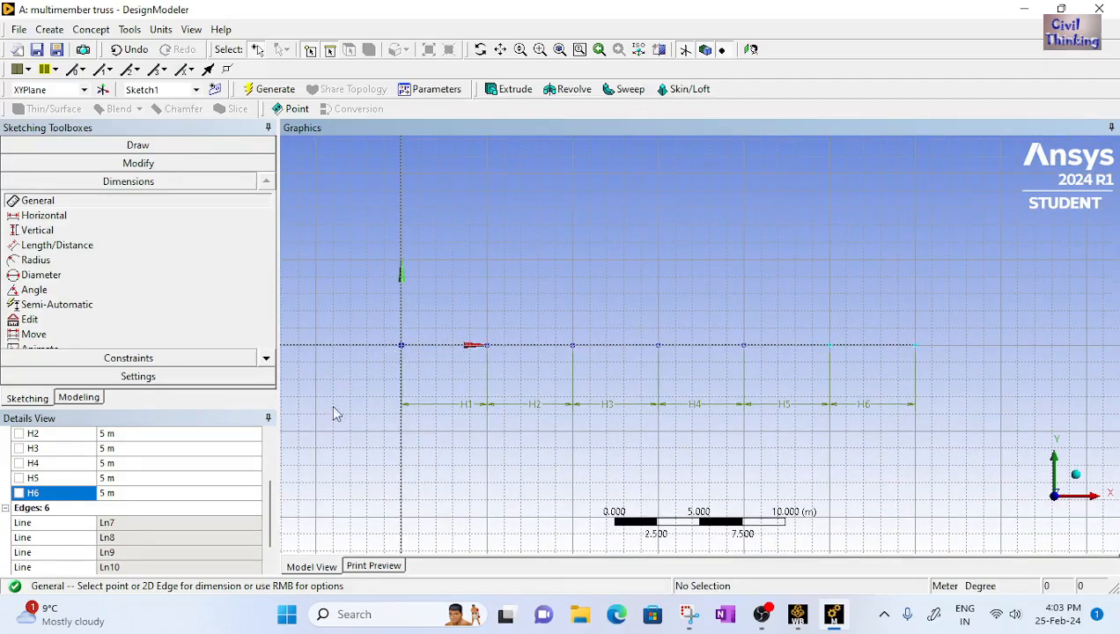
click(129, 148)
click(116, 165)
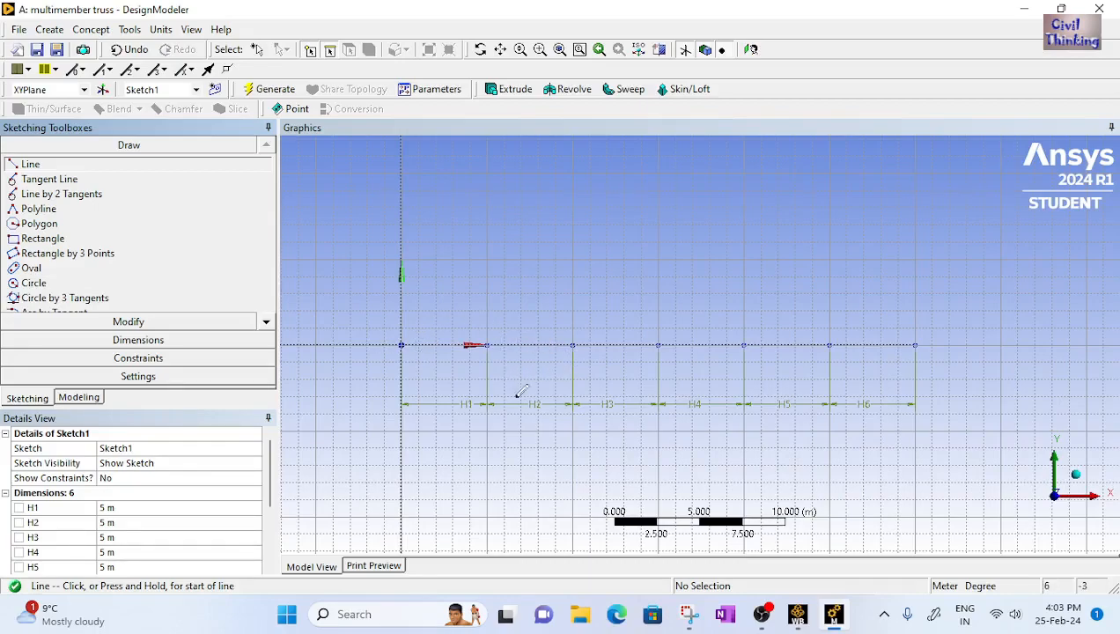
click(689, 614)
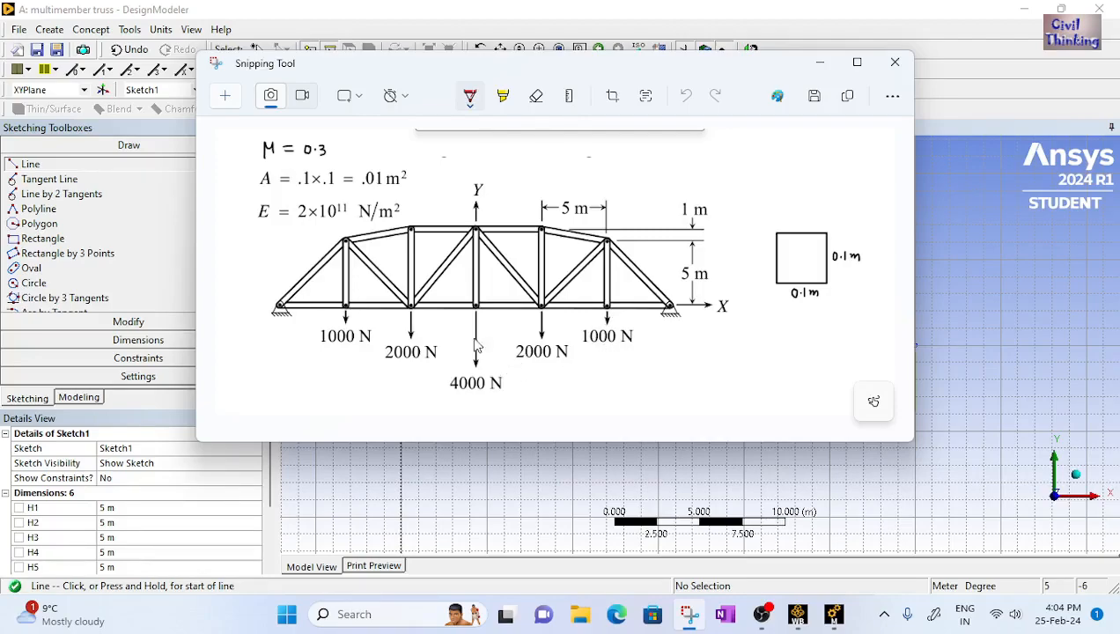
click(833, 614)
click(487, 344)
click(487, 277)
click(572, 345)
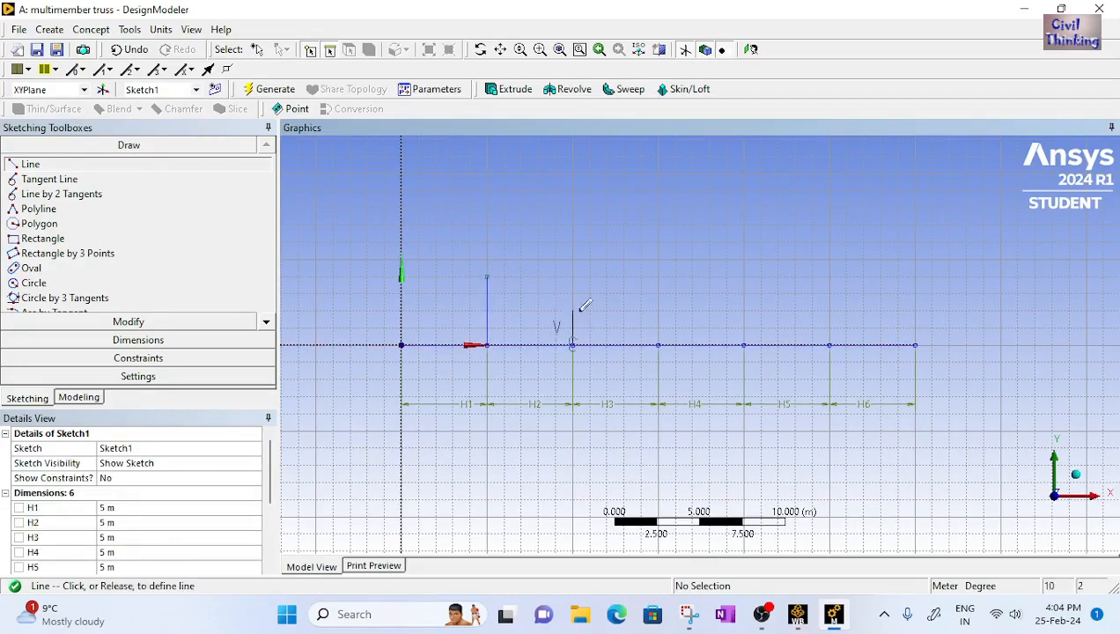
click(572, 260)
click(659, 345)
click(659, 260)
click(744, 345)
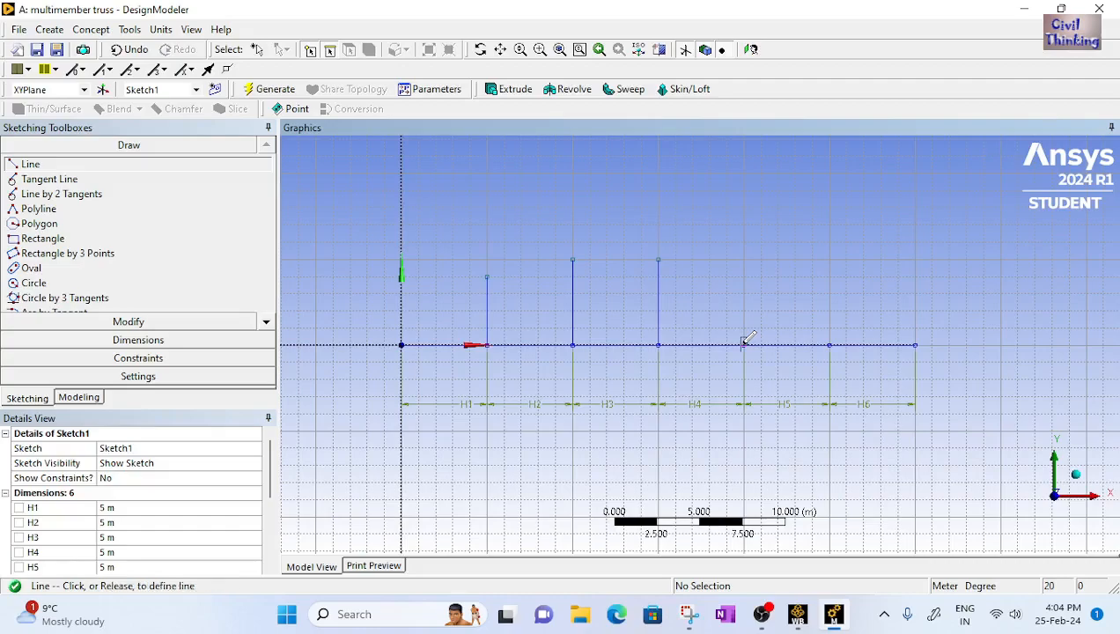
click(744, 260)
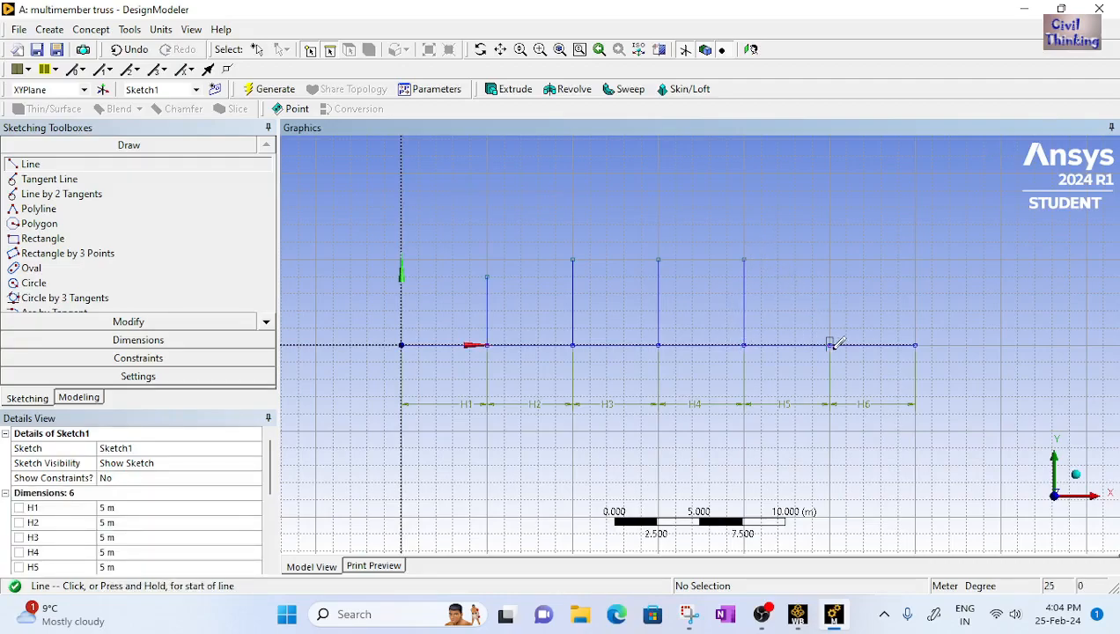
click(830, 344)
click(830, 260)
Add a General dimension to each of the five vertical lines
click(689, 614)
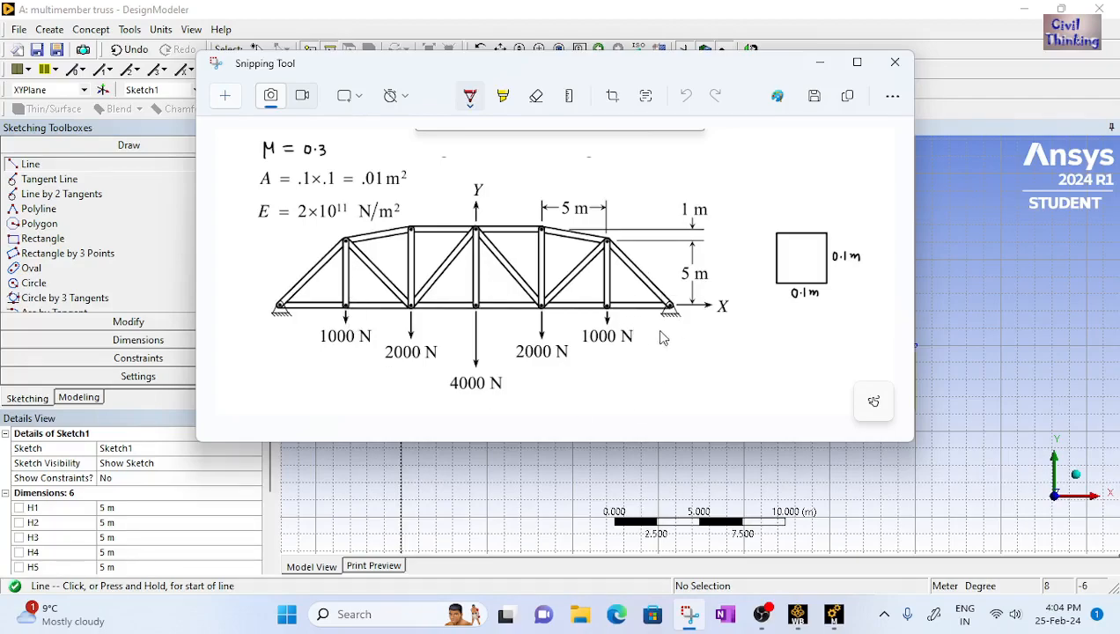
click(833, 614)
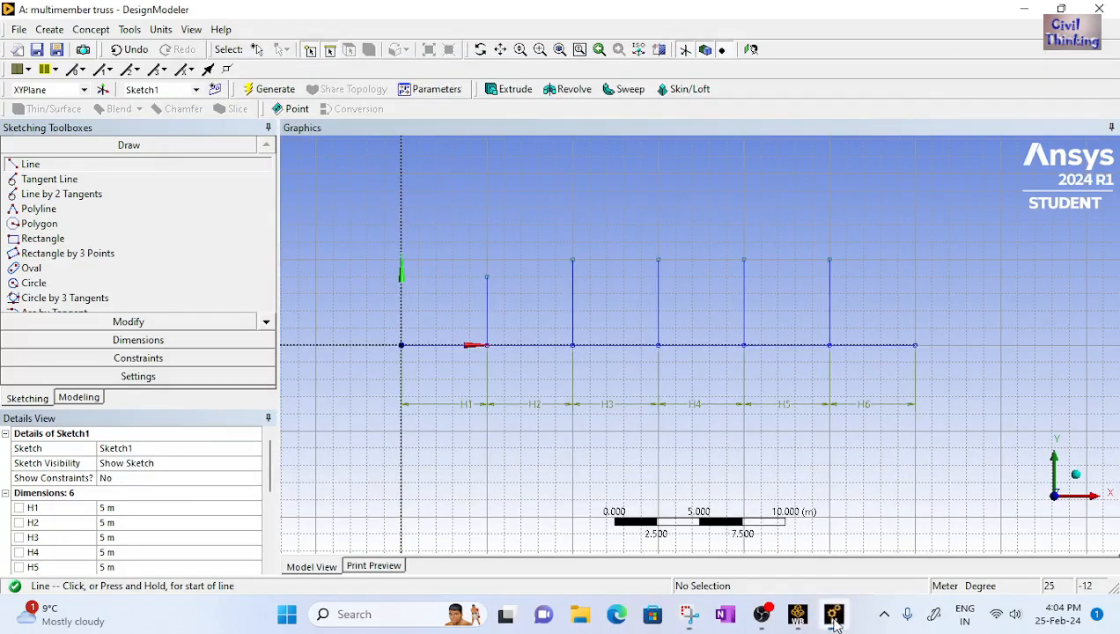
click(177, 343)
click(487, 327)
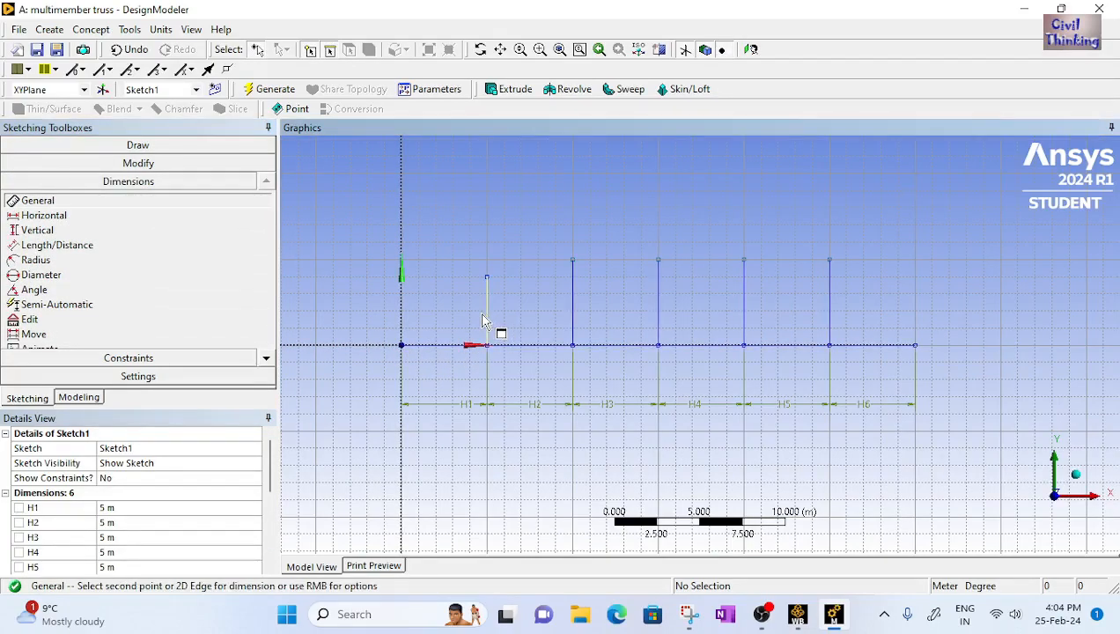
click(467, 318)
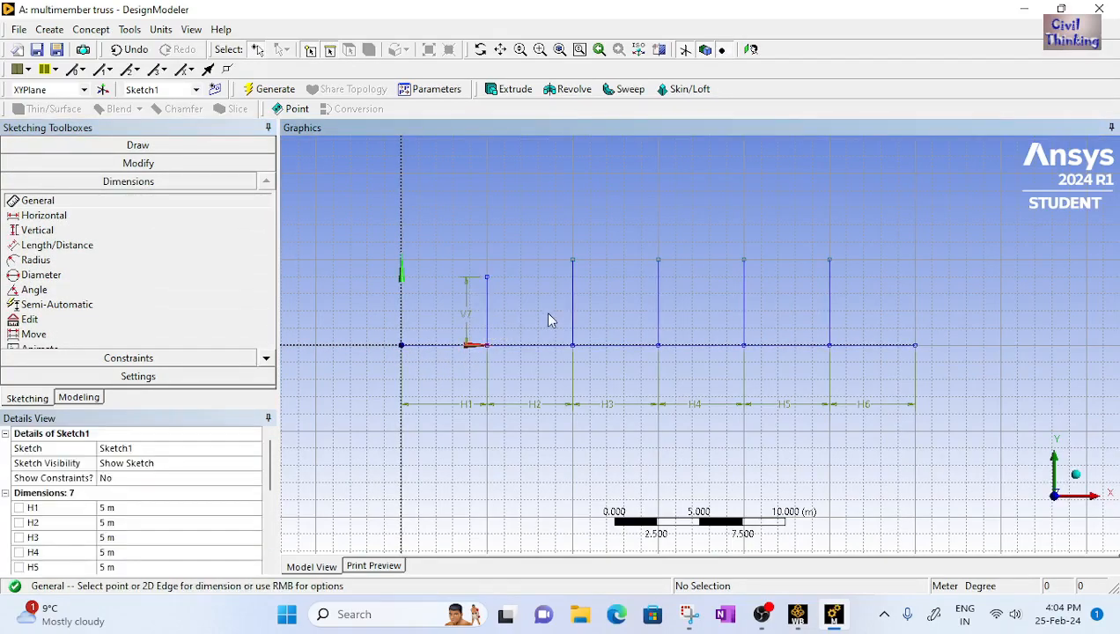
click(573, 318)
click(557, 315)
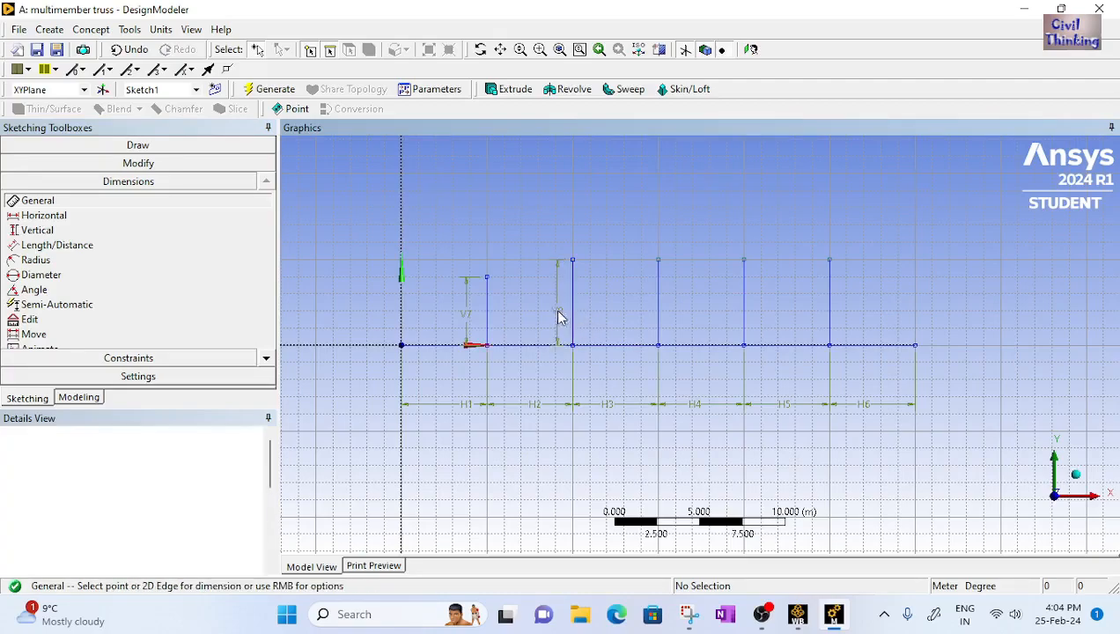
click(659, 321)
click(643, 317)
click(745, 319)
click(728, 315)
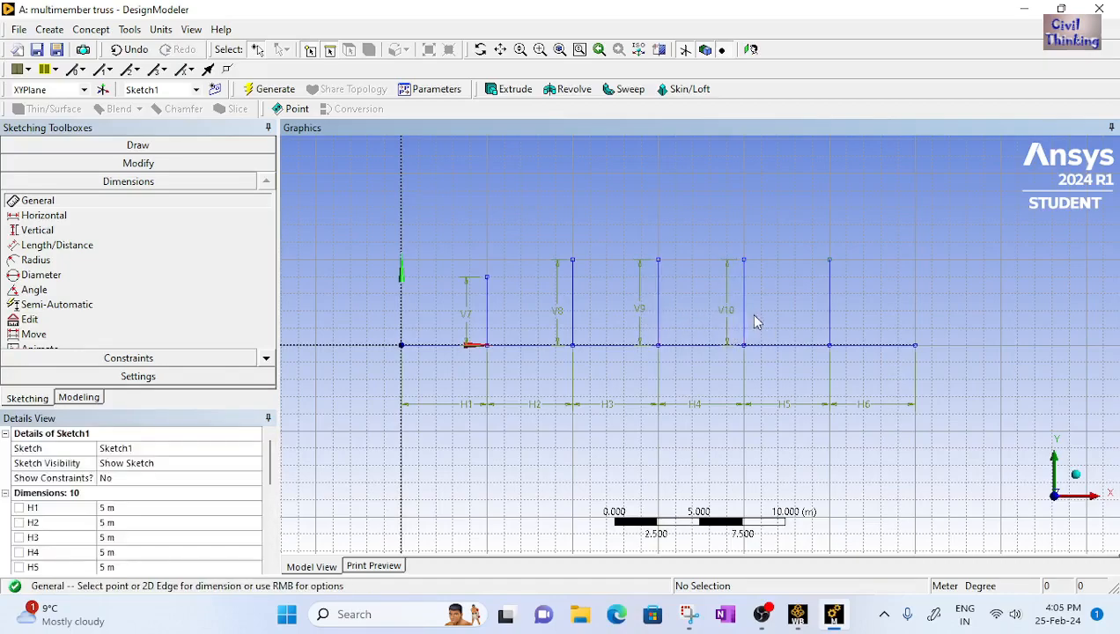
click(832, 324)
click(812, 315)
Set vertical dimension V7 to 5 m and V8 and V9 to 6 m
scroll(145, 517, down, 5)
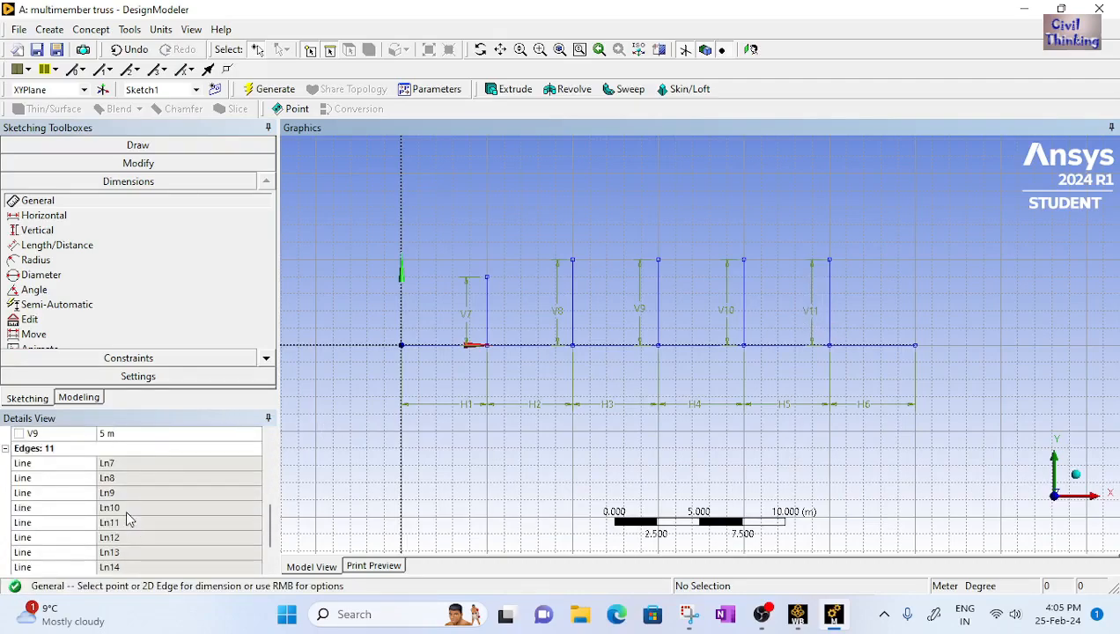
scroll(150, 503, down, 2)
scroll(157, 497, up, 10)
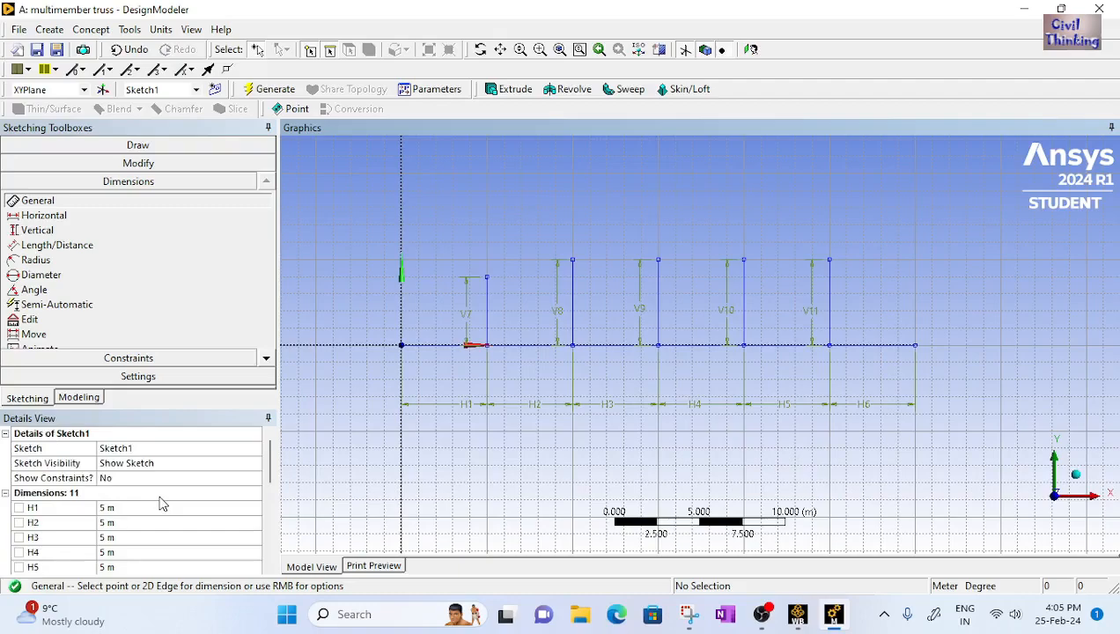
scroll(164, 503, down, 2)
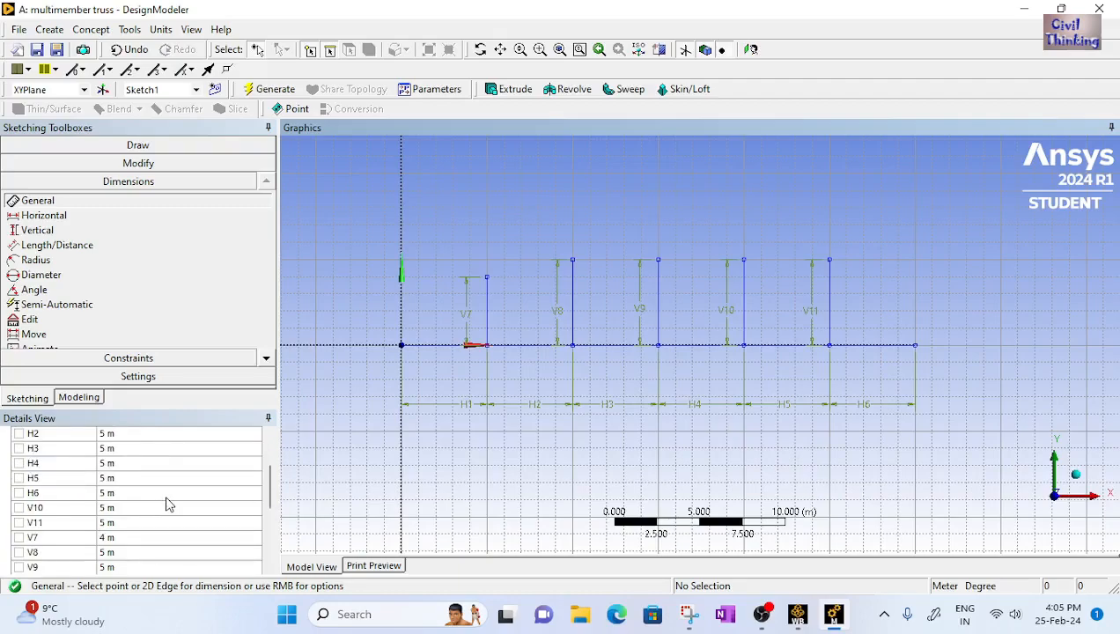
click(113, 508)
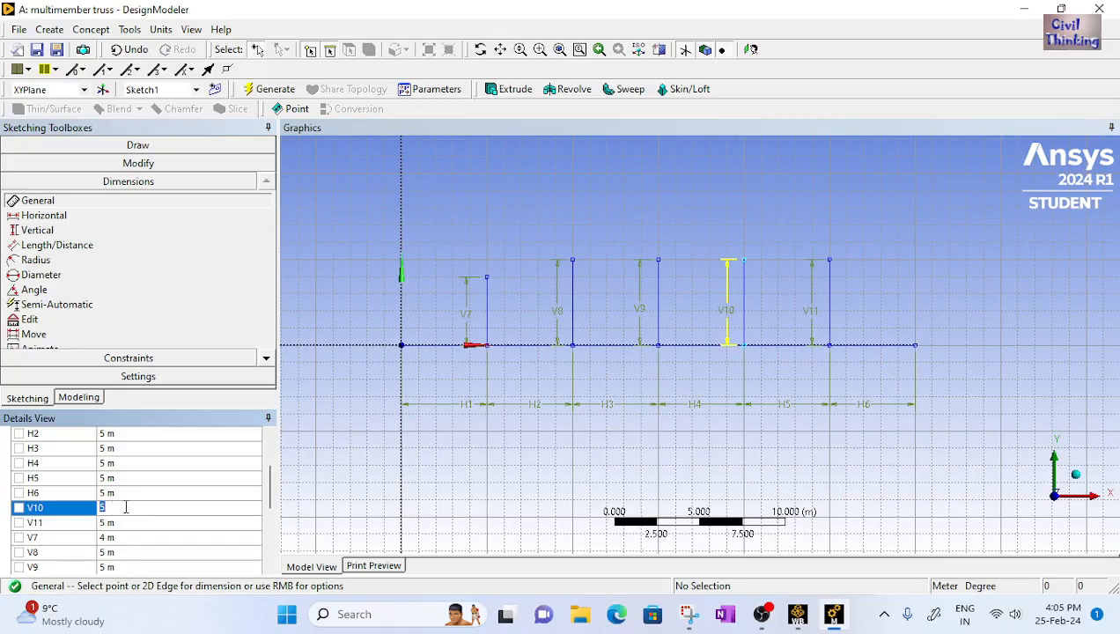
scroll(136, 527, down, 1)
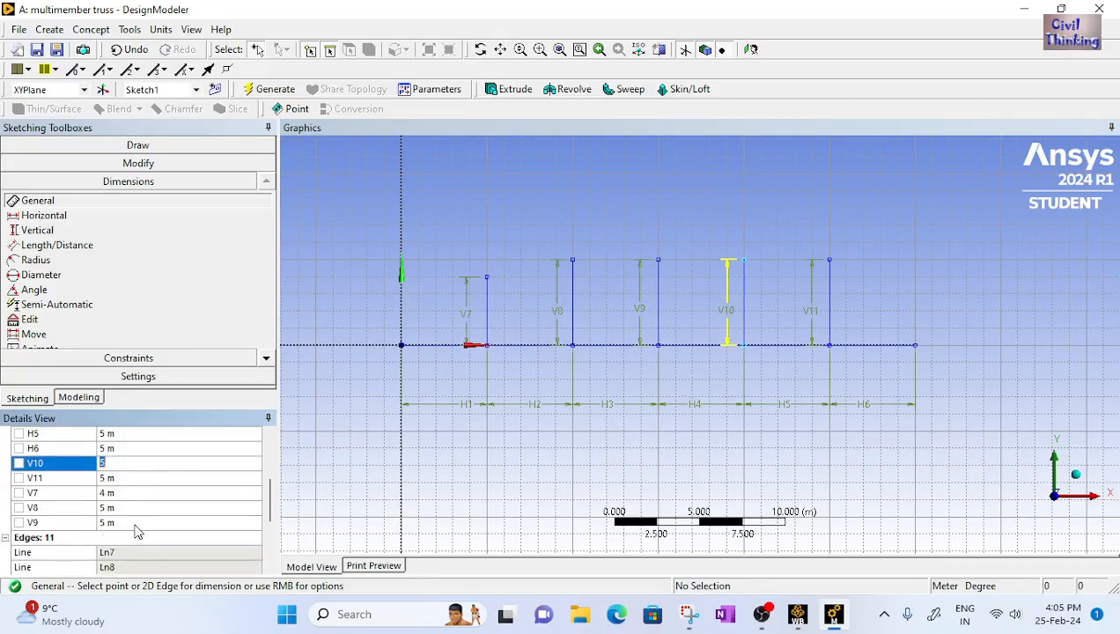
click(117, 494)
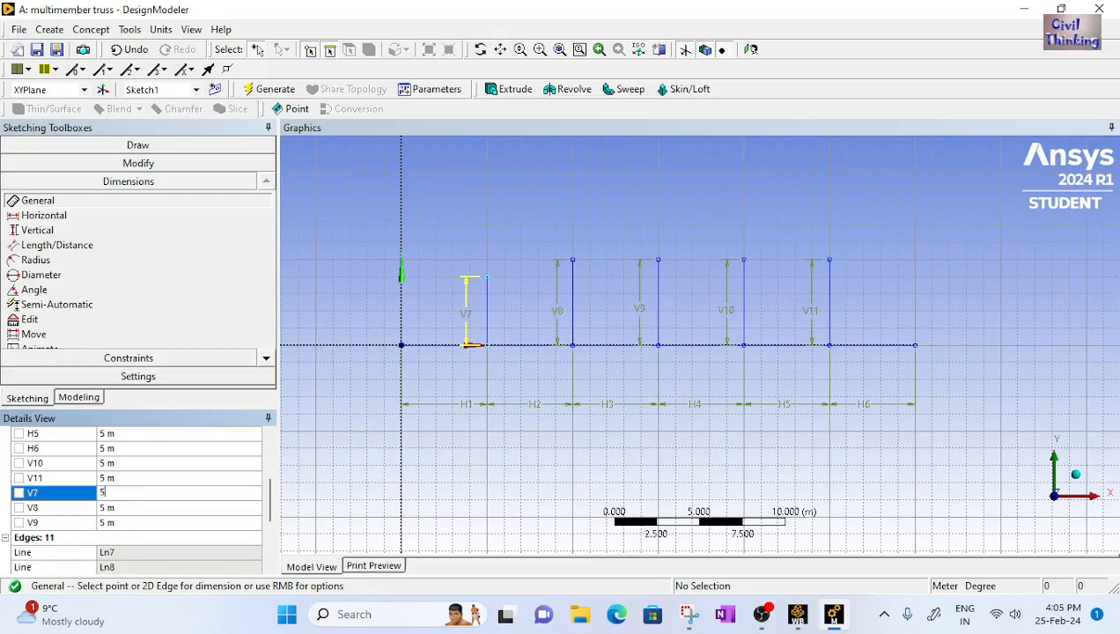
key(Return)
click(124, 507)
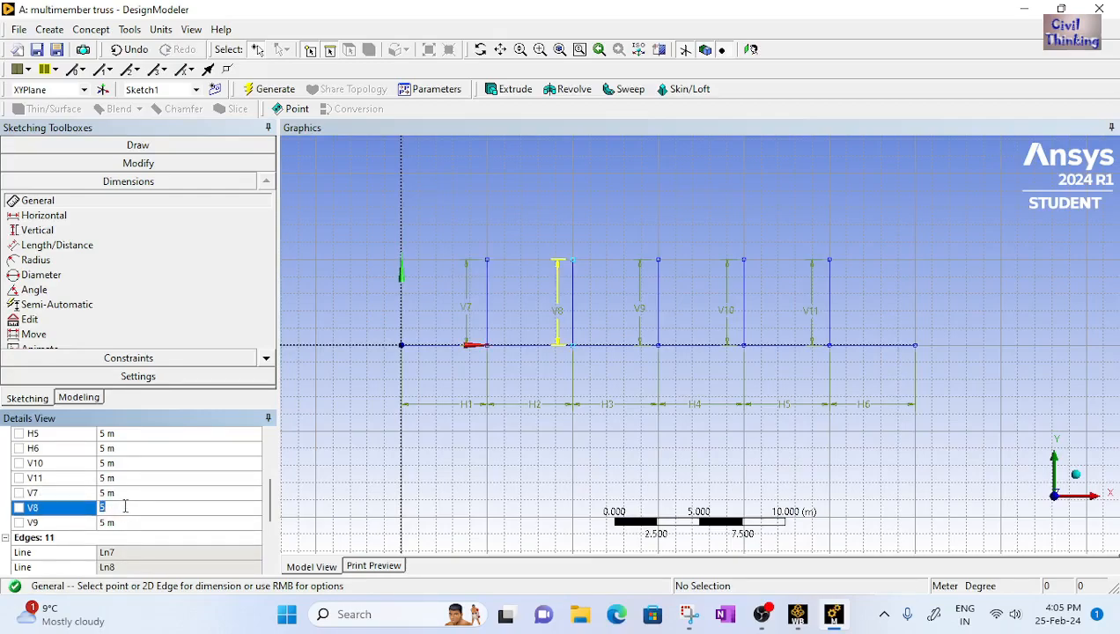
key(Return)
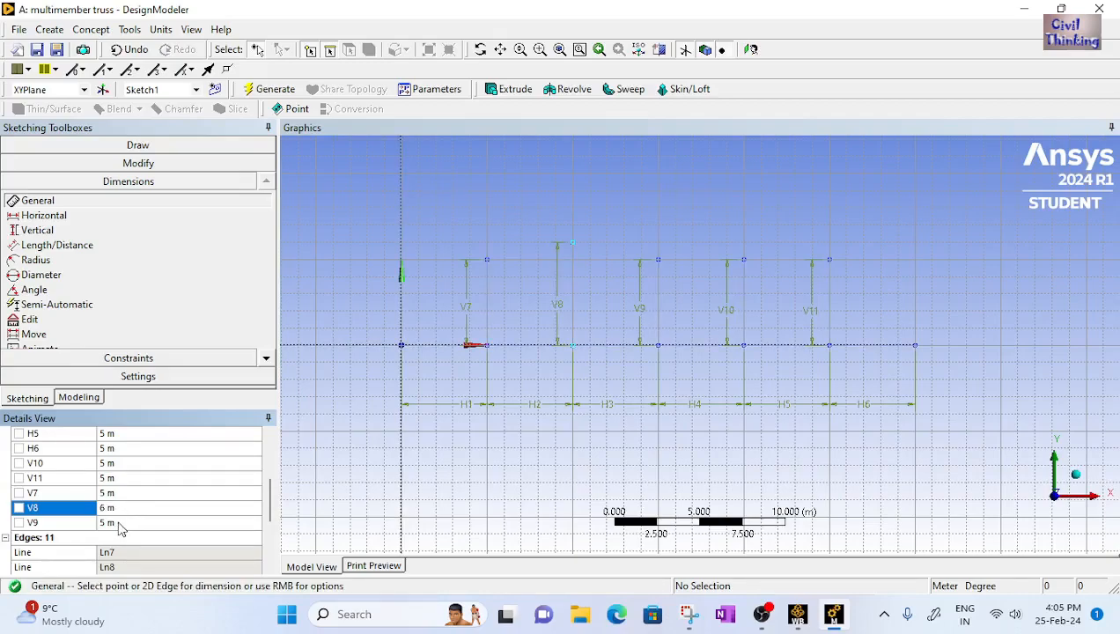
click(119, 523)
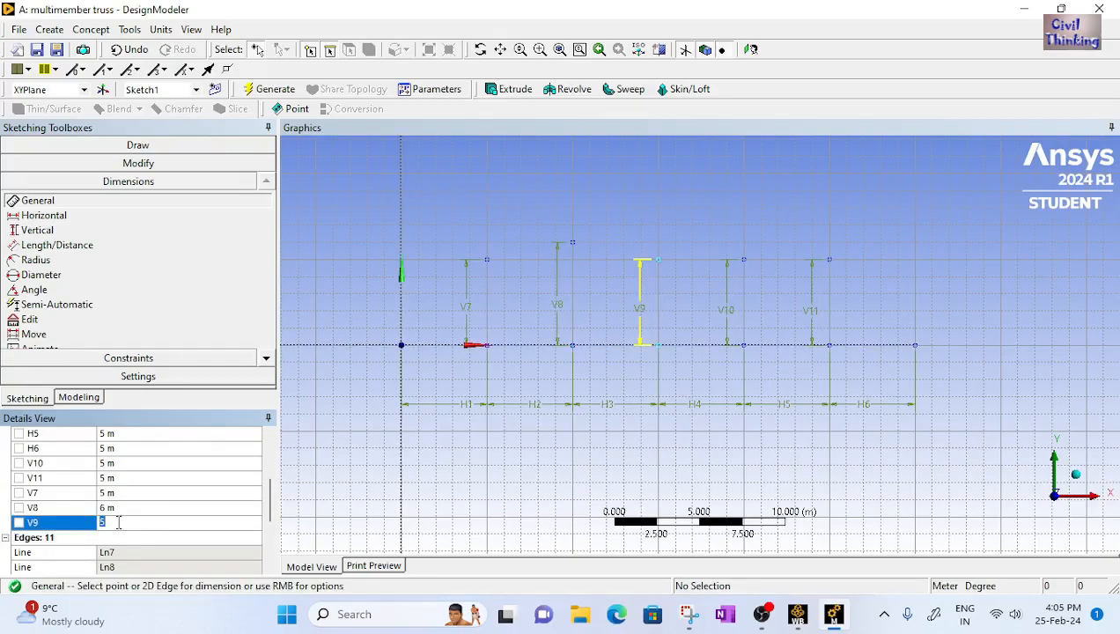
key(Return)
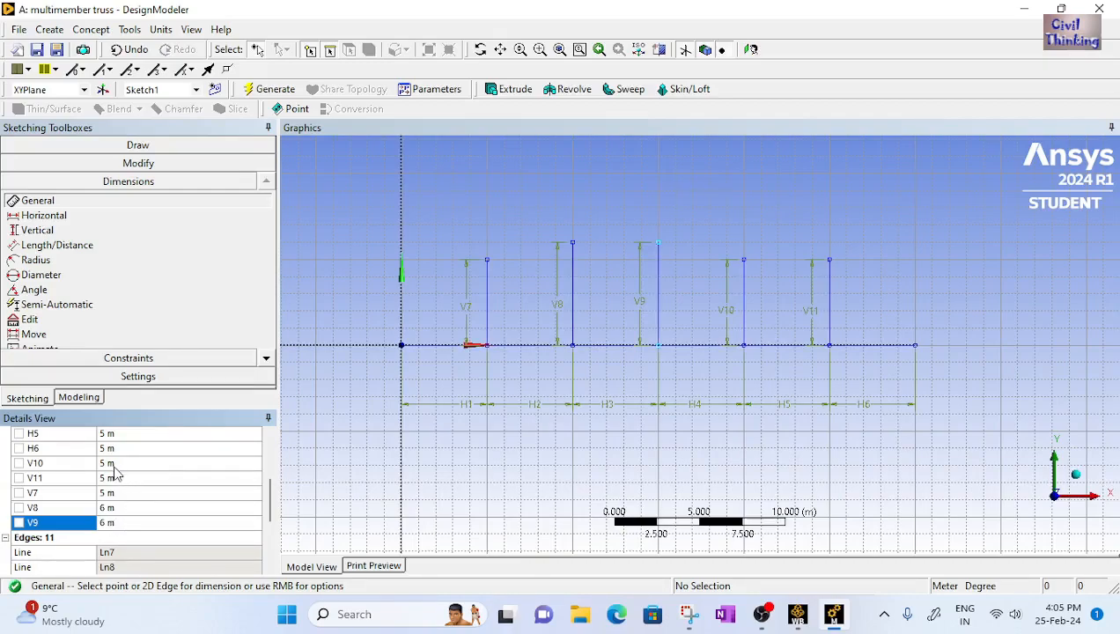
Set vertical dimension V10 to 6 m
scroll(124, 484, up, 3)
scroll(133, 491, down, 3)
scroll(132, 495, down, 3)
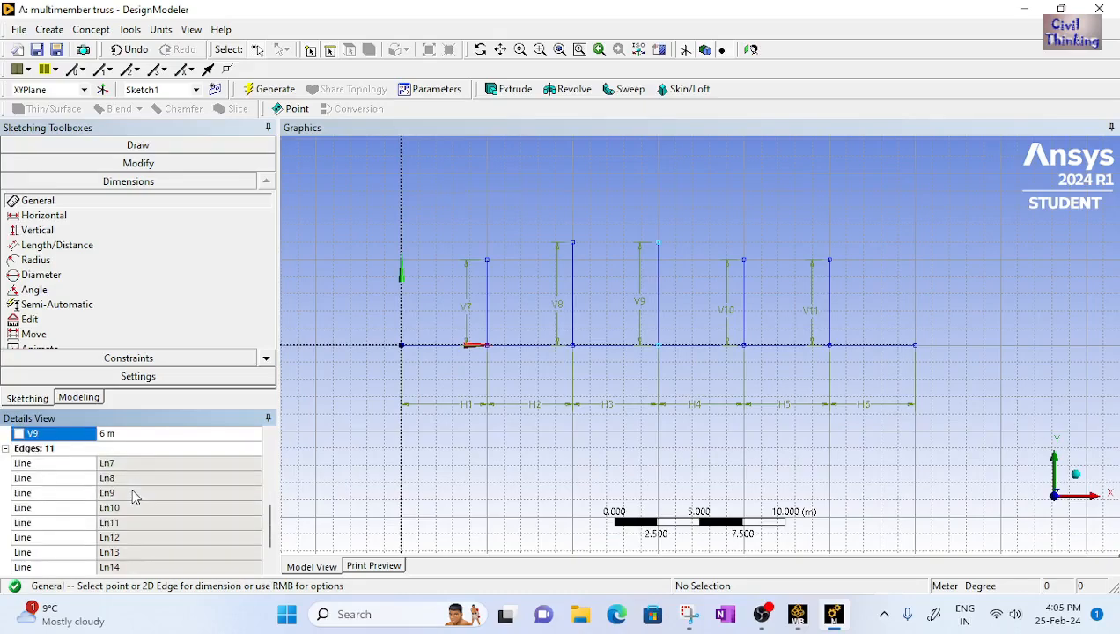
scroll(132, 498, up, 4)
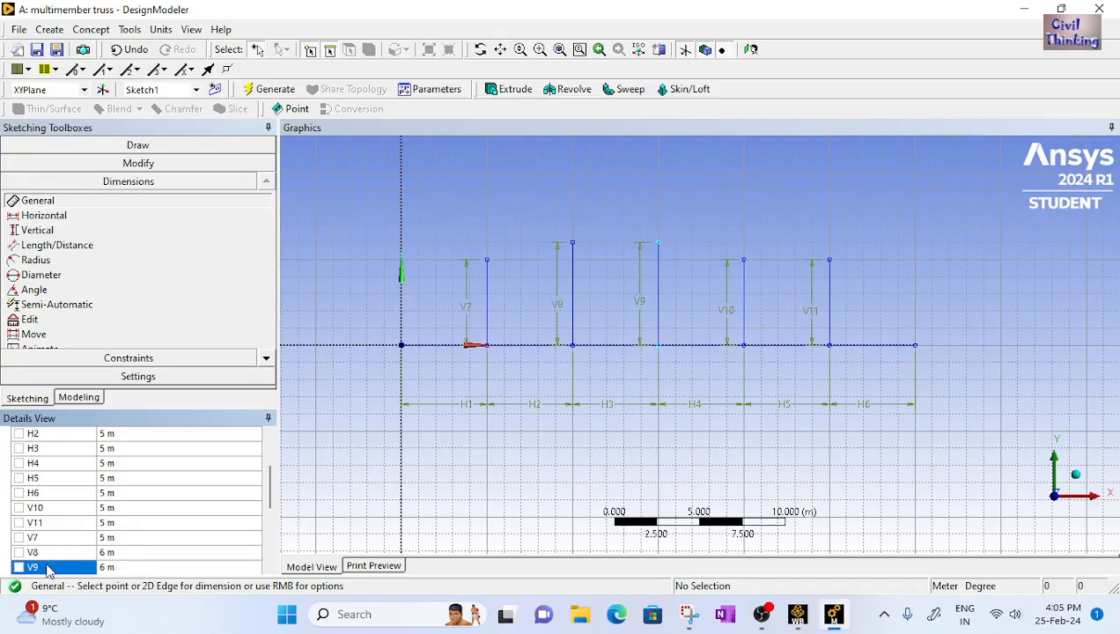
click(119, 507)
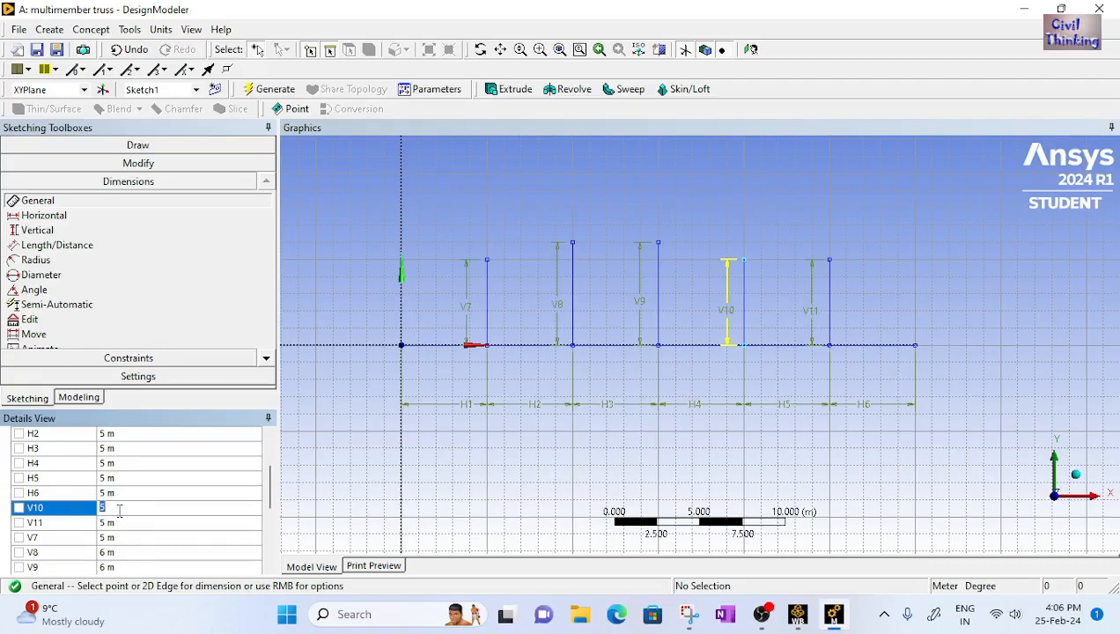
key(Return)
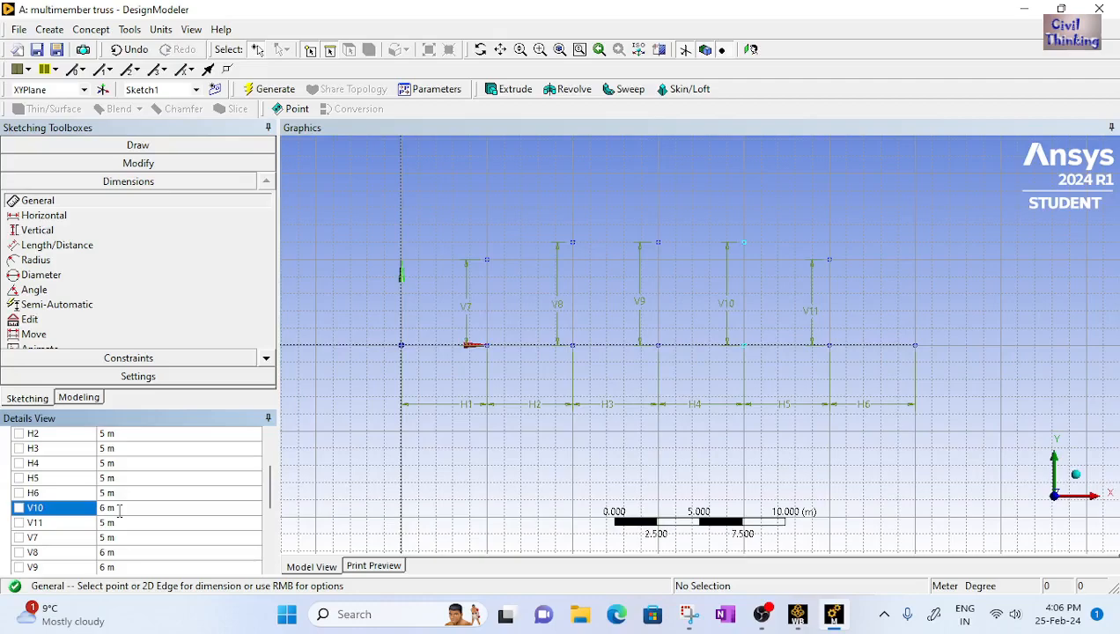
Review the values of vertical dimensions V11, V10, V7, V8 and V9
click(110, 523)
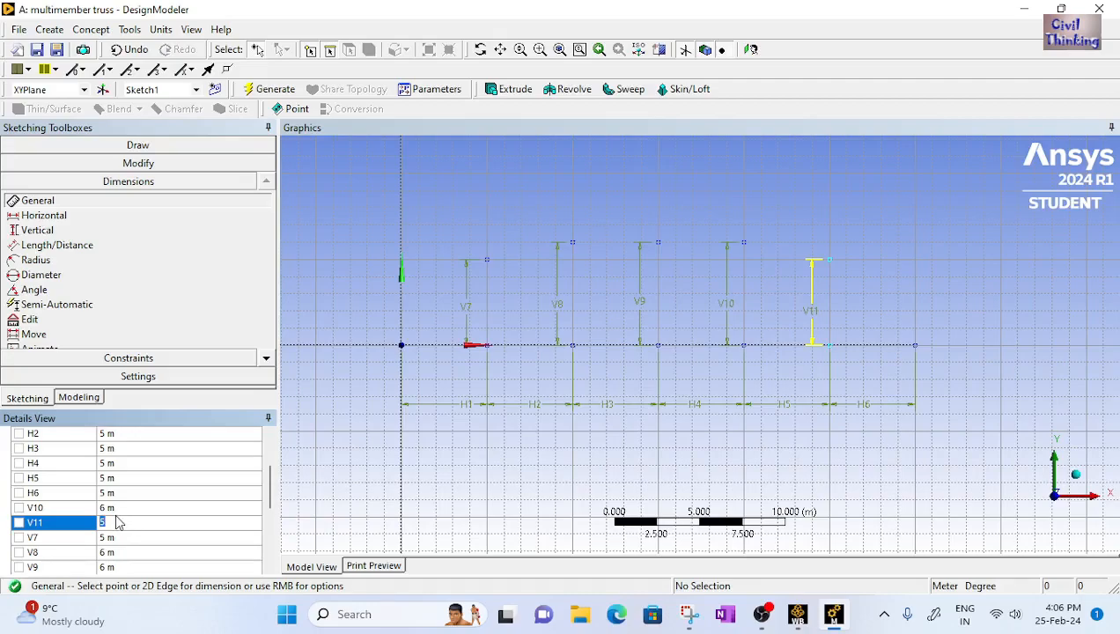
click(119, 508)
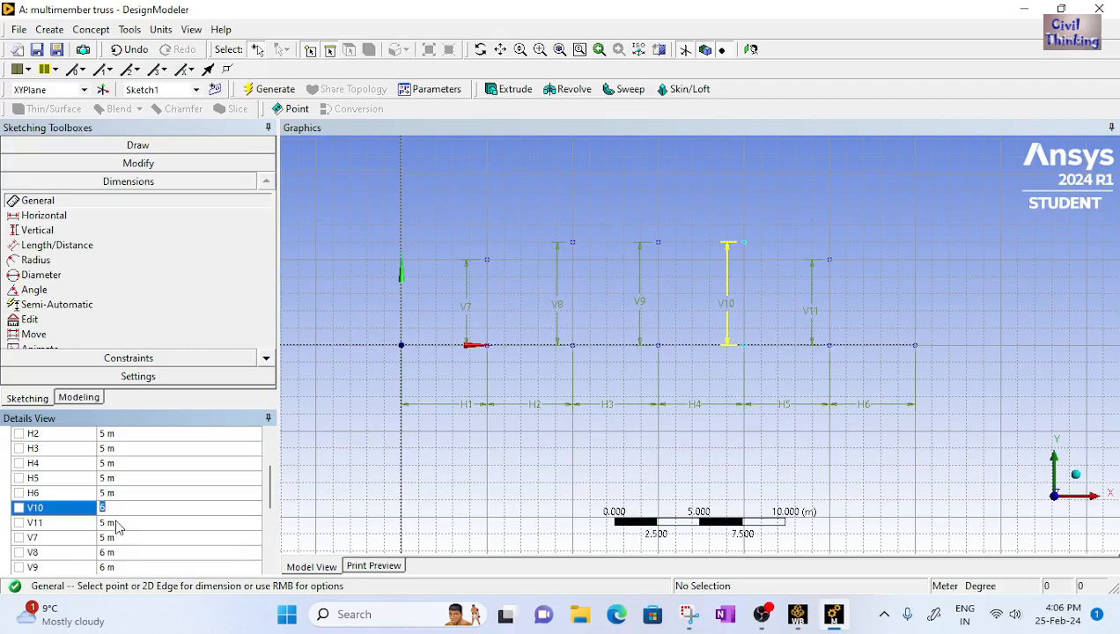
click(116, 523)
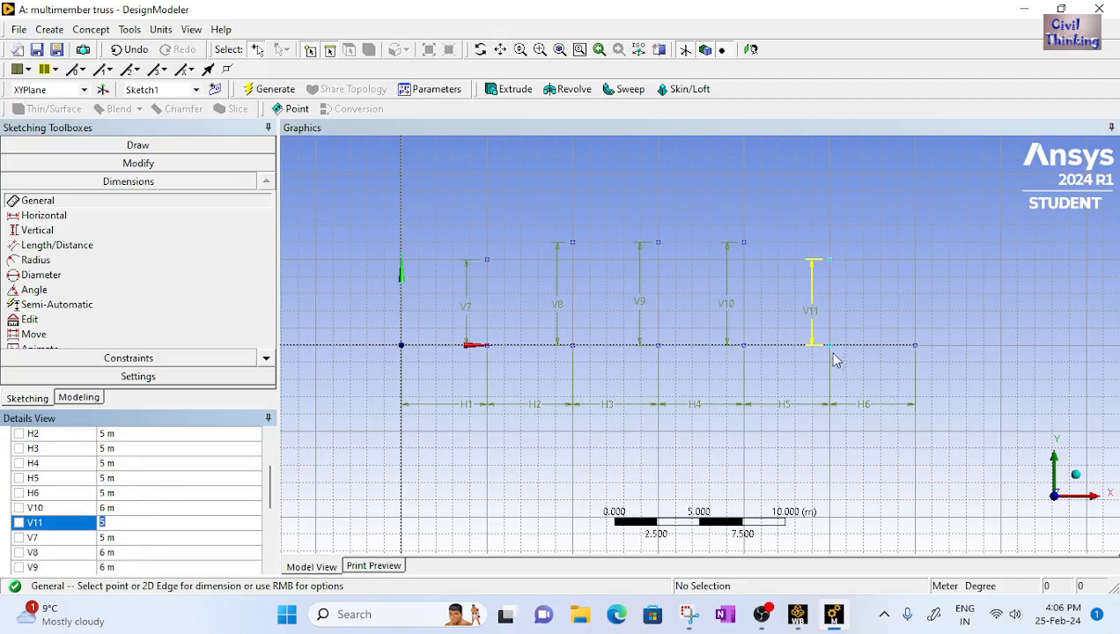
click(122, 537)
scroll(122, 537, down, 1)
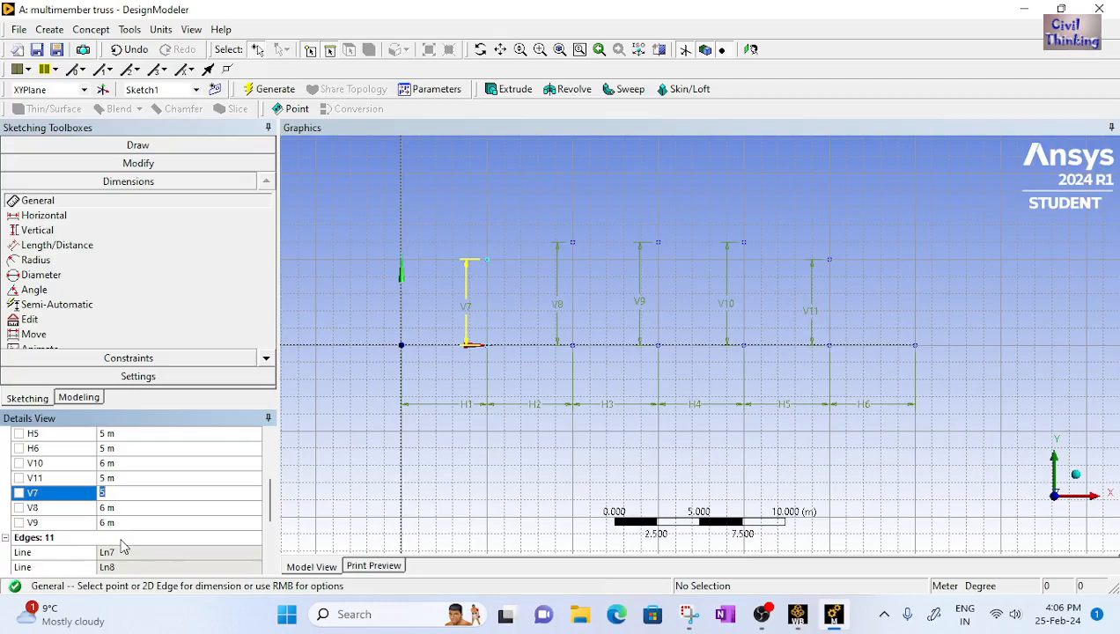
click(111, 508)
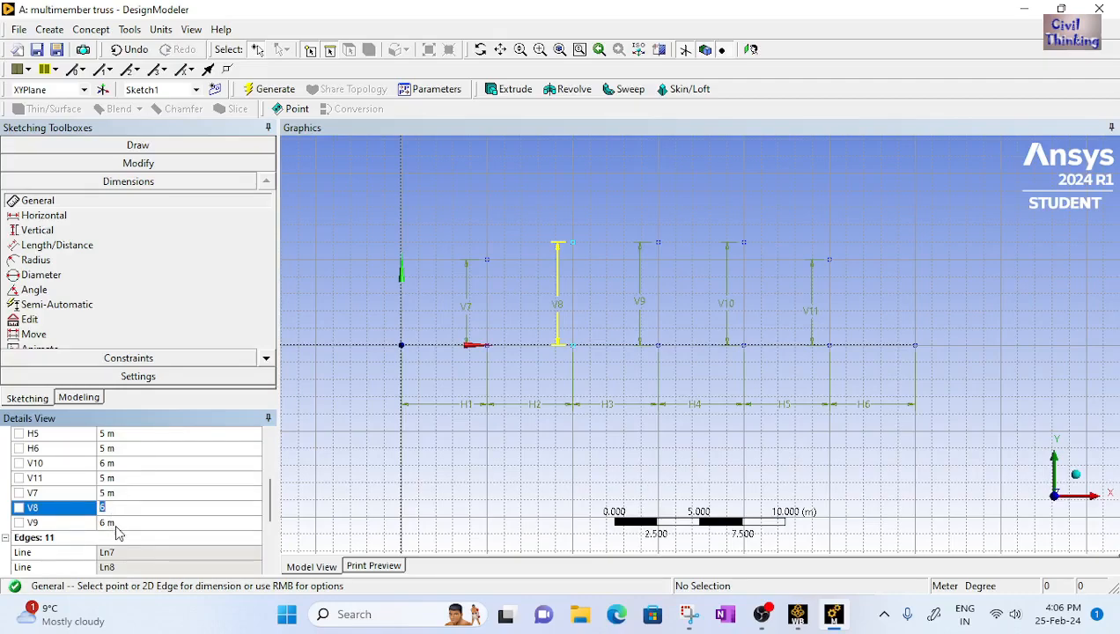
click(117, 524)
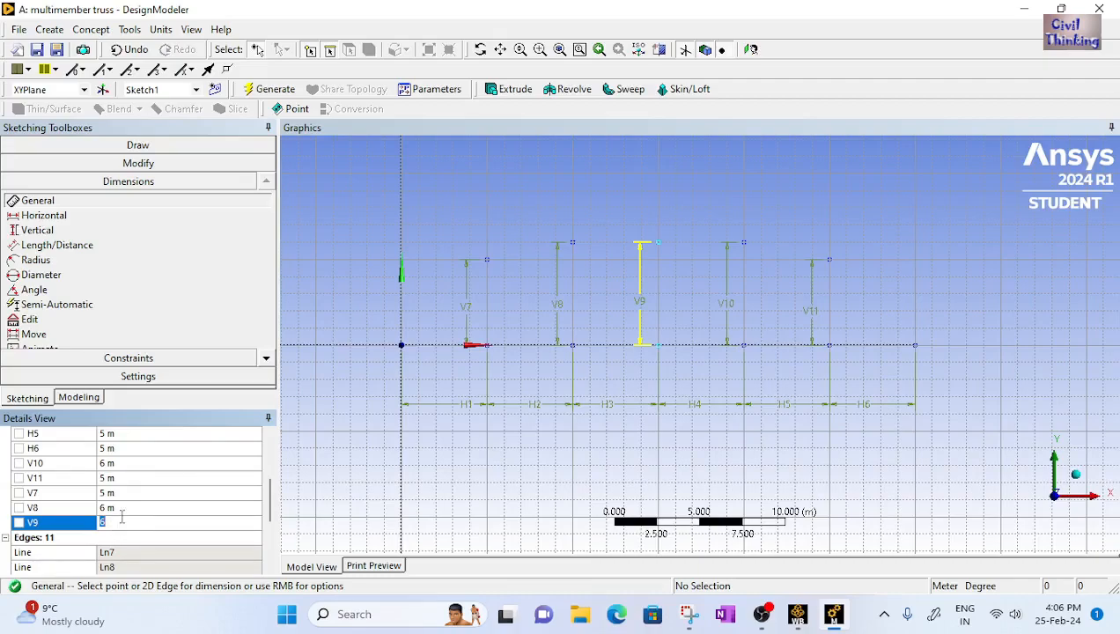
Start the Line tool and draw segments from the origin to the tops of the first two verticals, consulting the reference truss drawing
click(160, 146)
click(30, 165)
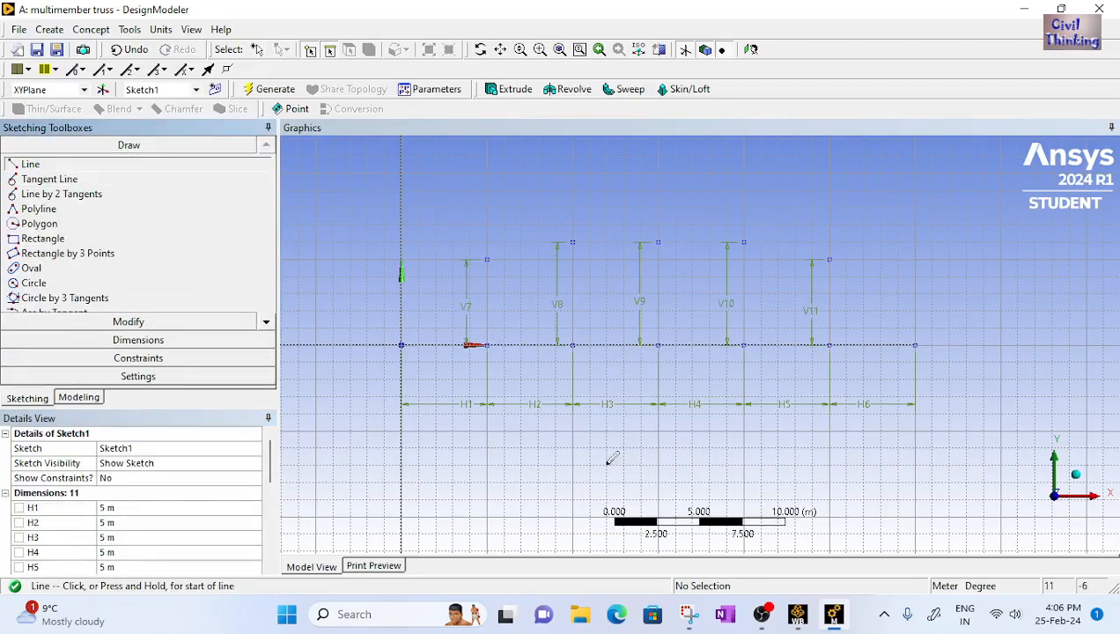
click(689, 614)
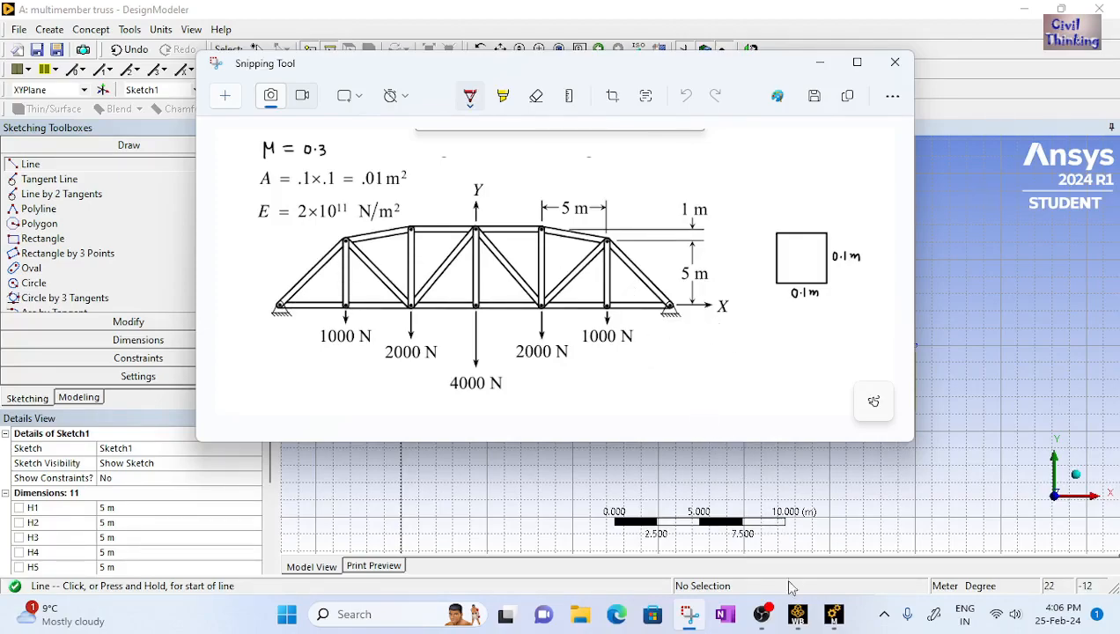
click(833, 614)
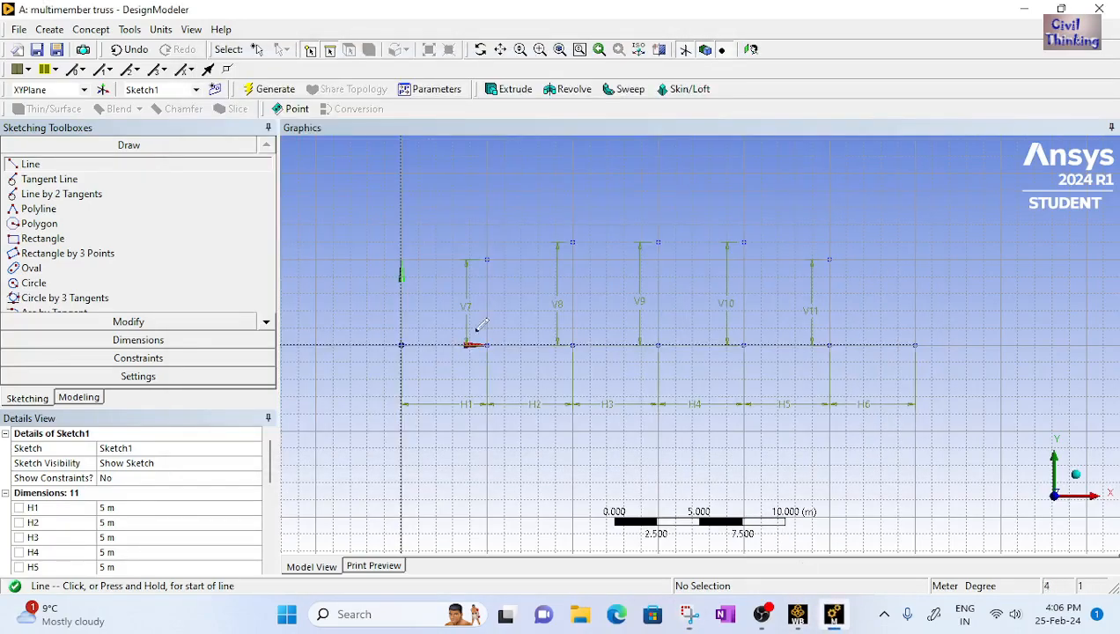
click(401, 345)
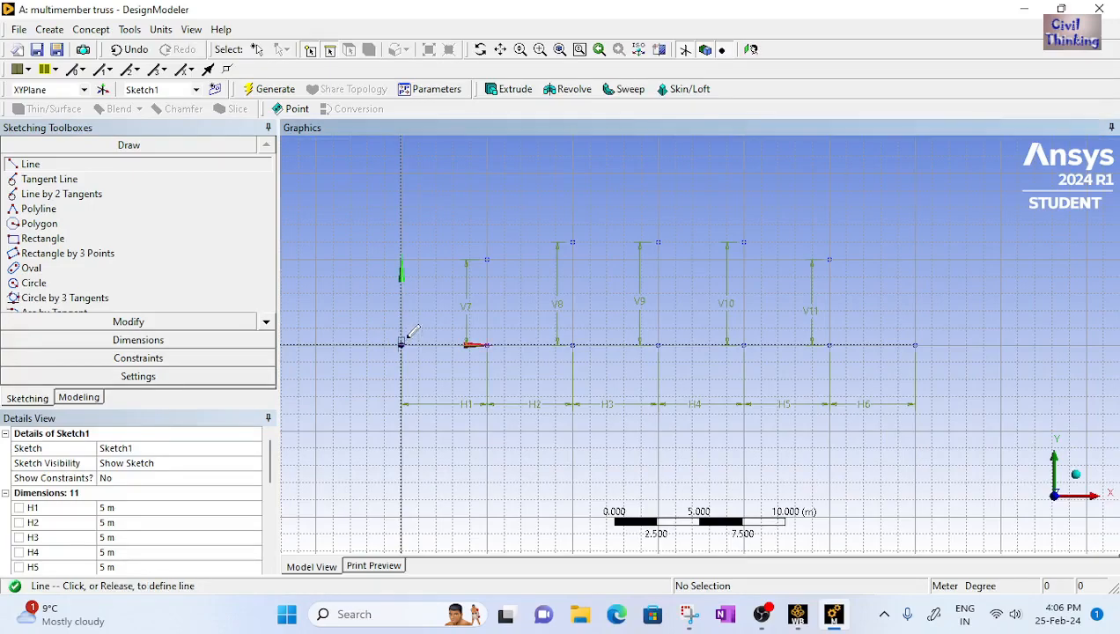
click(496, 253)
click(491, 253)
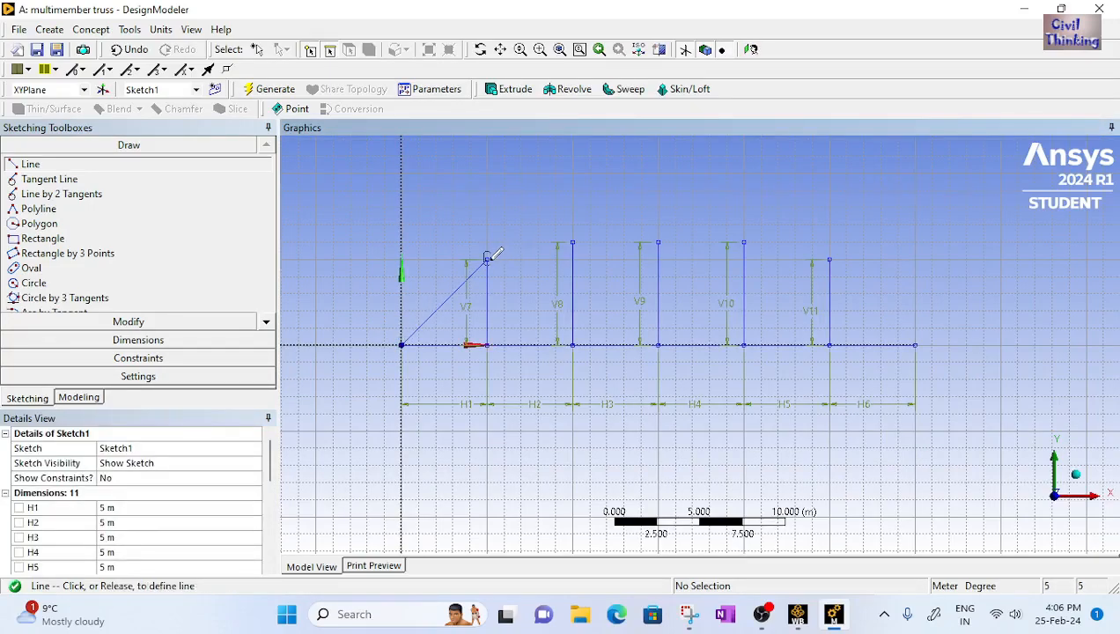
click(573, 240)
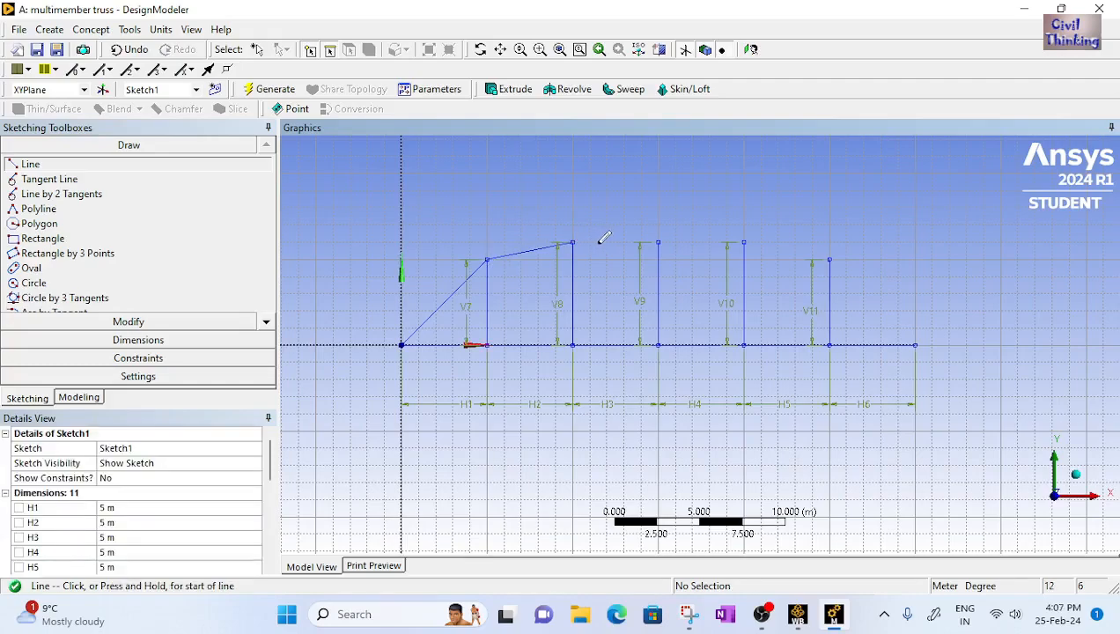
click(574, 238)
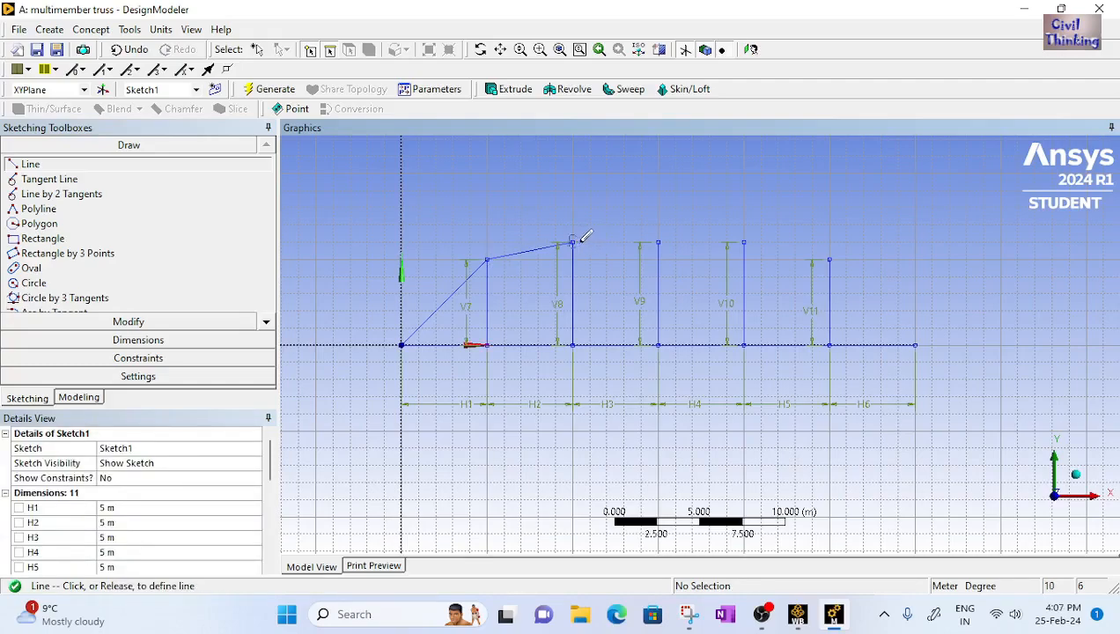
Continue the top chord across the tops of the remaining verticals and down to the right end of the bottom chord
click(661, 239)
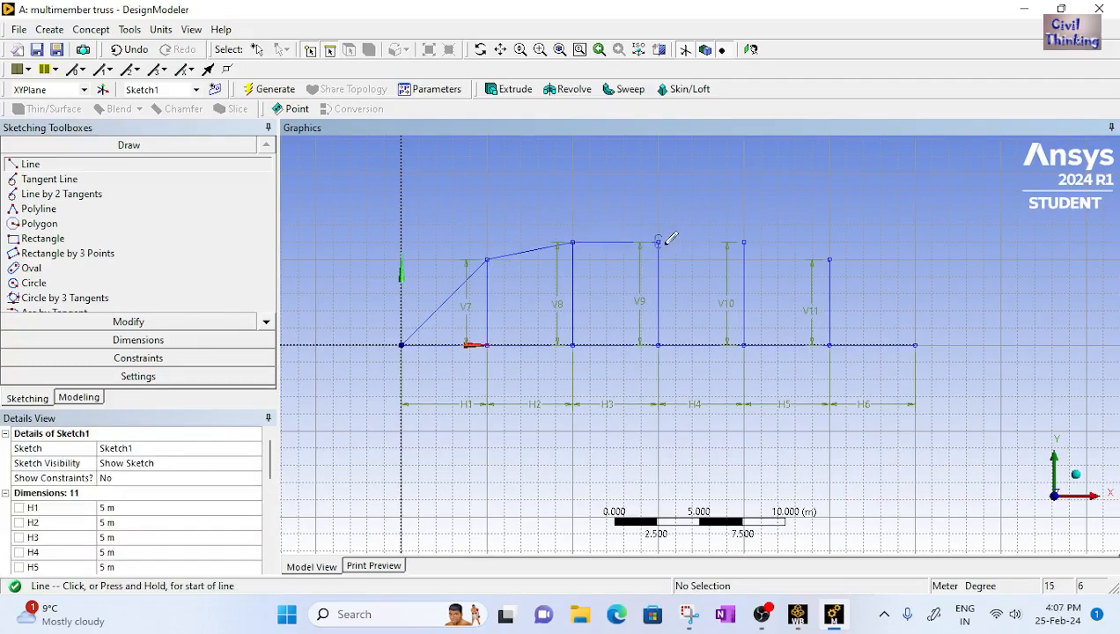
click(659, 240)
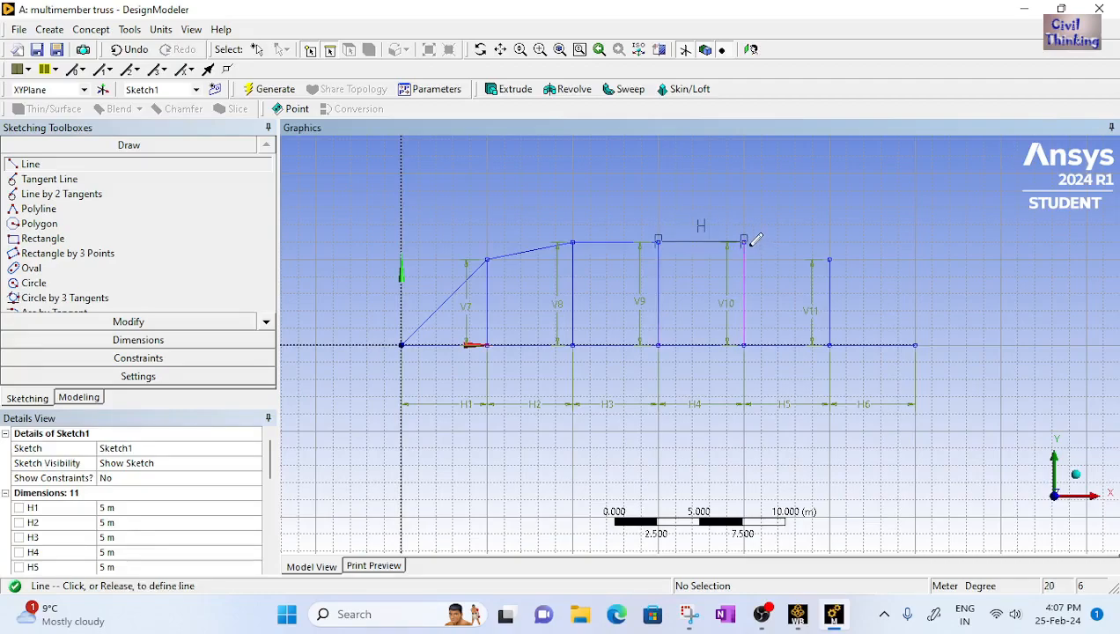
click(747, 238)
click(748, 240)
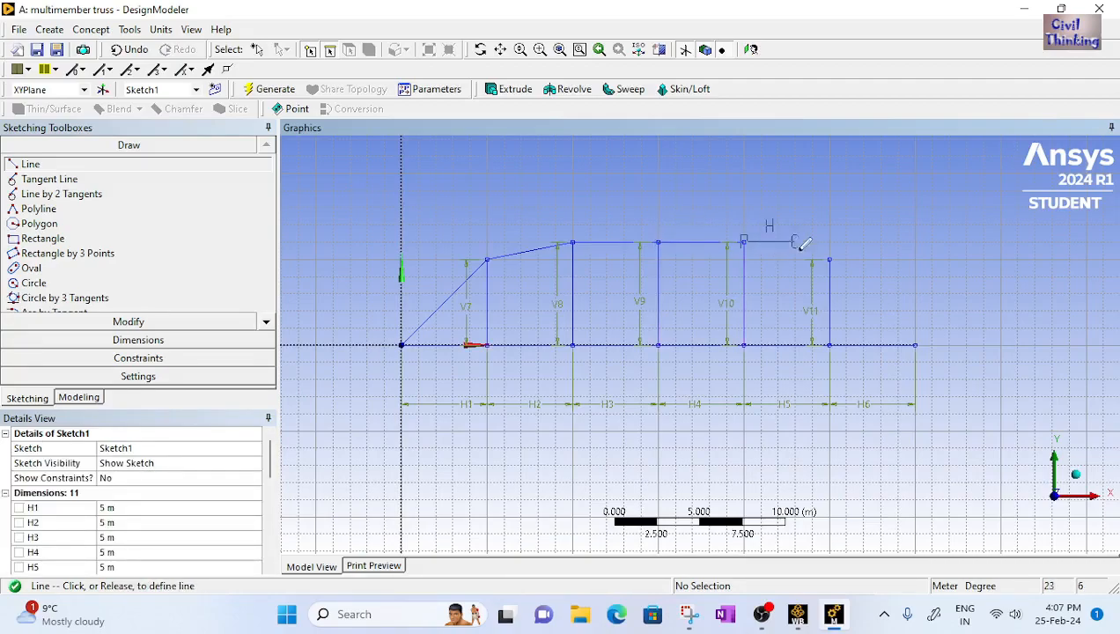
click(835, 254)
click(836, 254)
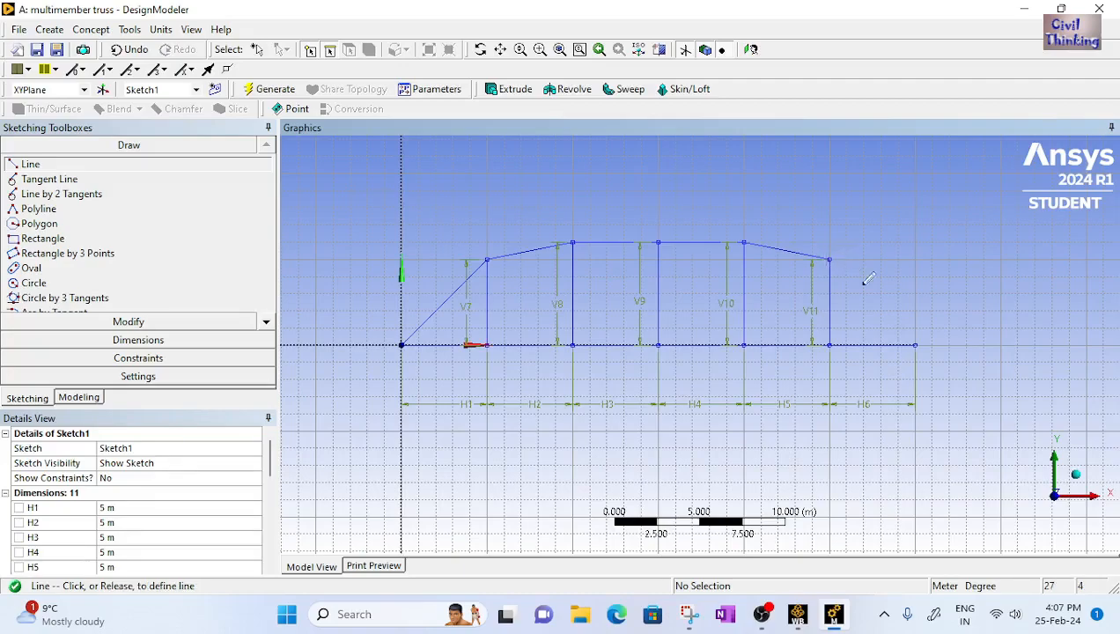
click(916, 343)
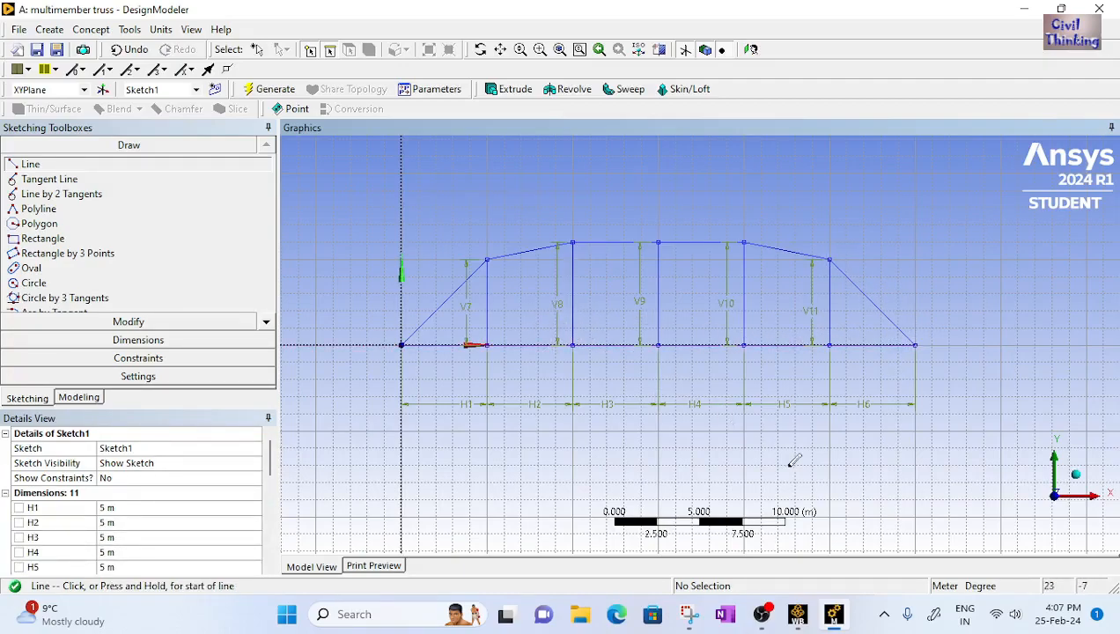
Draw the zigzag diagonals from the top of the first vertical, alternating bottom and top nodes, to the top of the fifth vertical
click(690, 614)
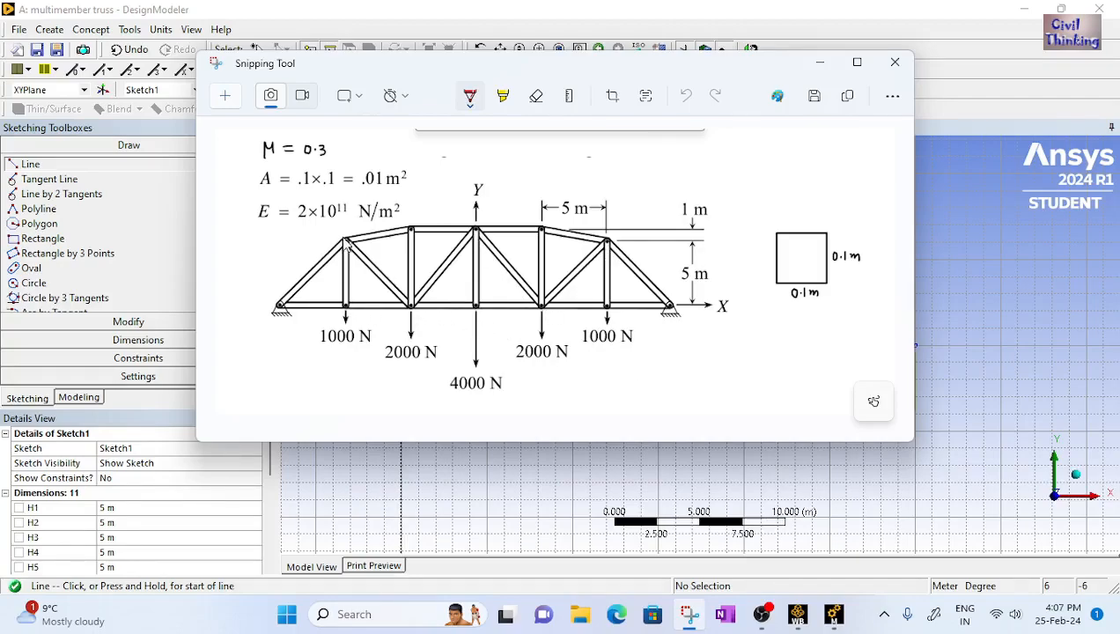
click(833, 614)
click(487, 260)
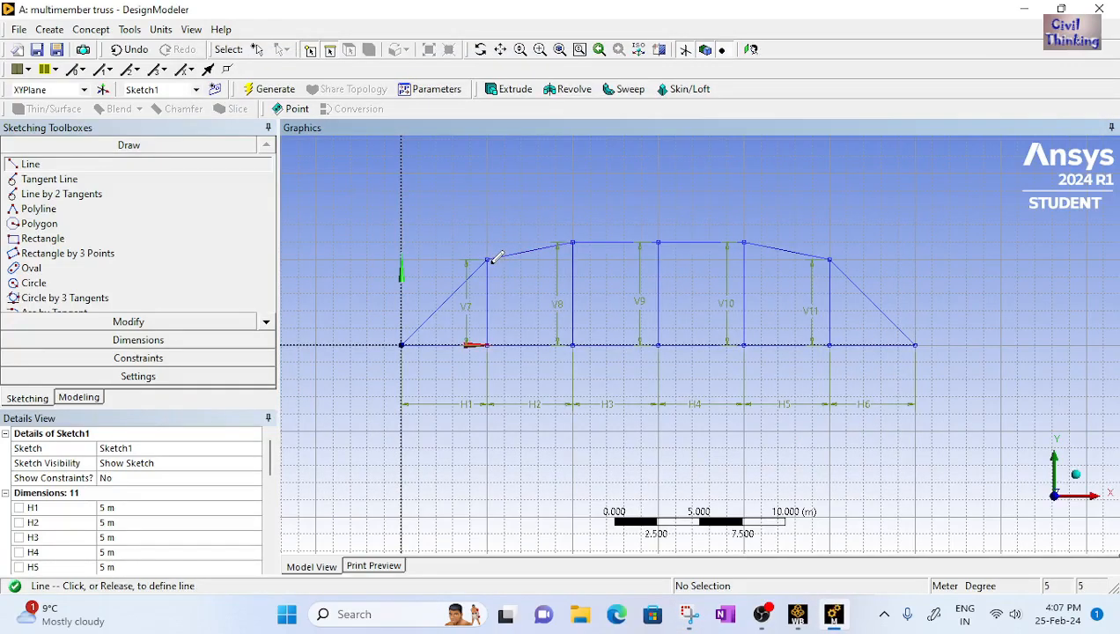
click(573, 343)
click(573, 343)
click(659, 242)
click(659, 241)
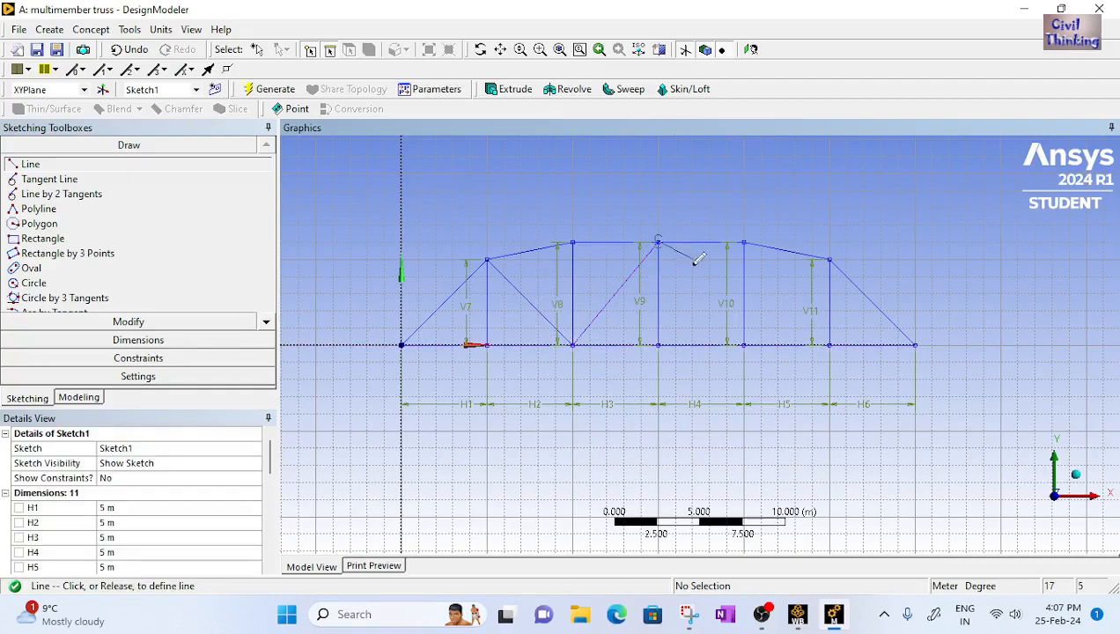
click(744, 343)
click(745, 344)
click(829, 259)
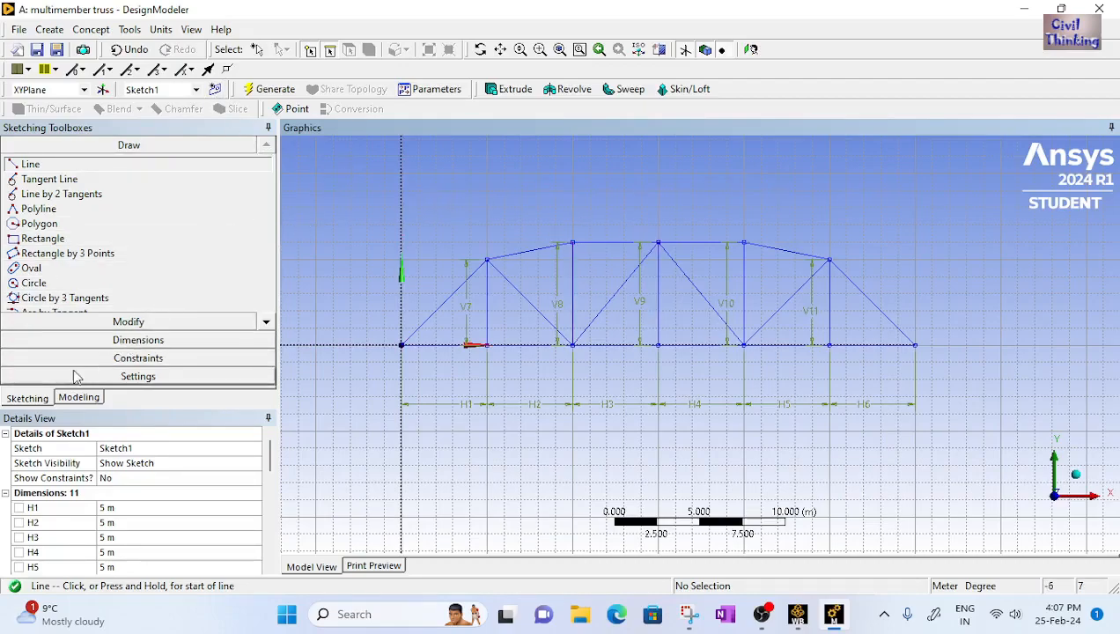
Create a line body from Sketch1 using Lines From Sketches and generate it
click(66, 397)
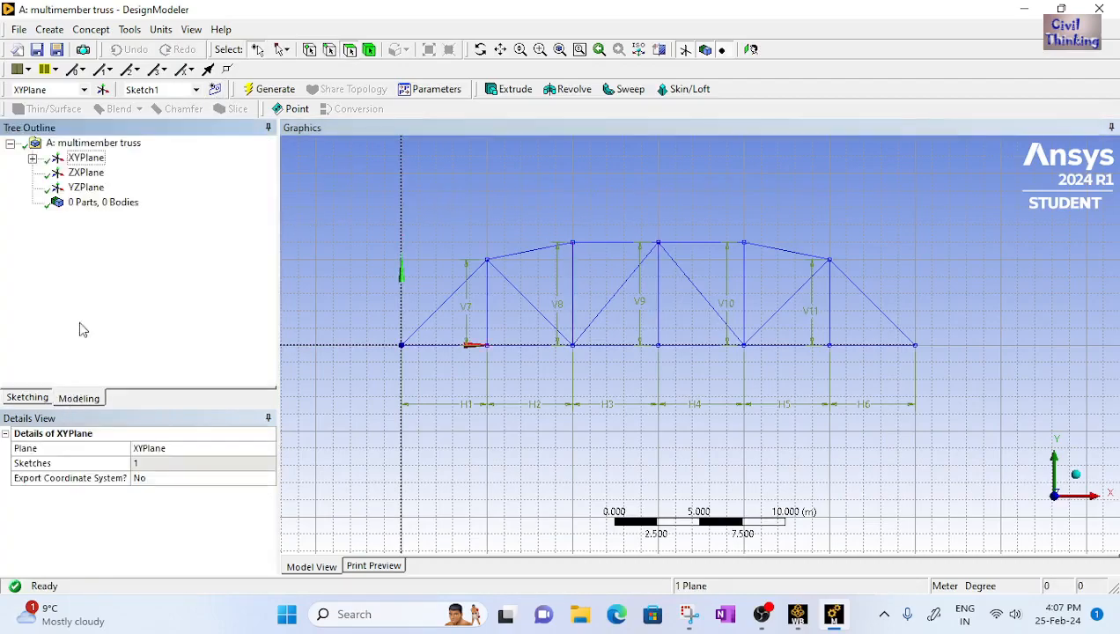
click(32, 160)
click(99, 173)
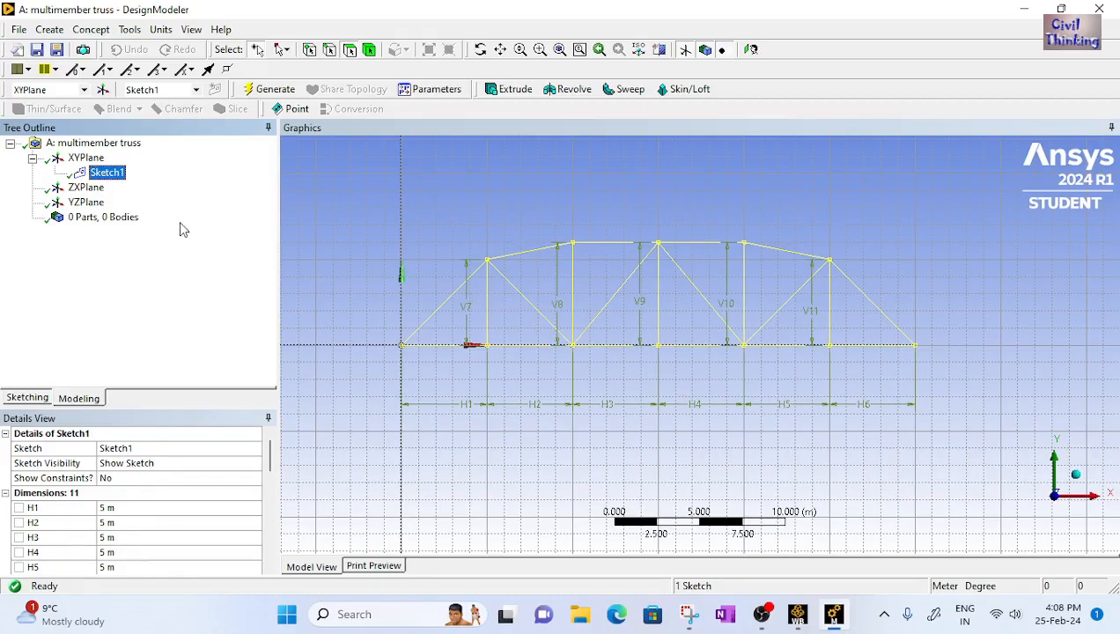
click(95, 32)
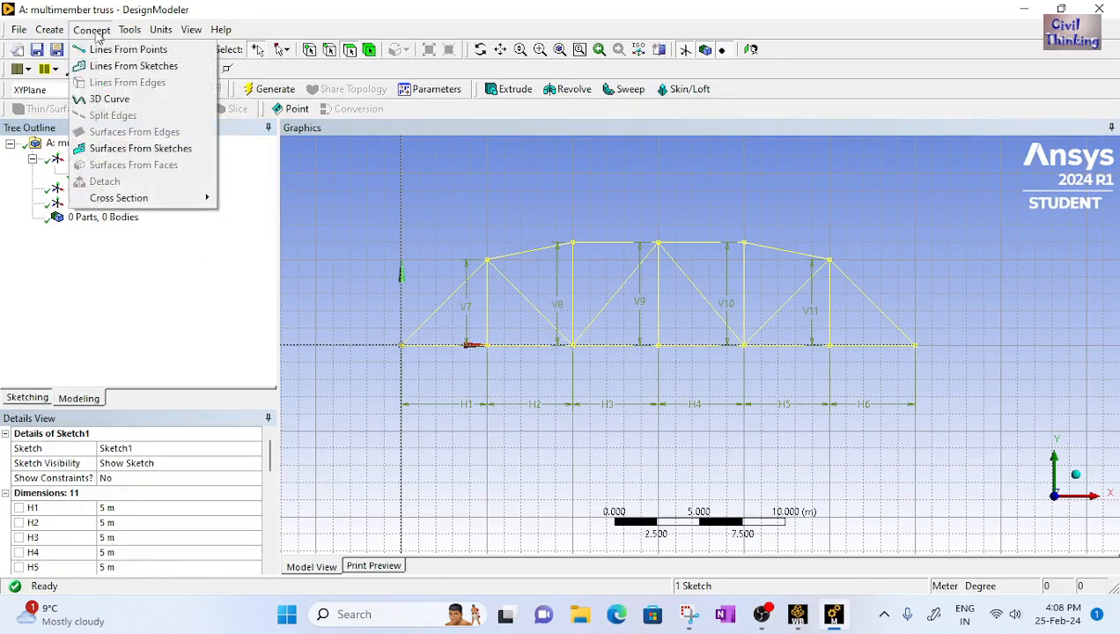
click(163, 67)
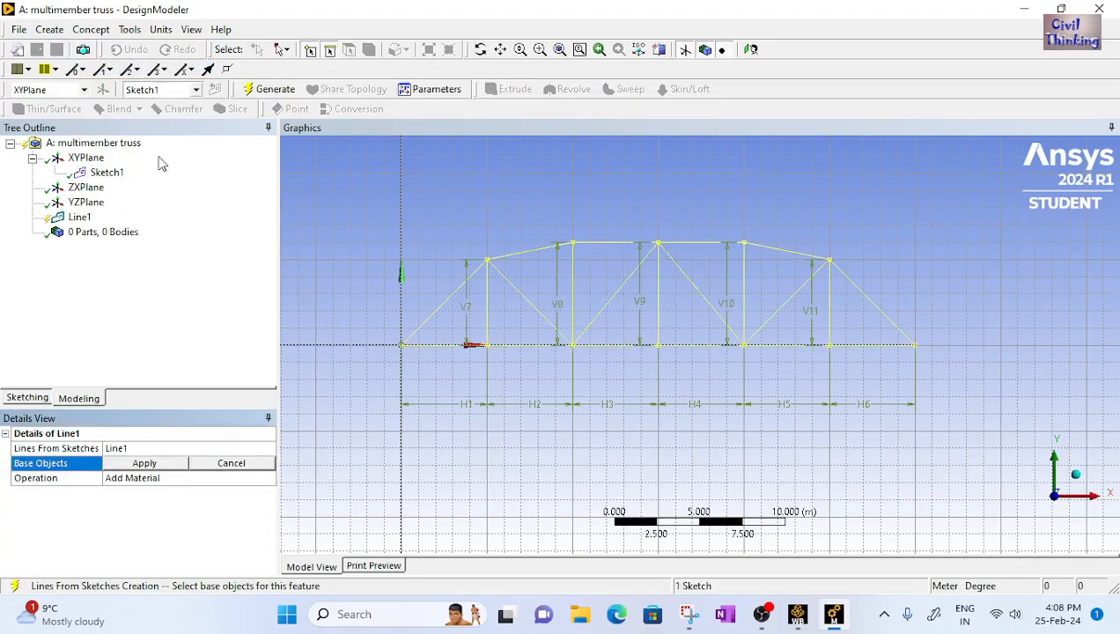
click(146, 464)
click(79, 217)
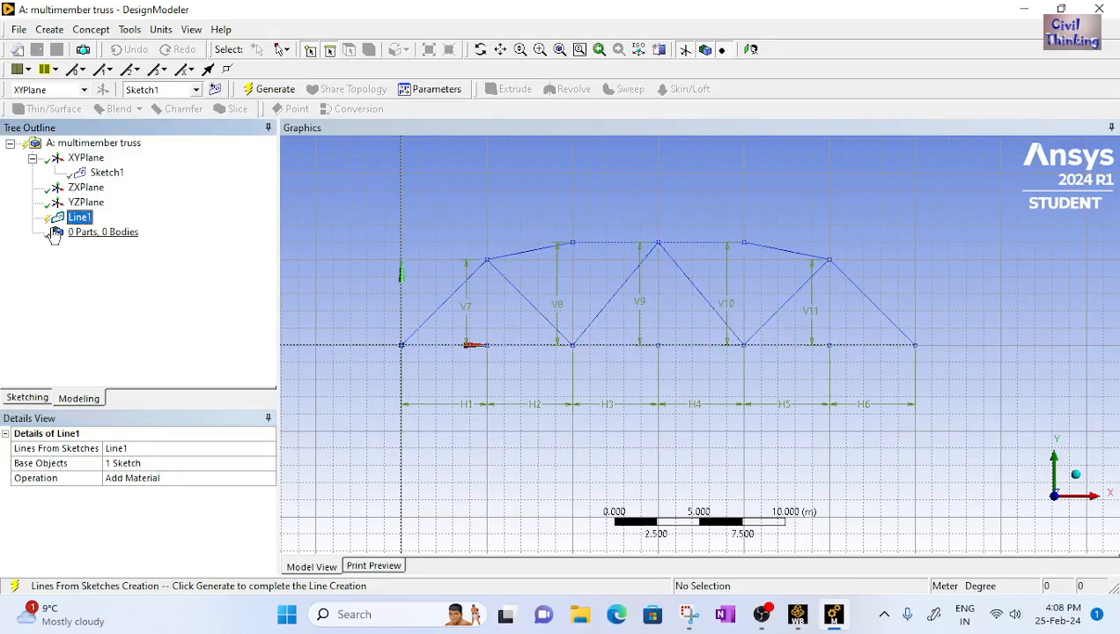
click(250, 89)
Add a Rectangular cross section for the line body
click(33, 234)
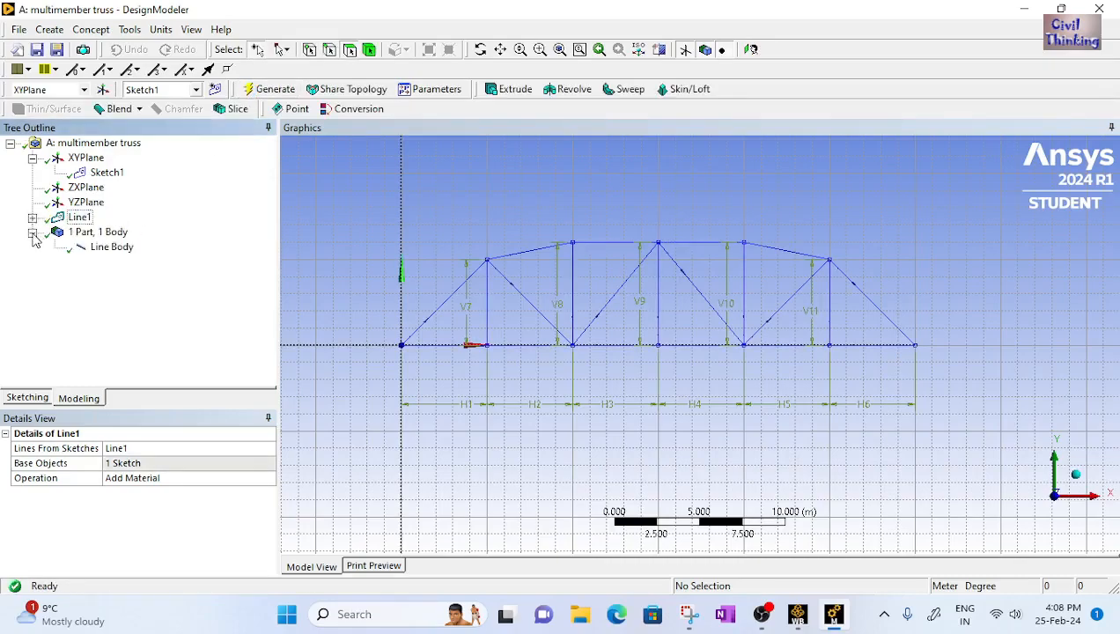
click(111, 249)
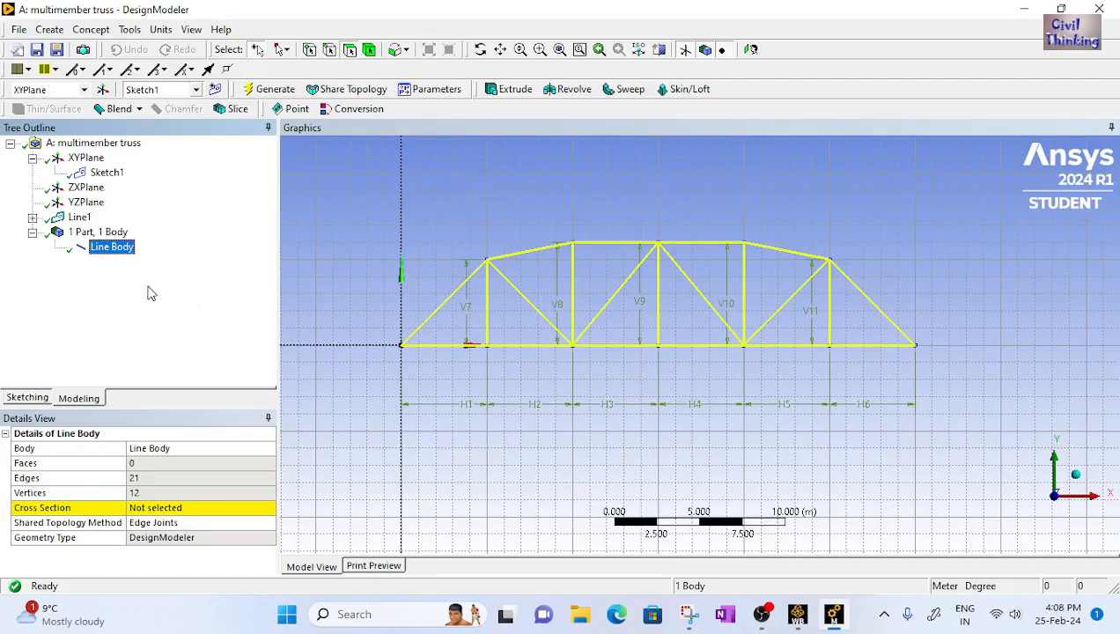
click(91, 30)
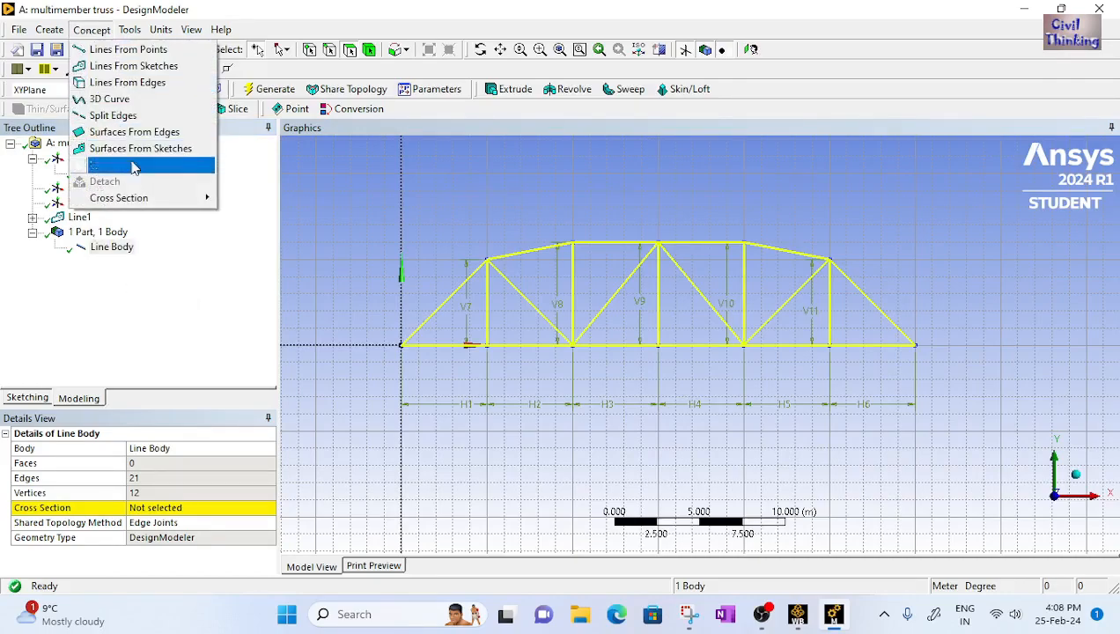
mouse_move(147, 198)
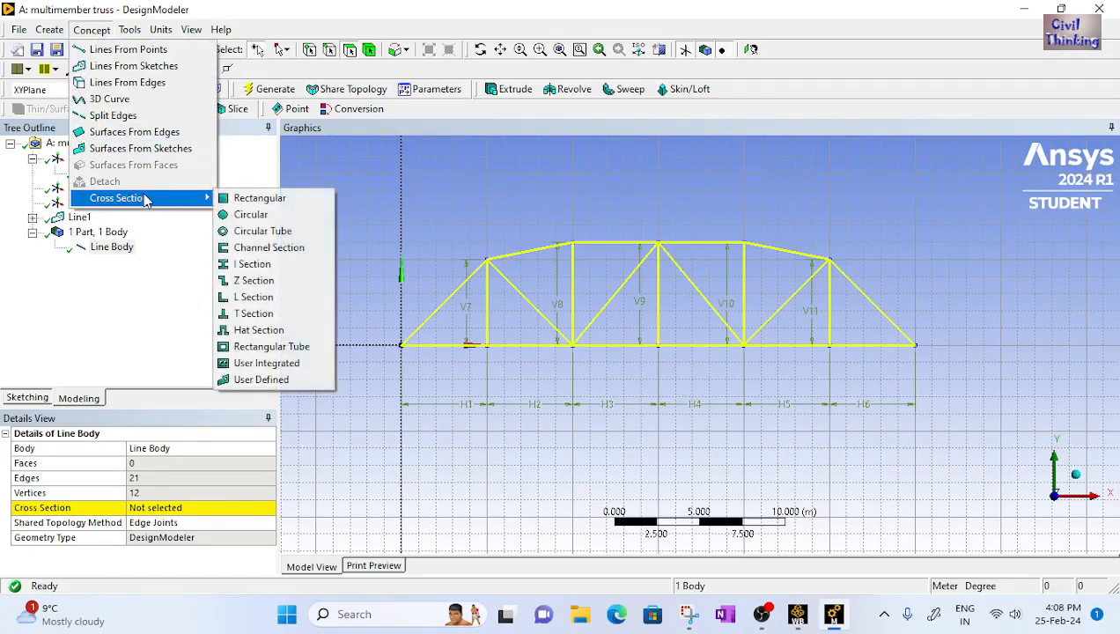
click(262, 202)
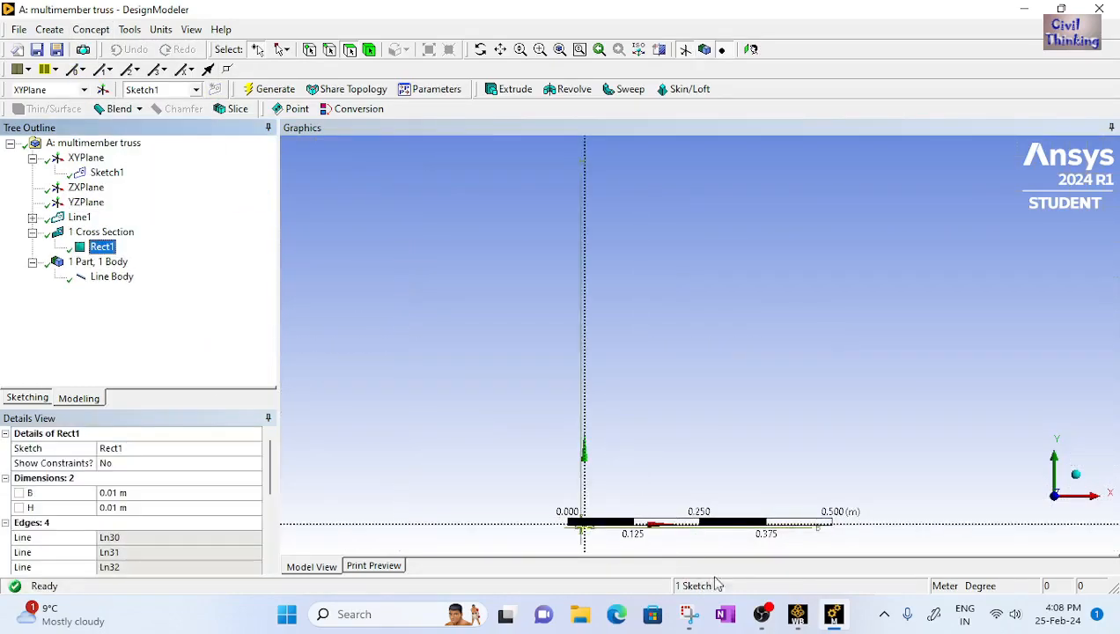
Set the rectangular cross section's width B and height H to 0.1 m each
click(689, 614)
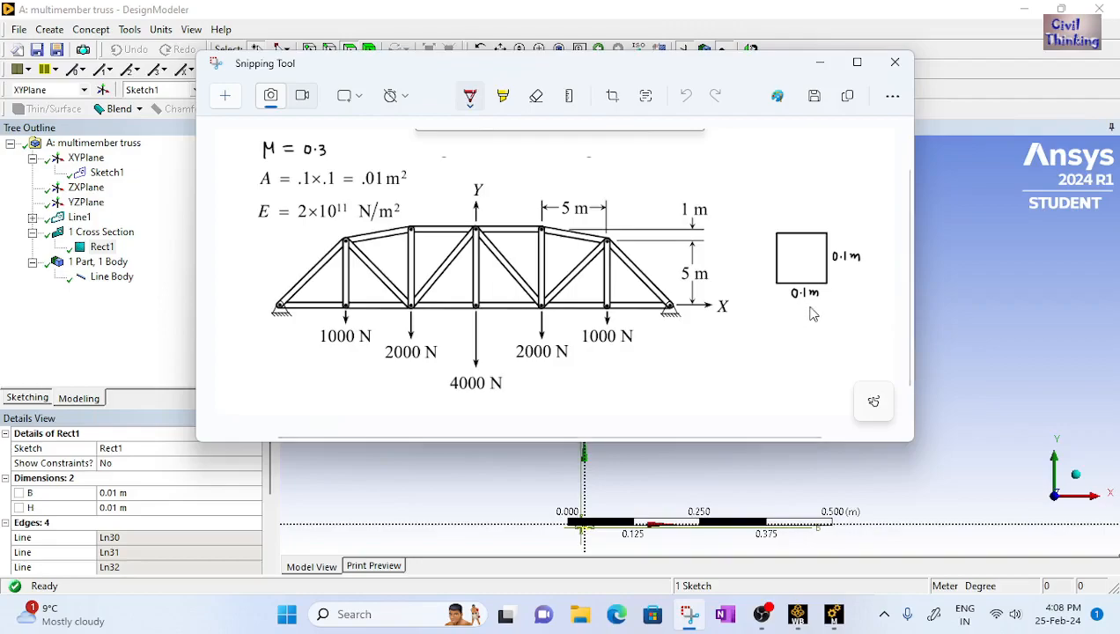
click(833, 614)
click(122, 492)
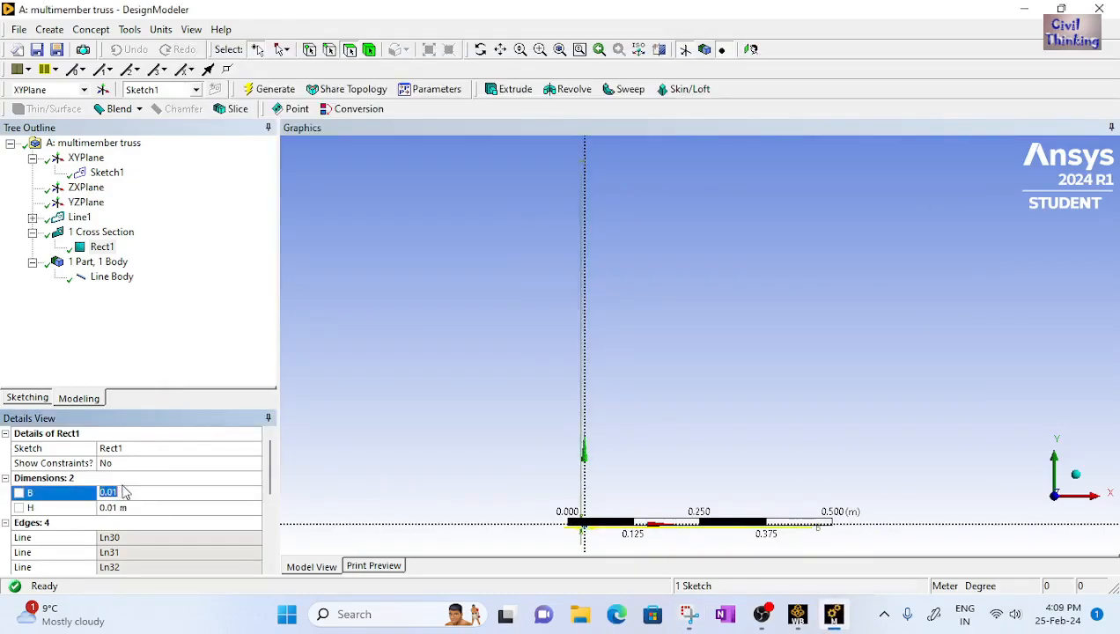
text(0)
text(.01)
key(Return)
click(123, 507)
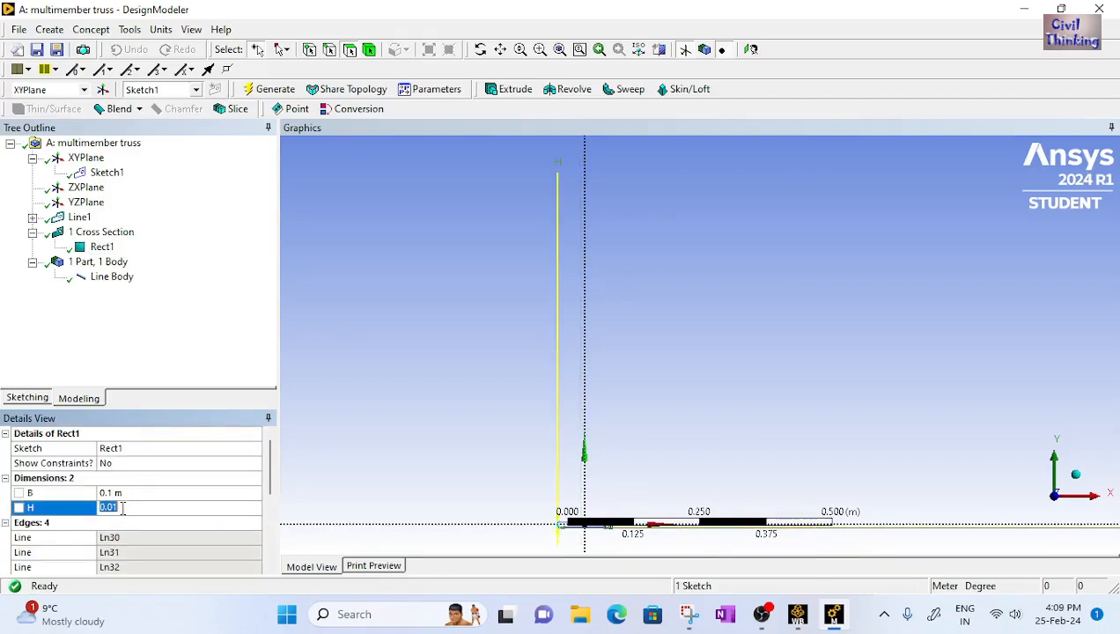
text(0)
key(Return)
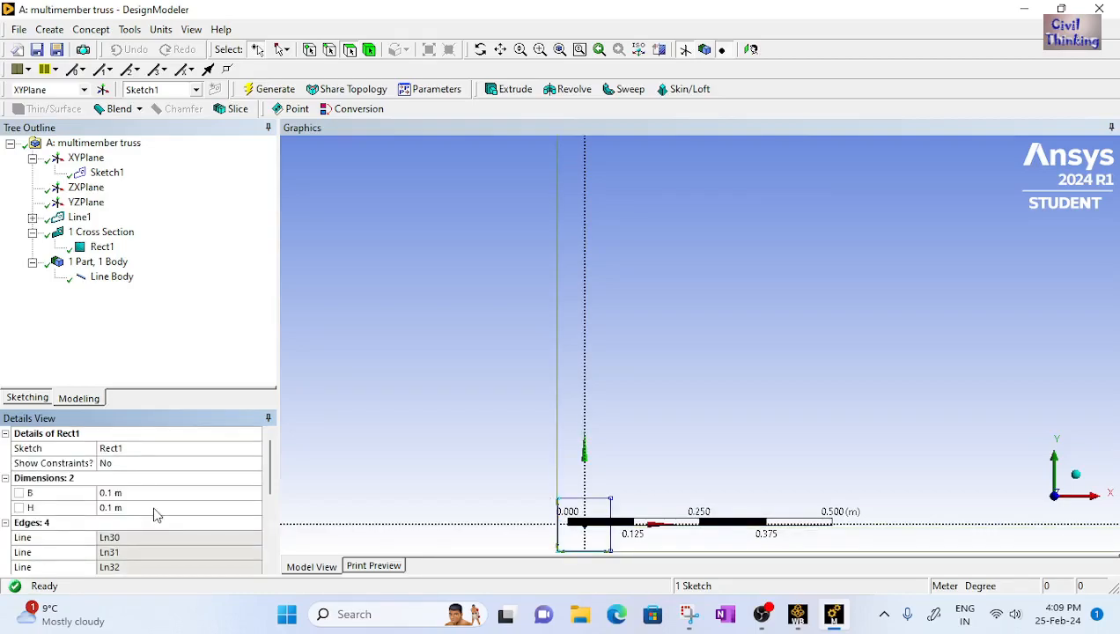
ctrl+middle_drag(582, 514, 636, 328)
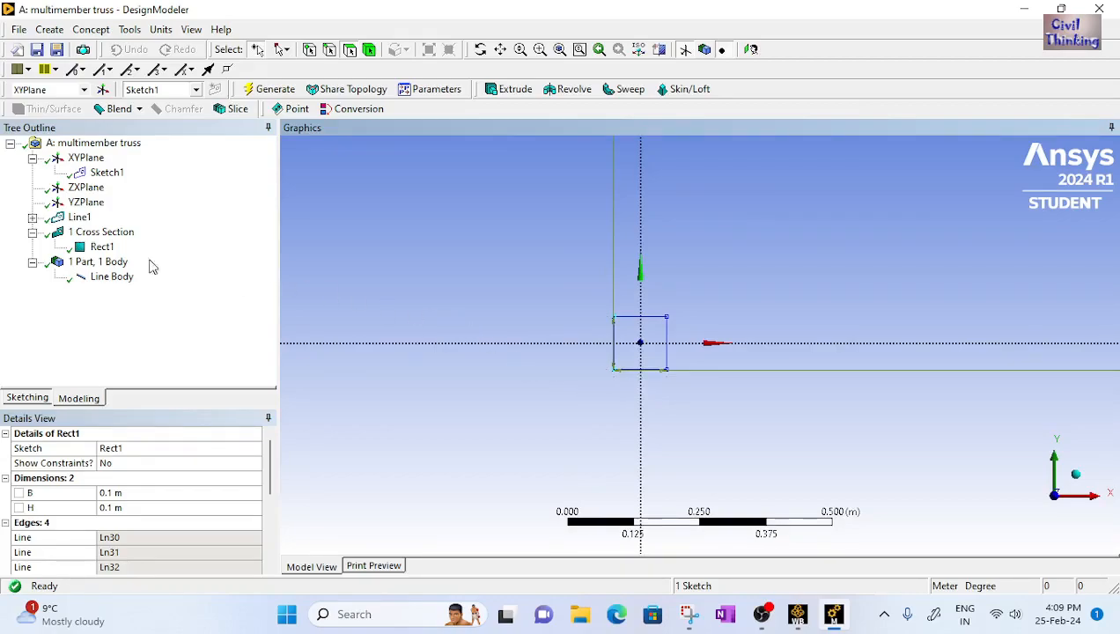
Assign the Rect1 cross section to the line body
click(111, 277)
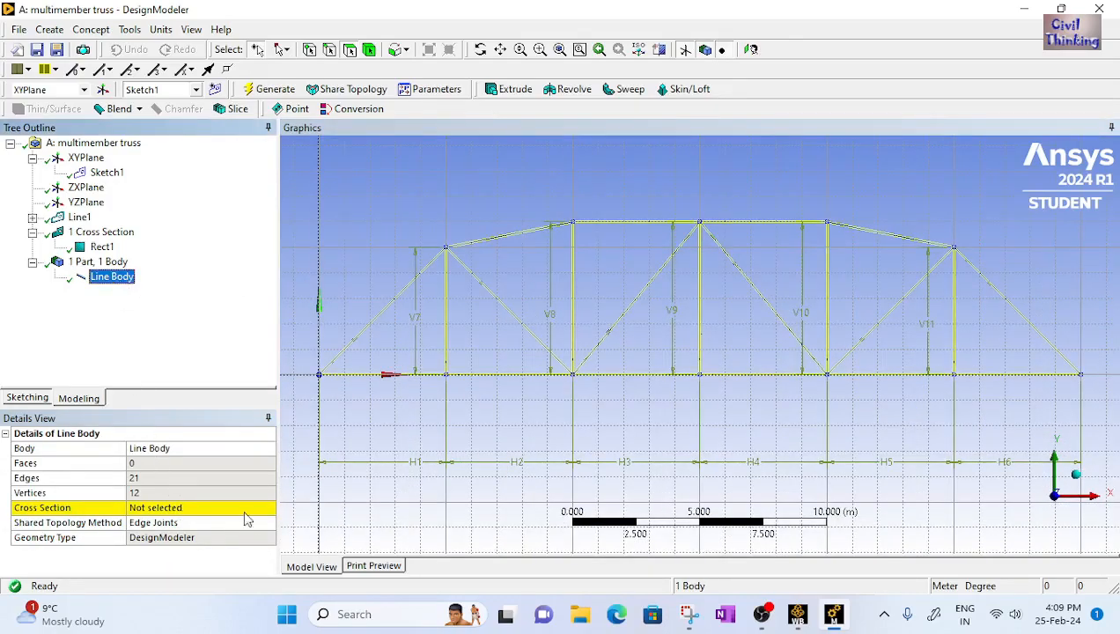
click(238, 508)
click(269, 509)
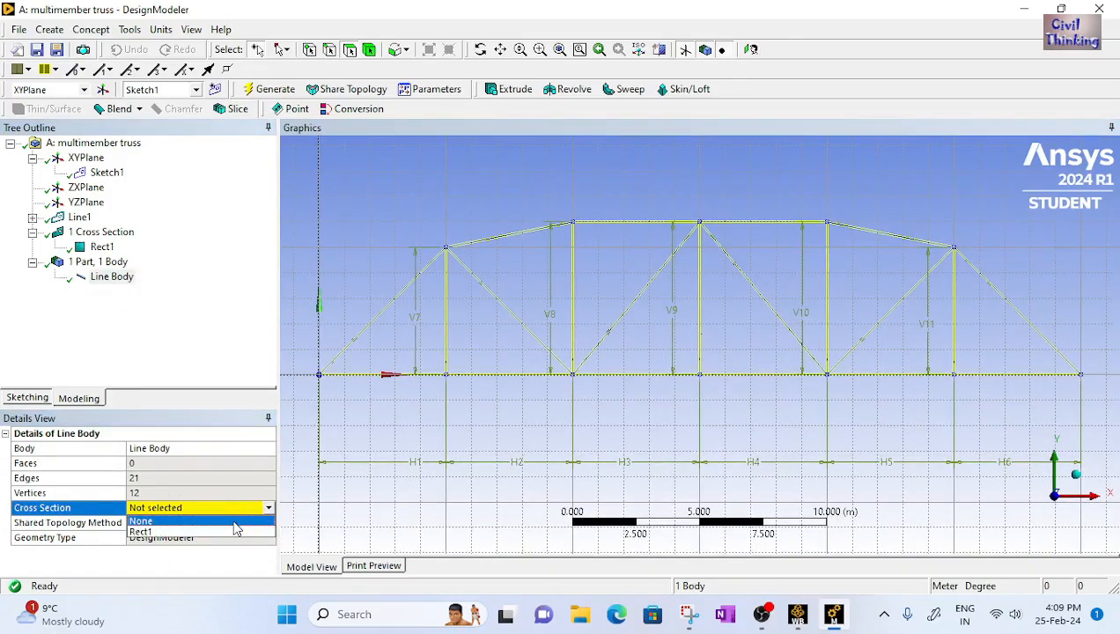
click(141, 531)
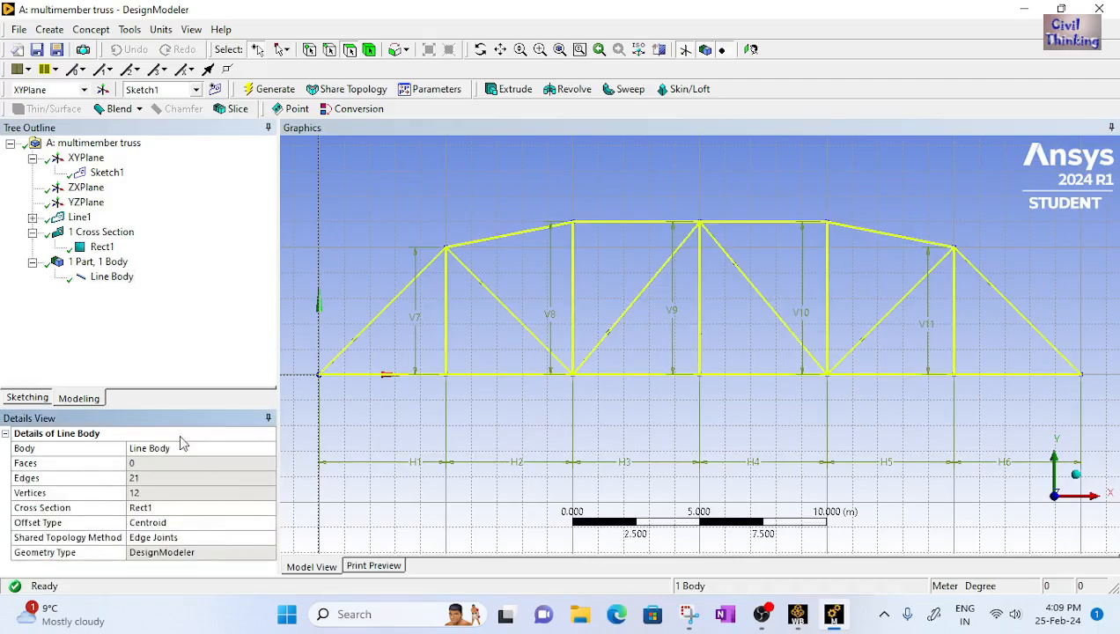
click(122, 277)
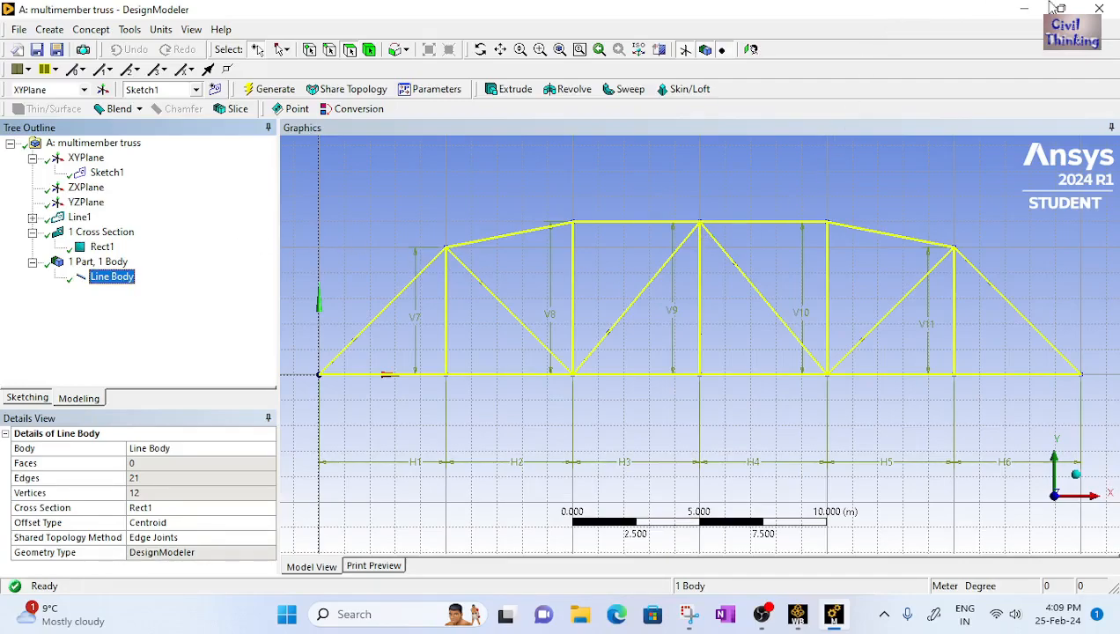
Close DesignModeler and open the project's Model cell in Mechanical
click(1099, 11)
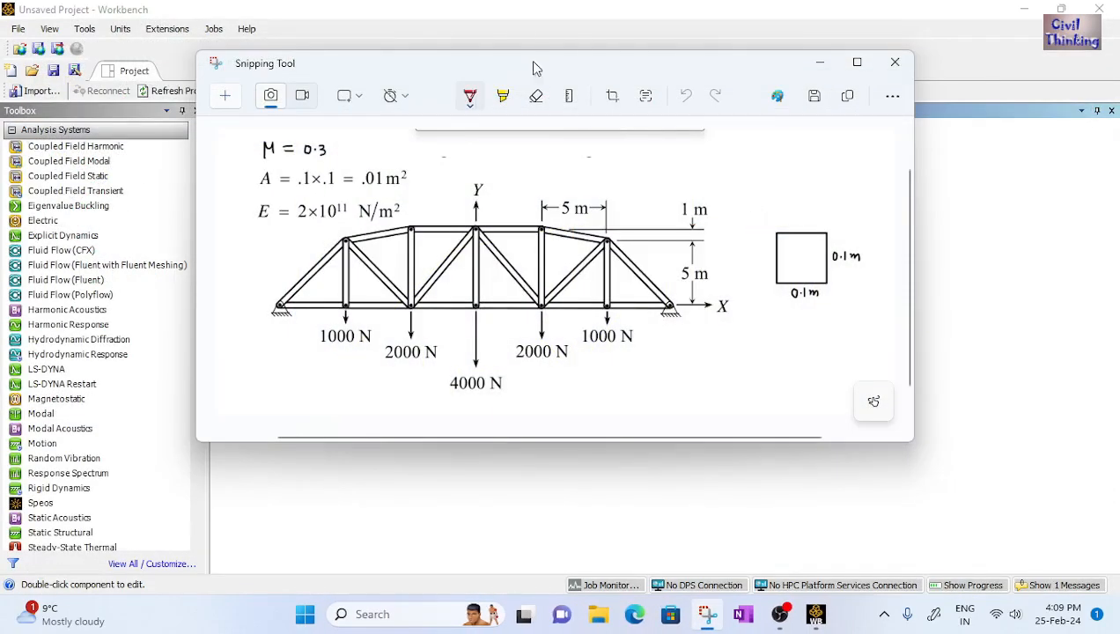
click(506, 22)
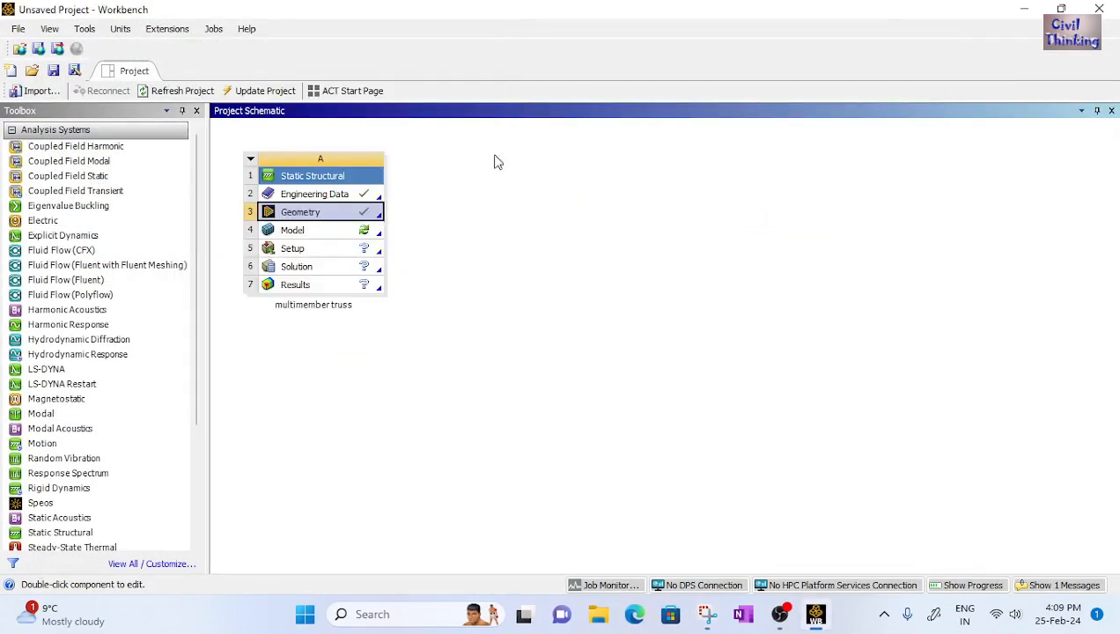
click(306, 233)
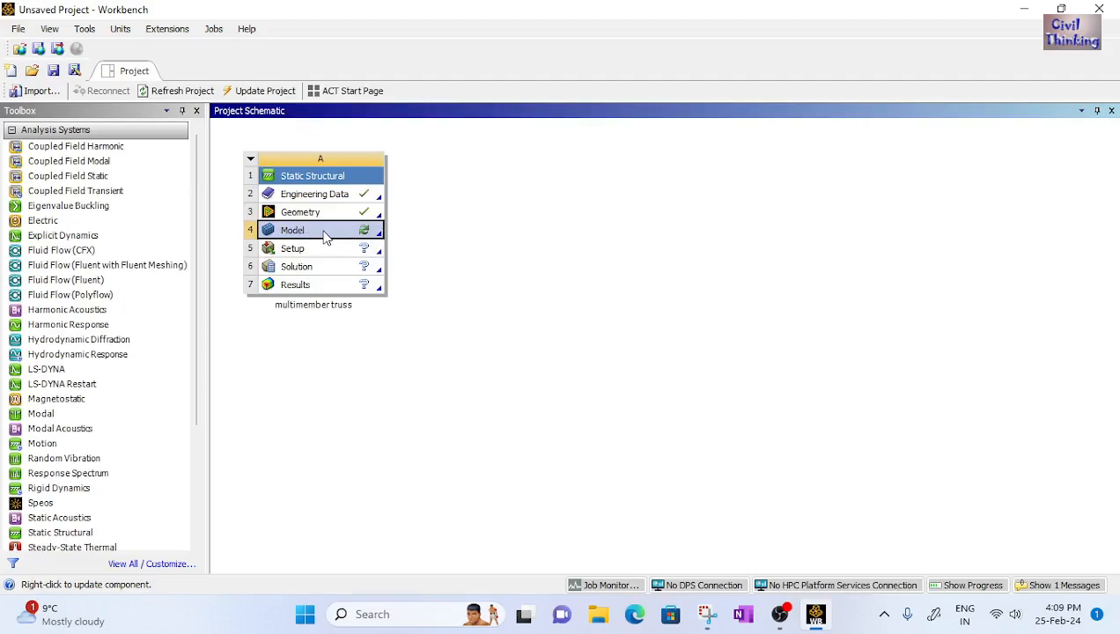
double_click(326, 236)
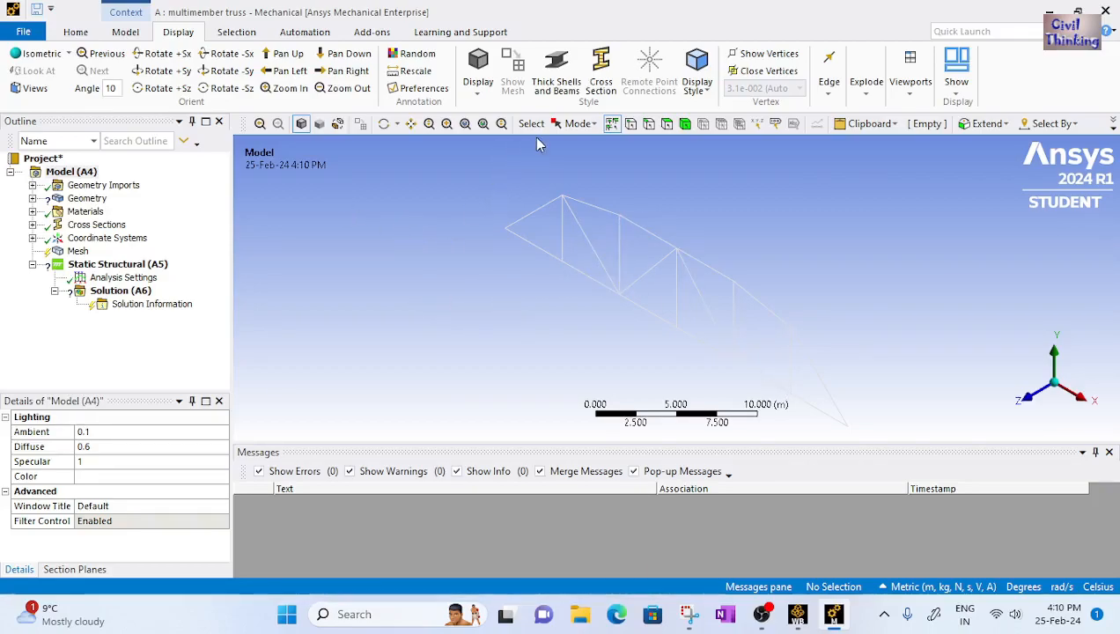
Display the beam cross sections in the graphics and inspect the truss
click(601, 77)
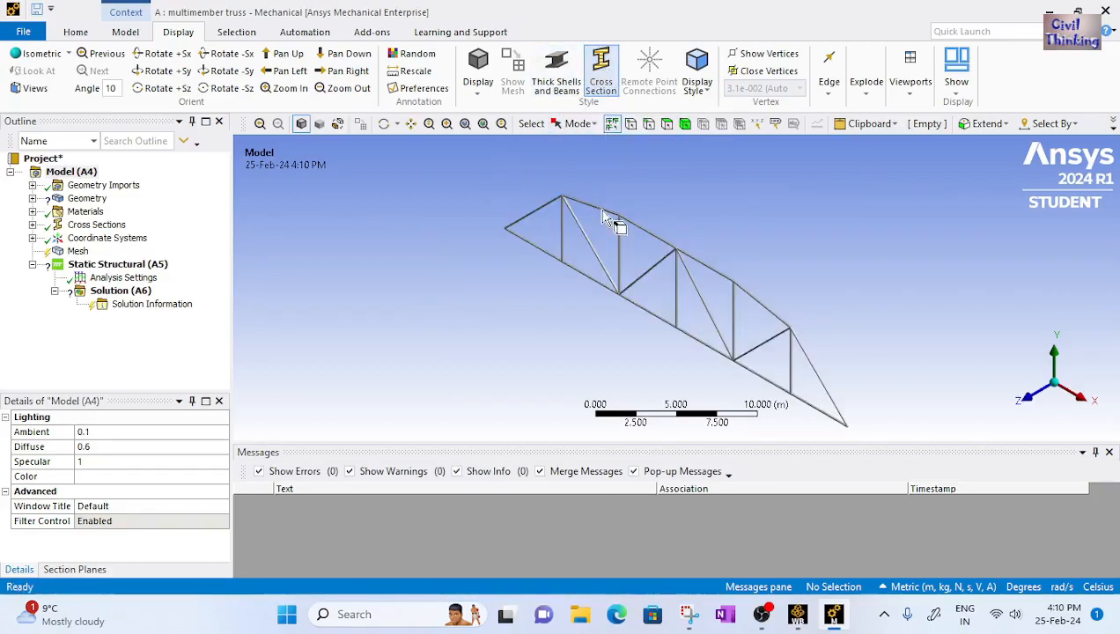
scroll(745, 357, up, 2)
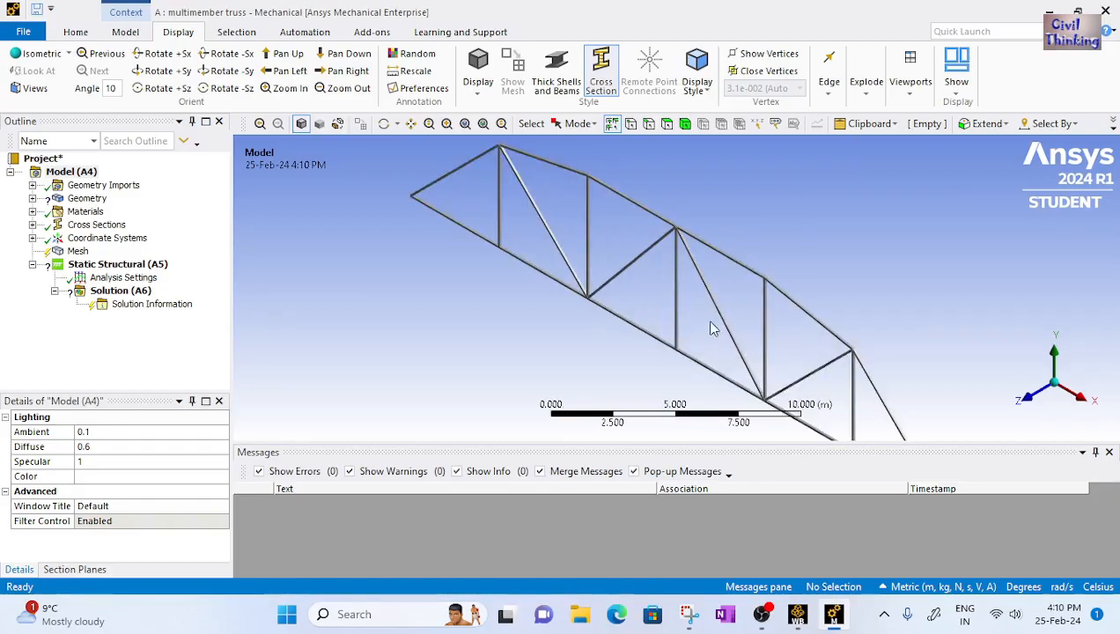
scroll(705, 320, up, 1)
scroll(685, 264, down, 3)
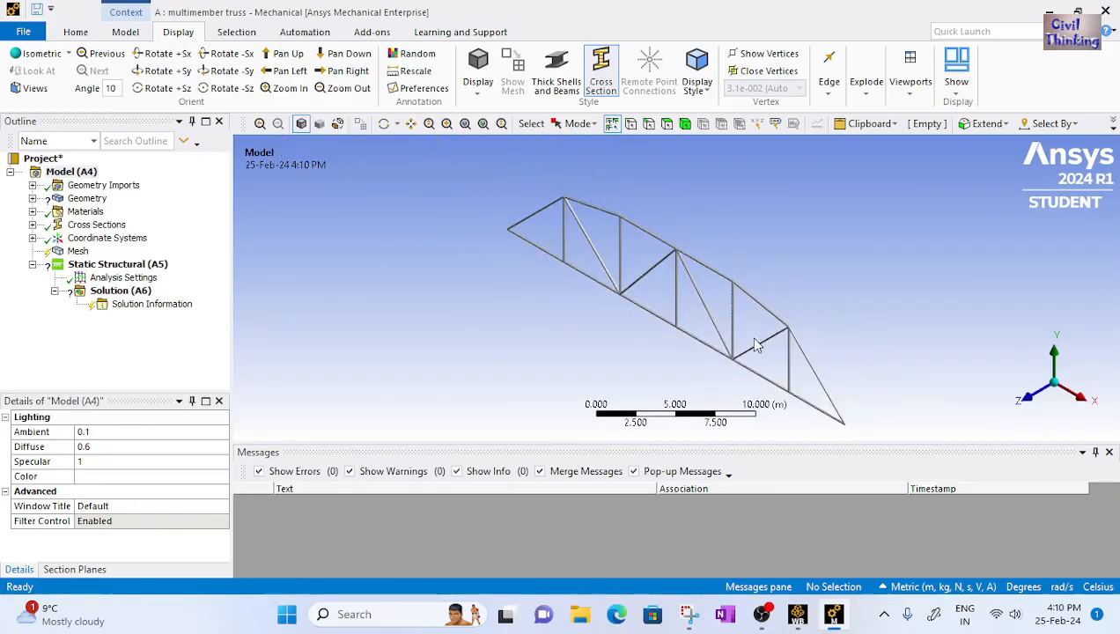
scroll(793, 370, up, 2)
scroll(555, 273, down, 2)
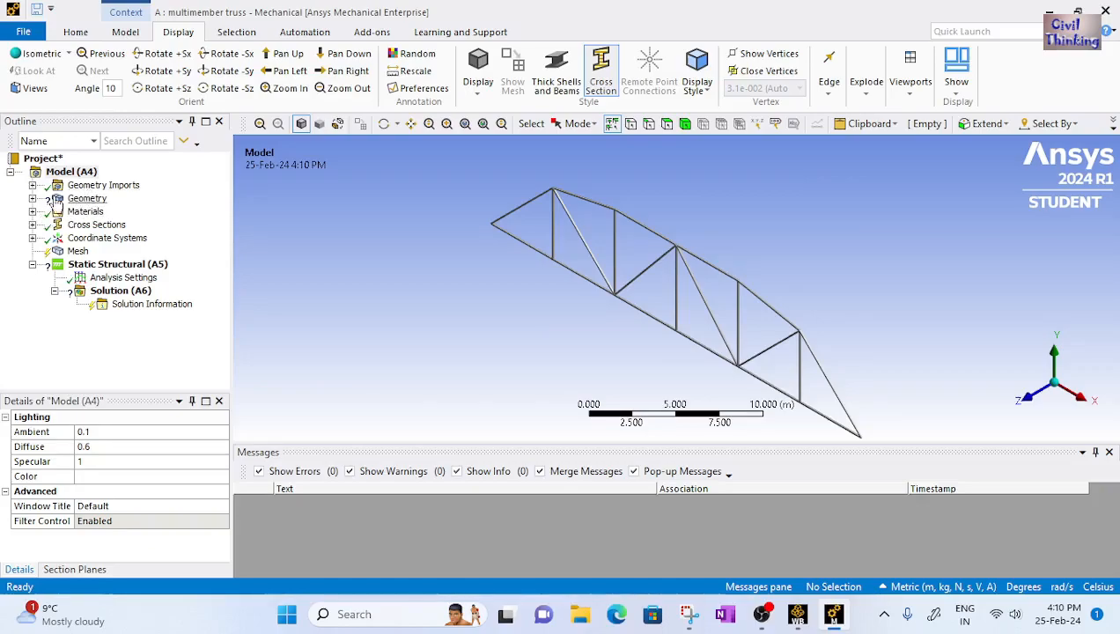
Select the line body under Geometry and open its material assignment options
click(32, 199)
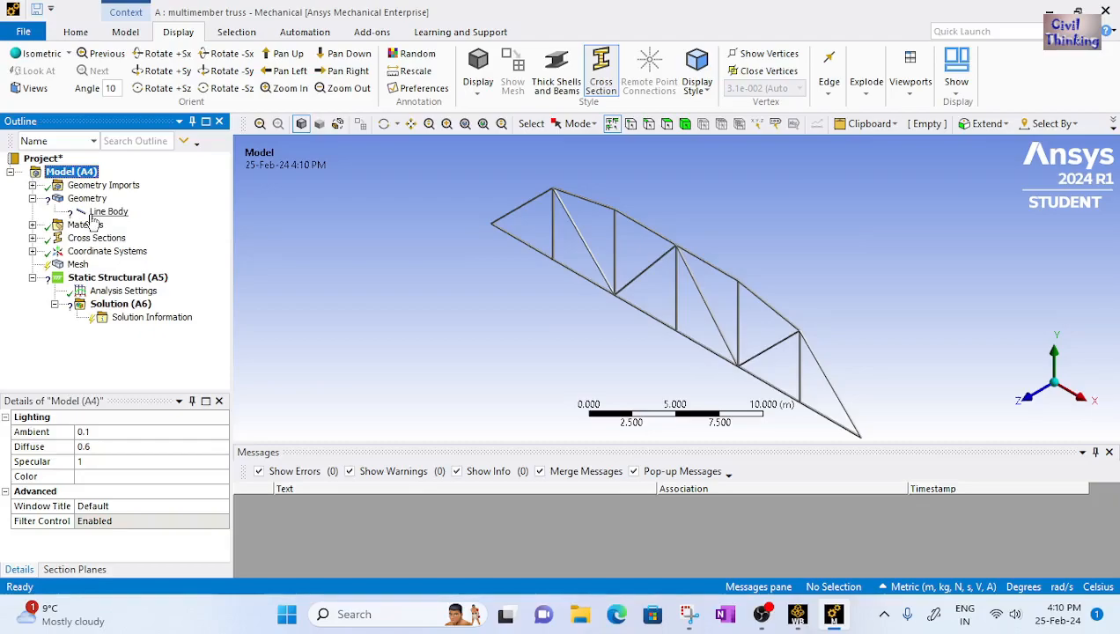
click(98, 214)
scroll(152, 451, down, 3)
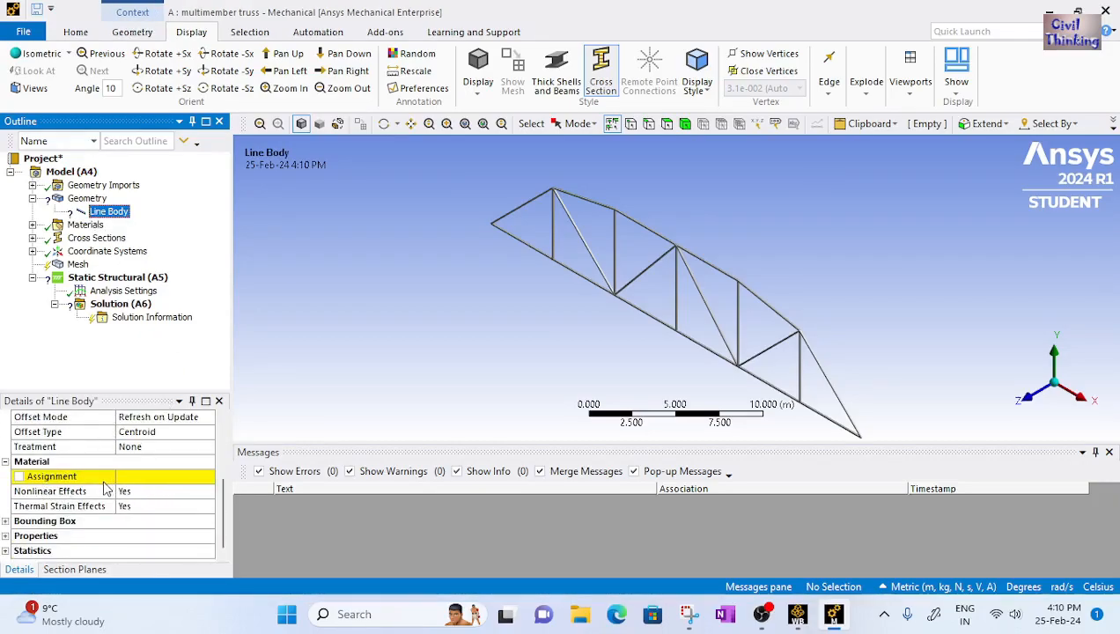
click(170, 476)
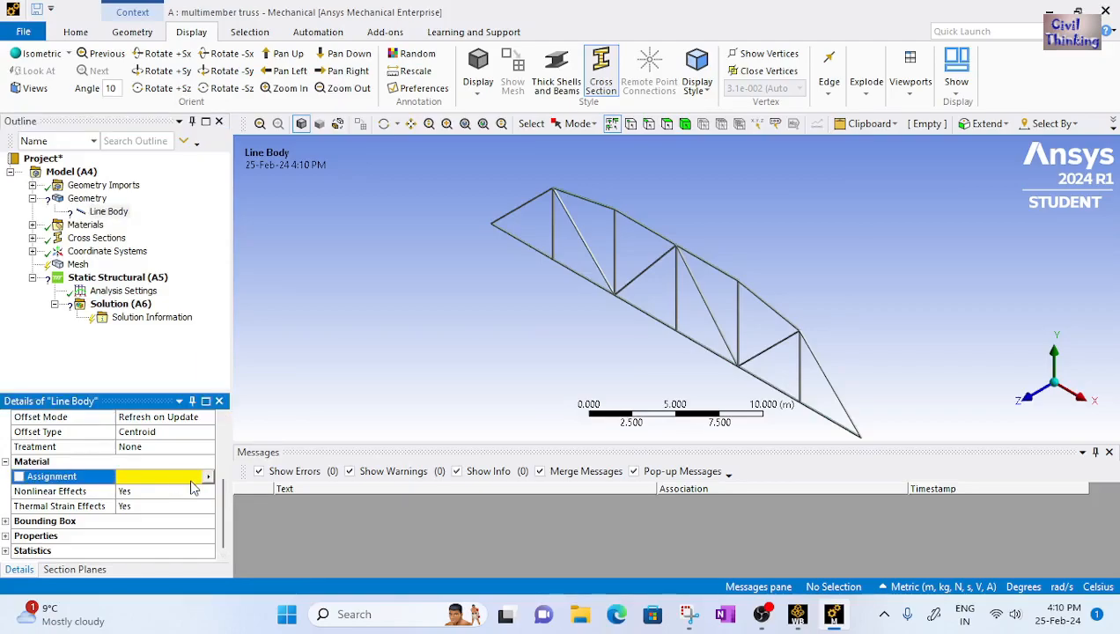
click(208, 477)
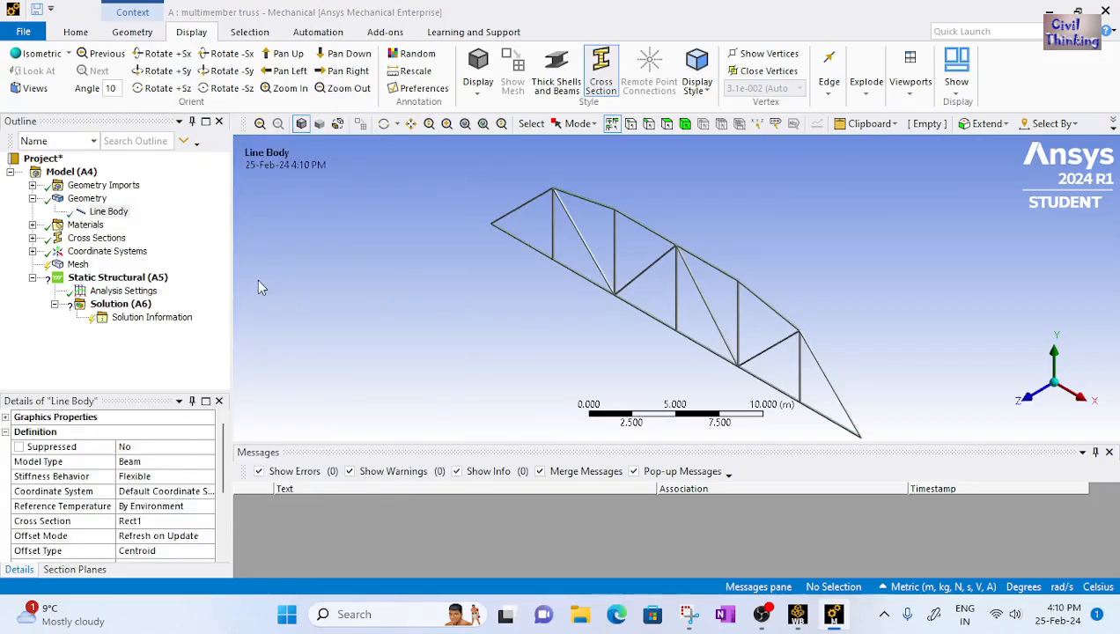
Generate the mesh for the truss
click(77, 265)
right_click(76, 266)
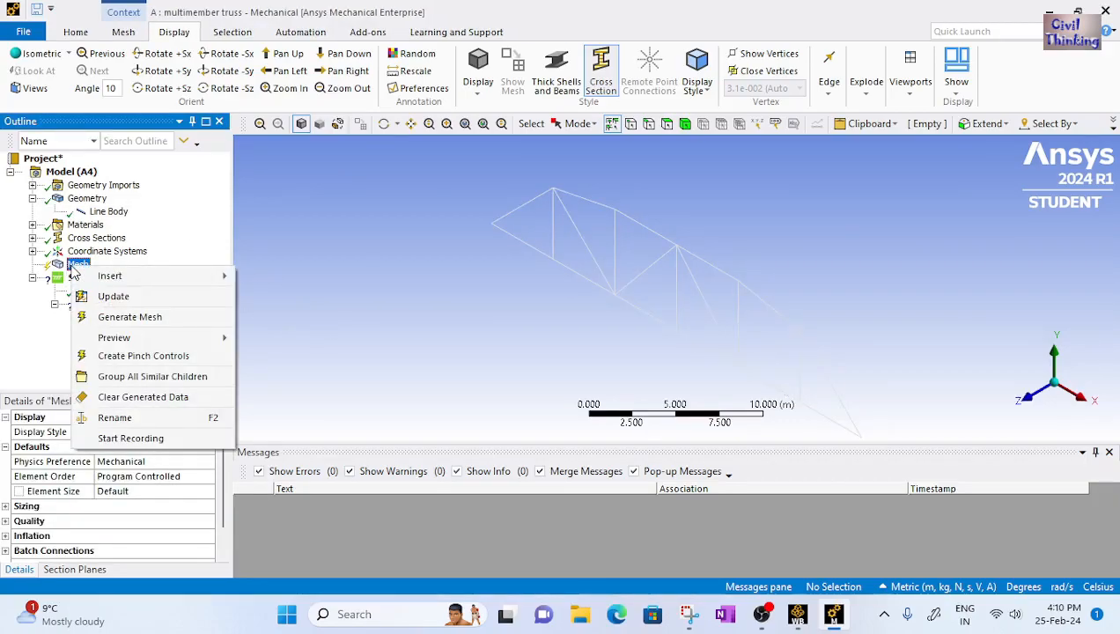
click(129, 317)
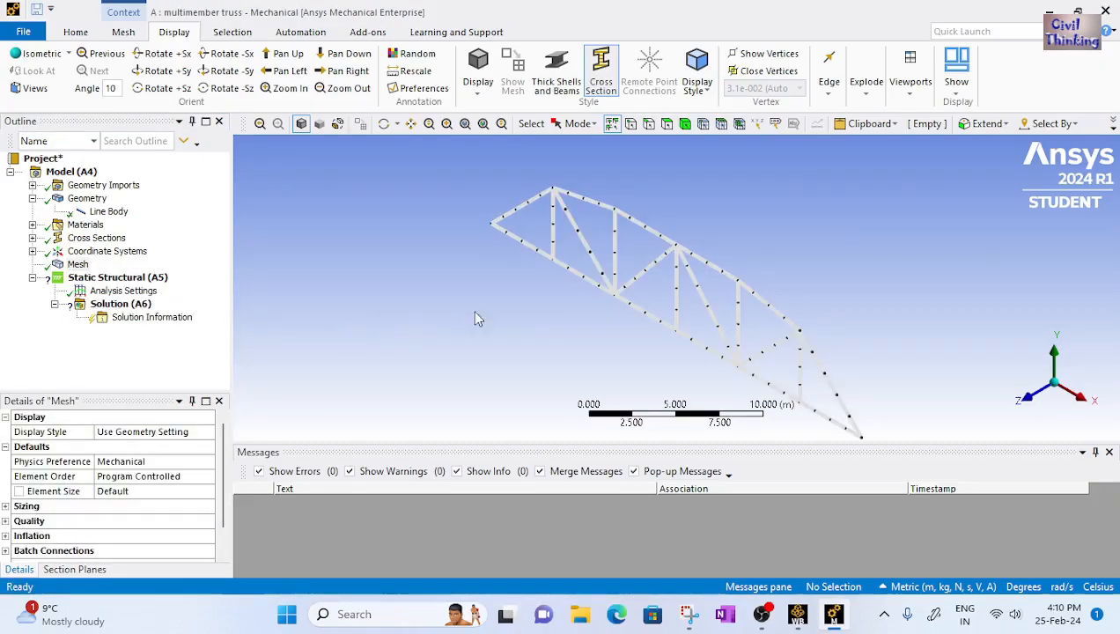
Toggle the thick beam display and inspect the meshed truss members up close
click(556, 70)
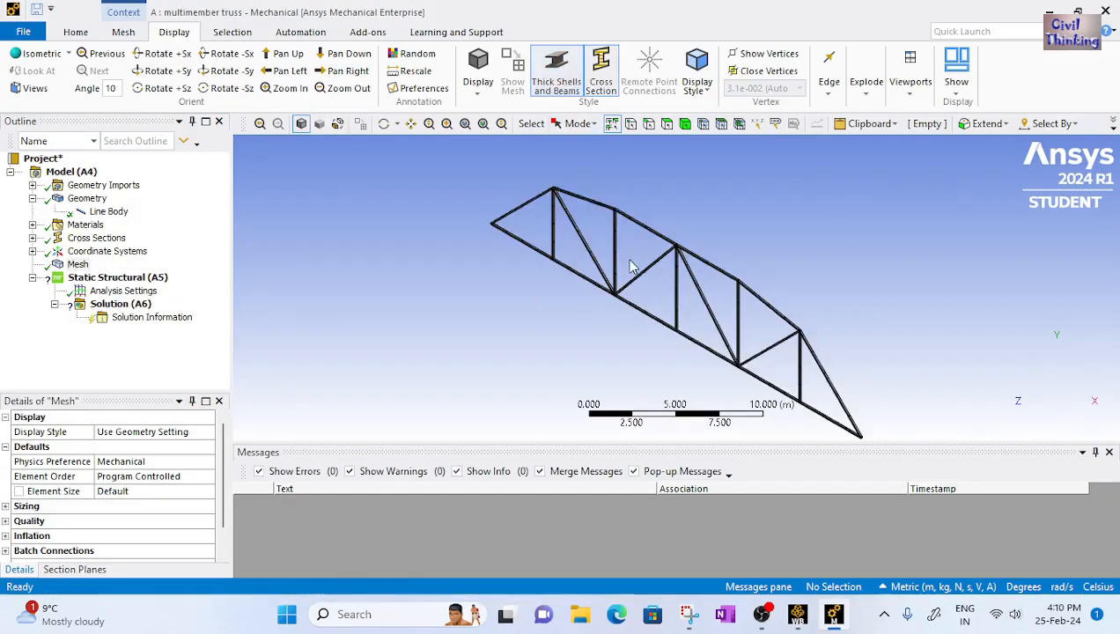
scroll(632, 260, up, 3)
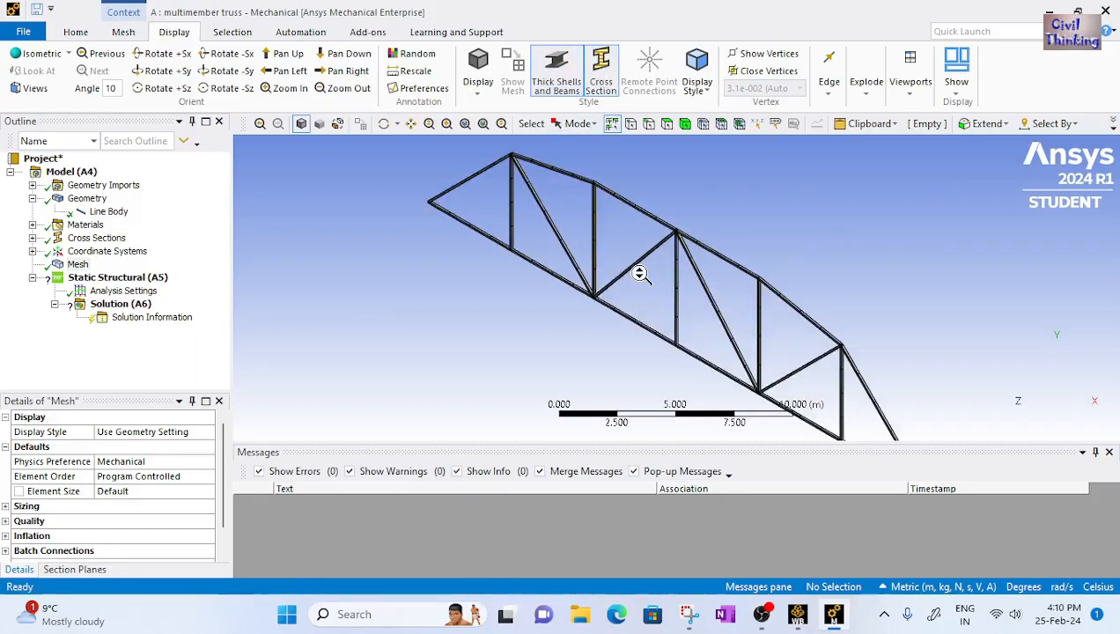
scroll(668, 307, up, 4)
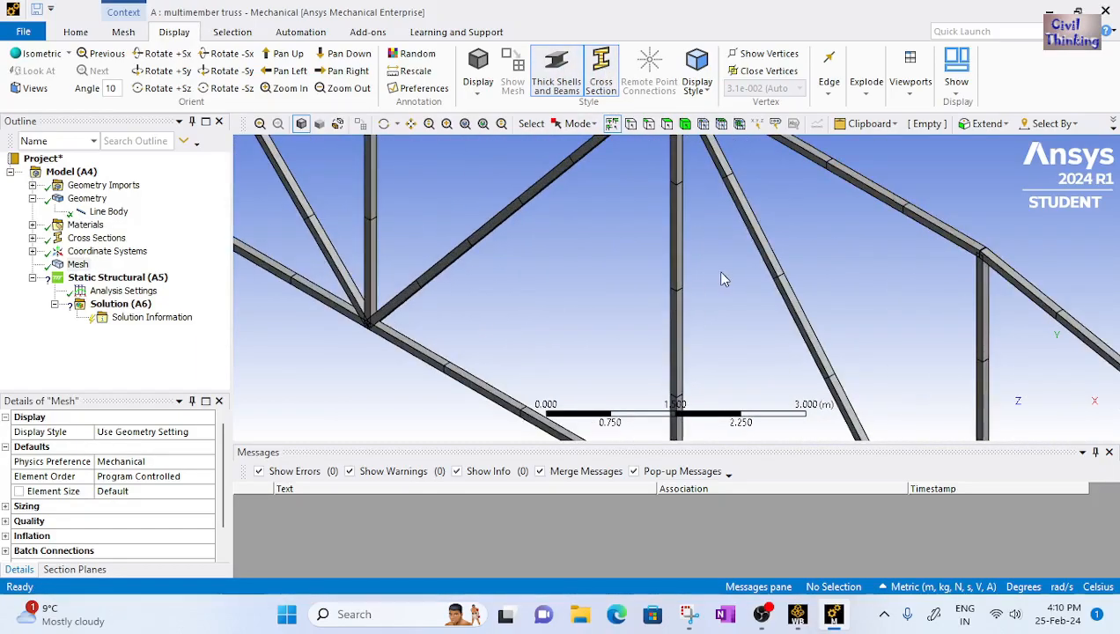
scroll(621, 249, down, 3)
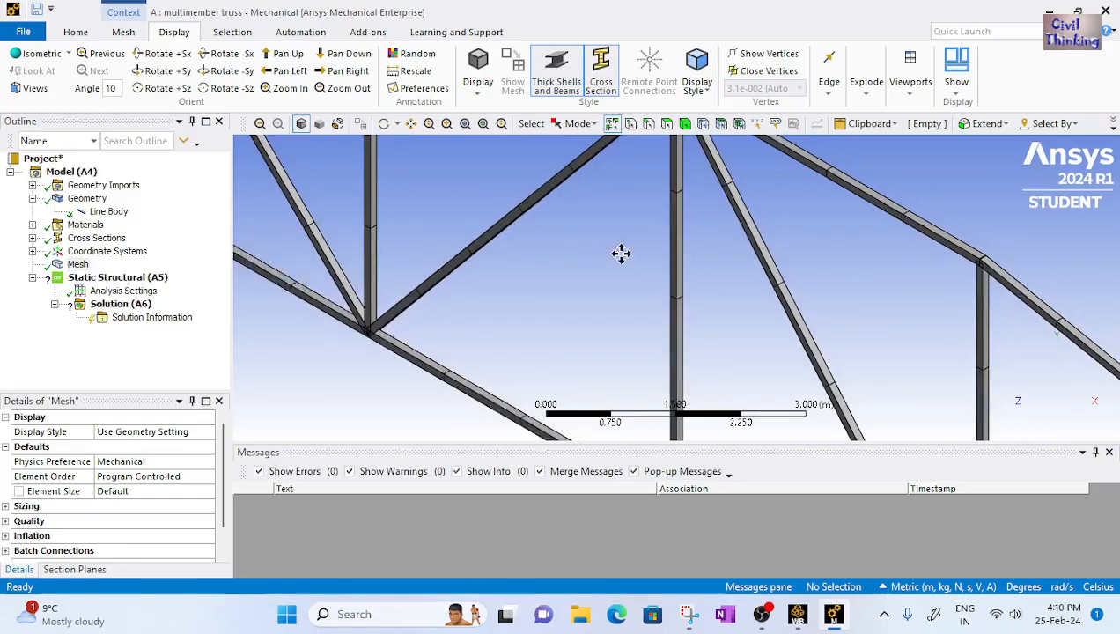
scroll(784, 422, up, 3)
ctrl+middle_drag(653, 230, 841, 377)
scroll(793, 359, up, 1)
ctrl+middle_drag(652, 323, 716, 303)
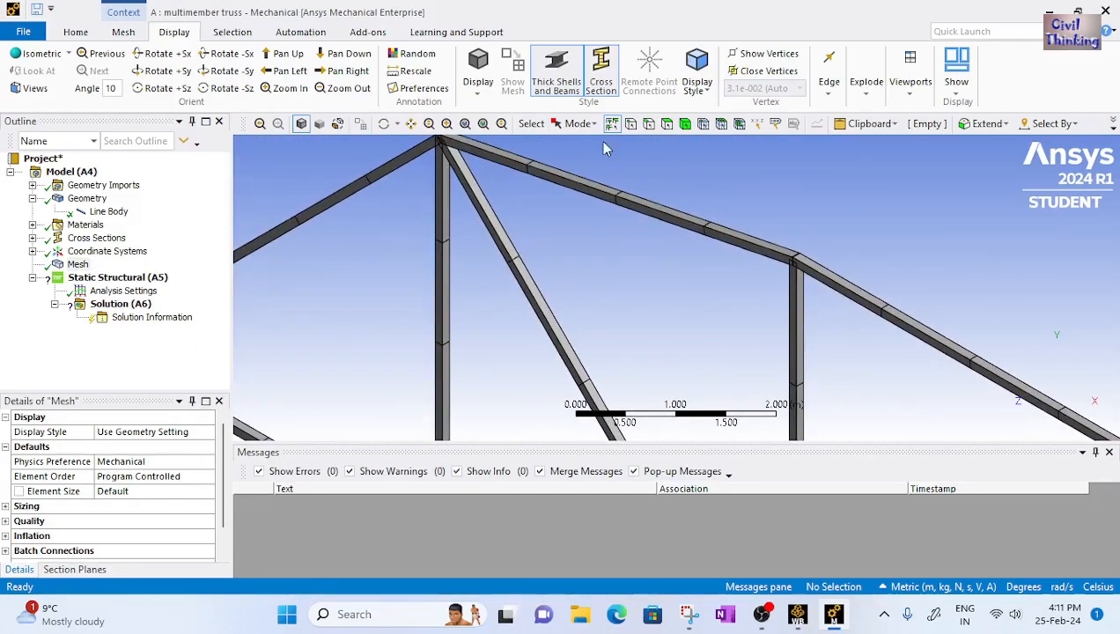
click(556, 73)
scroll(624, 256, down, 4)
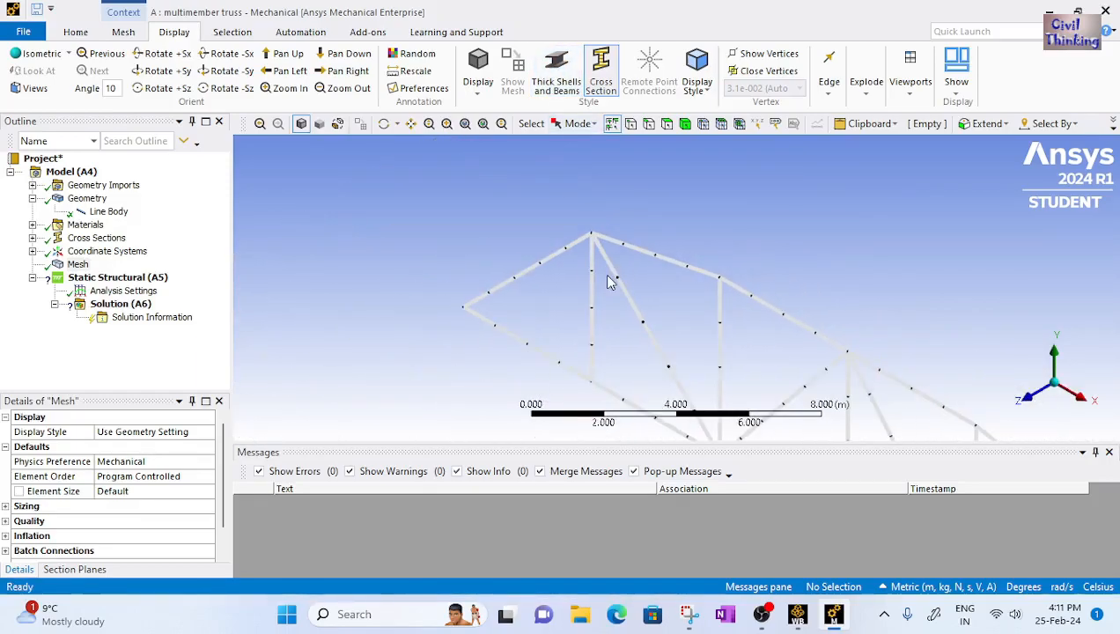
scroll(650, 328, down, 1)
ctrl+middle_drag(650, 328, 538, 243)
scroll(645, 269, down, 5)
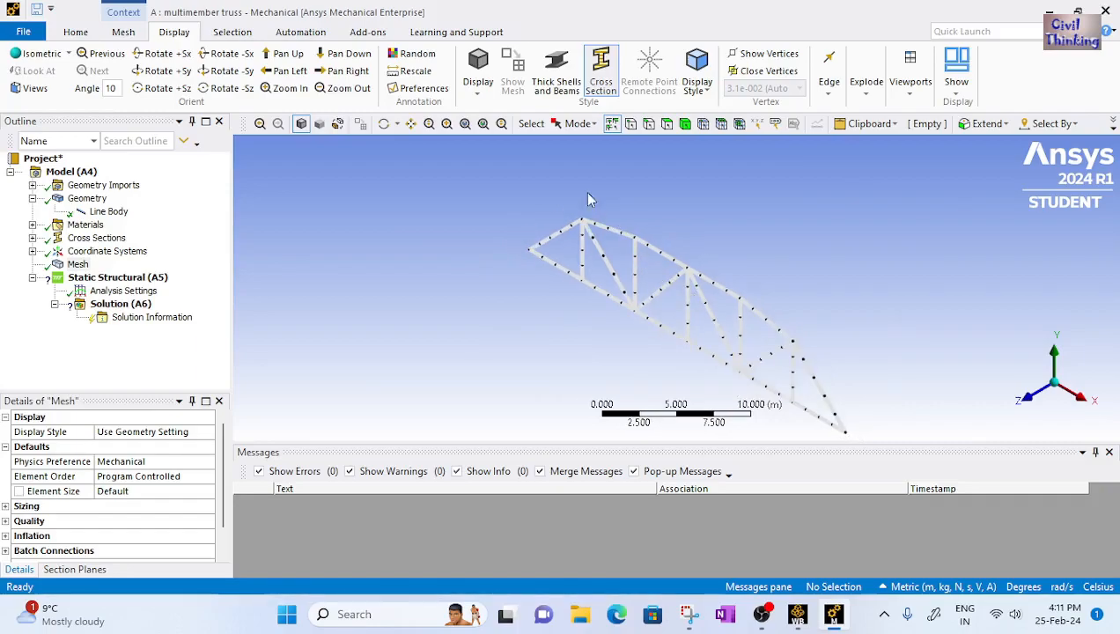
click(555, 73)
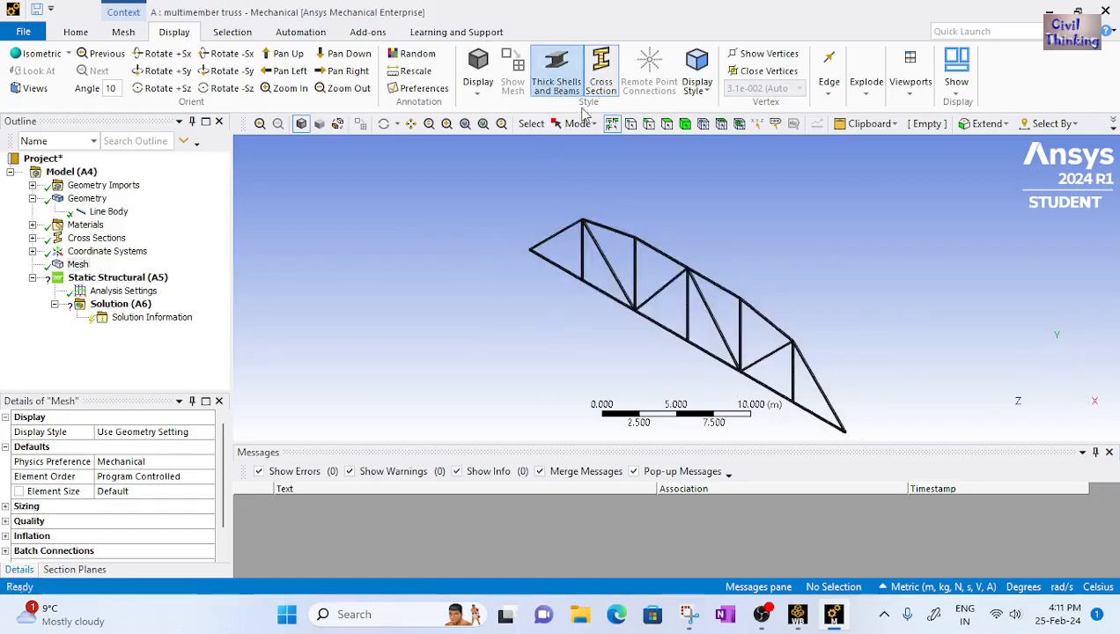
Close Mechanical, reopen the analysis through the Setup cell, and show cross sections
click(1104, 10)
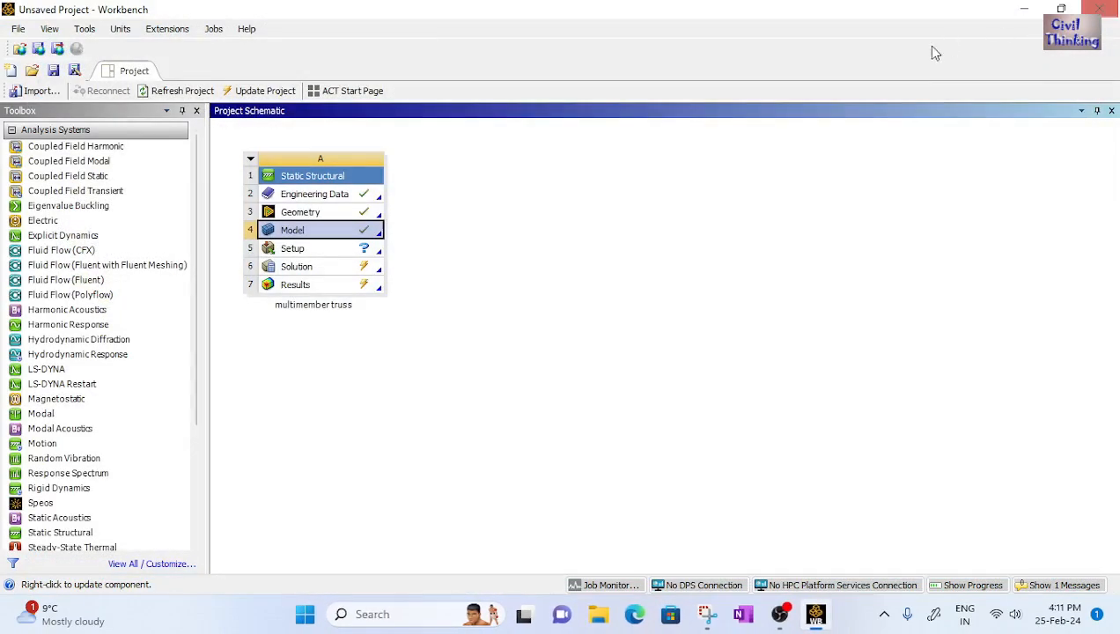
double_click(294, 252)
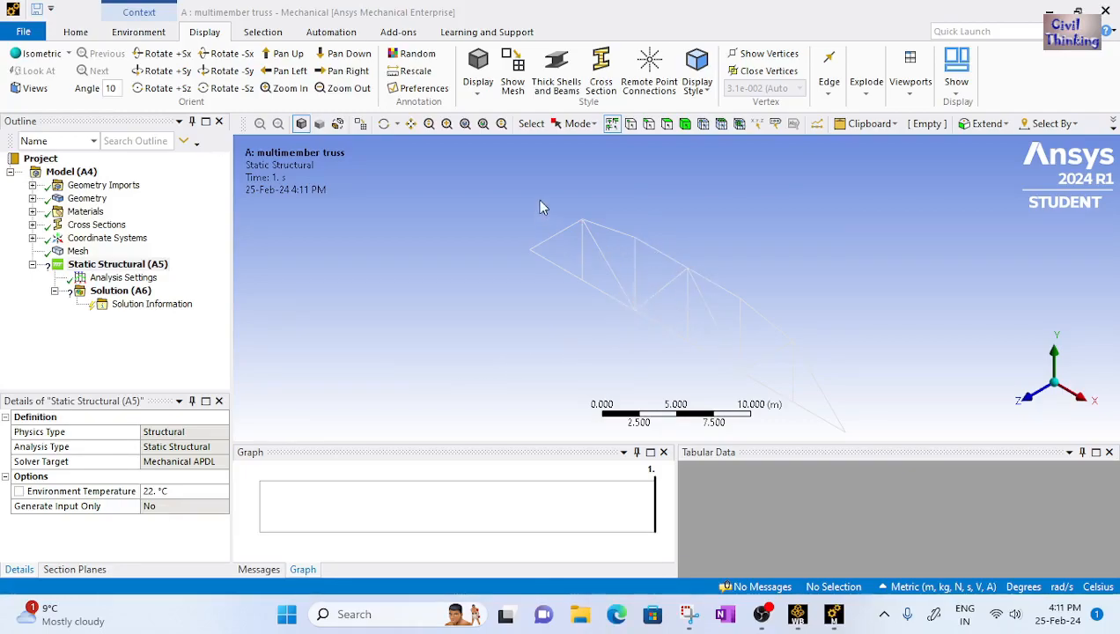
click(599, 77)
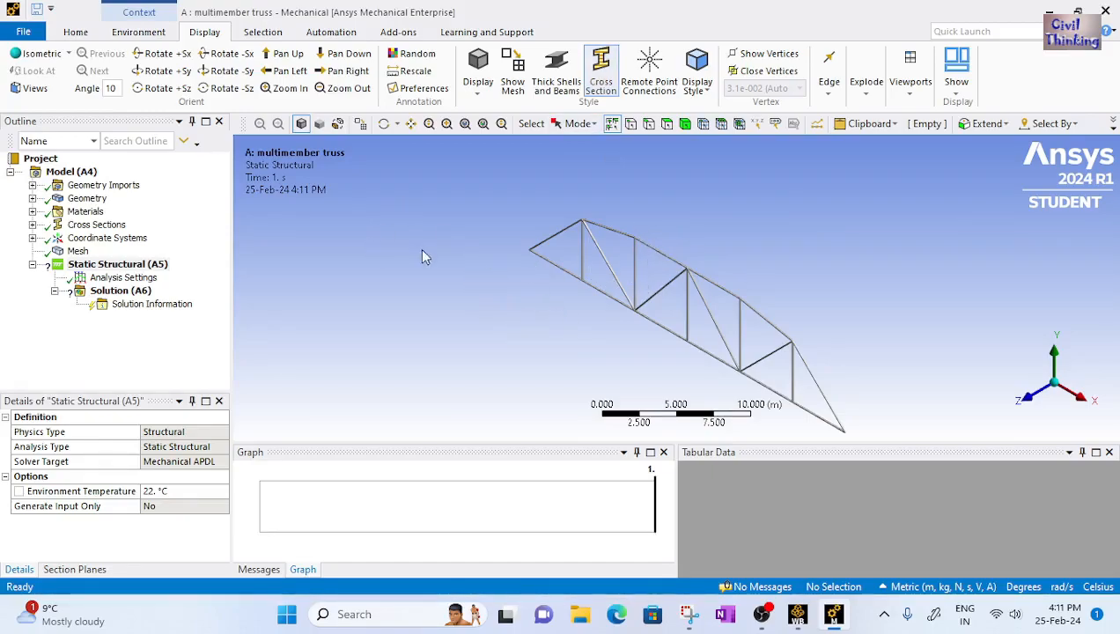
Insert a Remote Displacement support on the truss's left end vertex
click(139, 32)
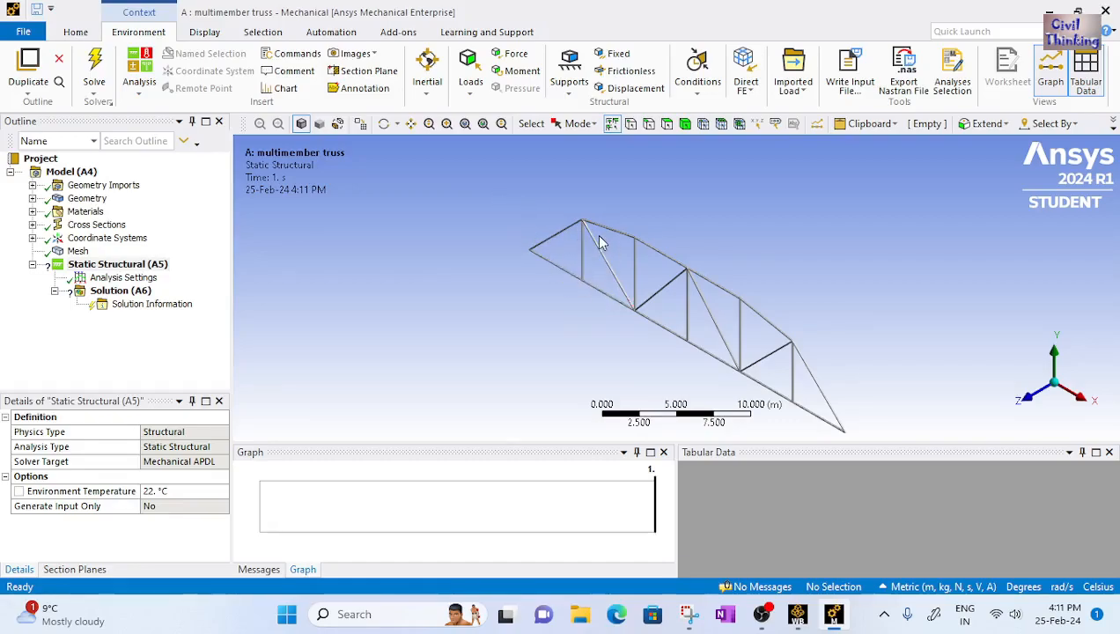
click(570, 98)
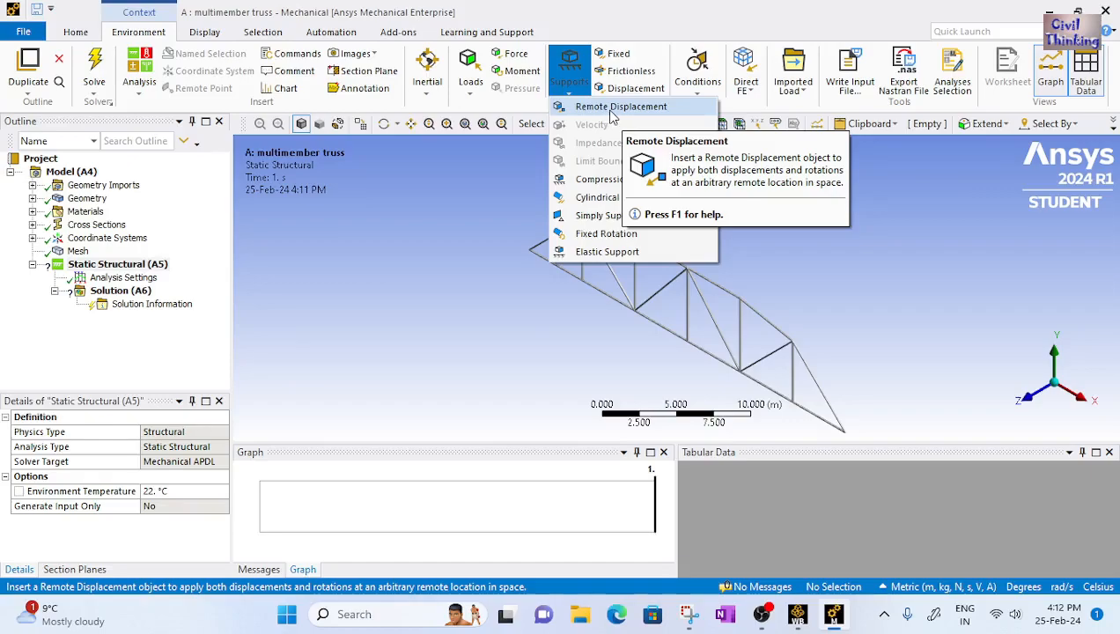
click(612, 115)
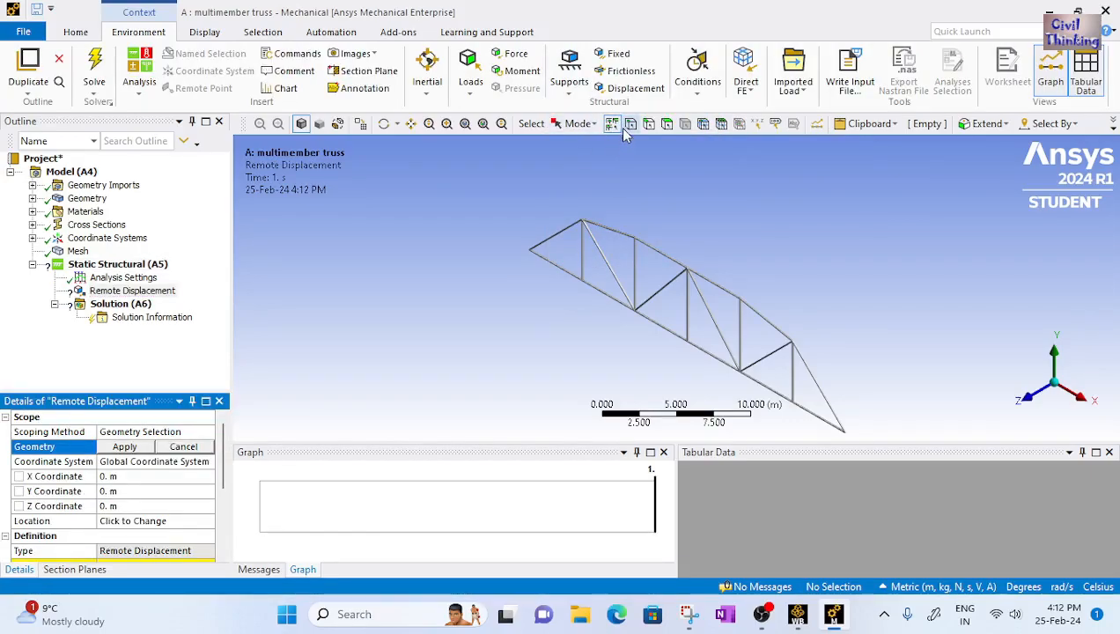
click(631, 126)
click(531, 254)
click(127, 447)
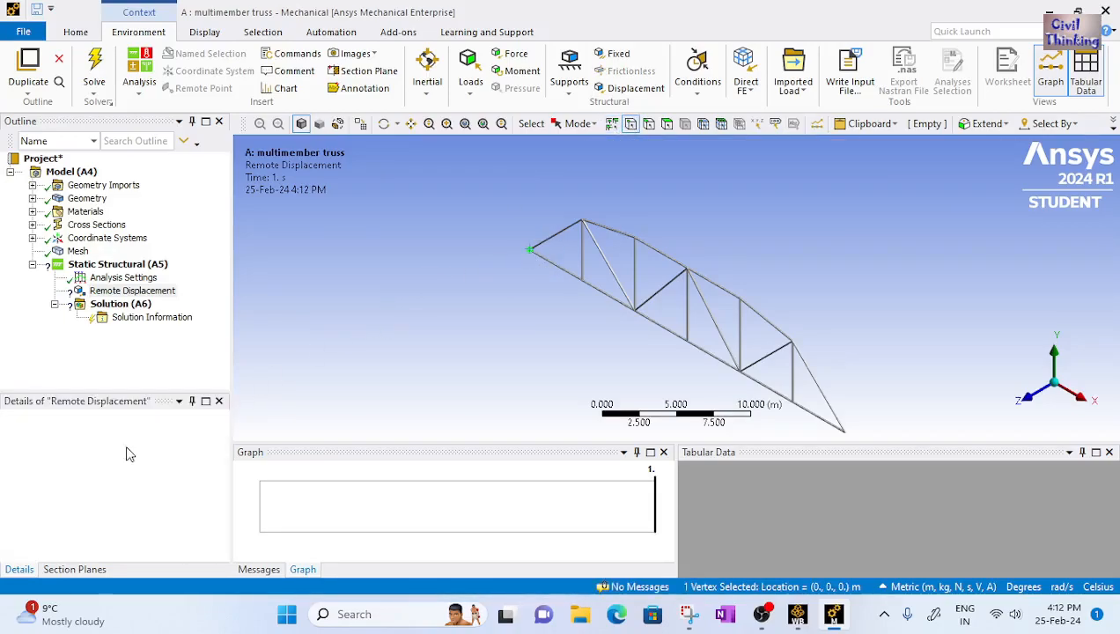
Set the remote displacement's X and Y components to Constant 0 m
scroll(141, 489, down, 3)
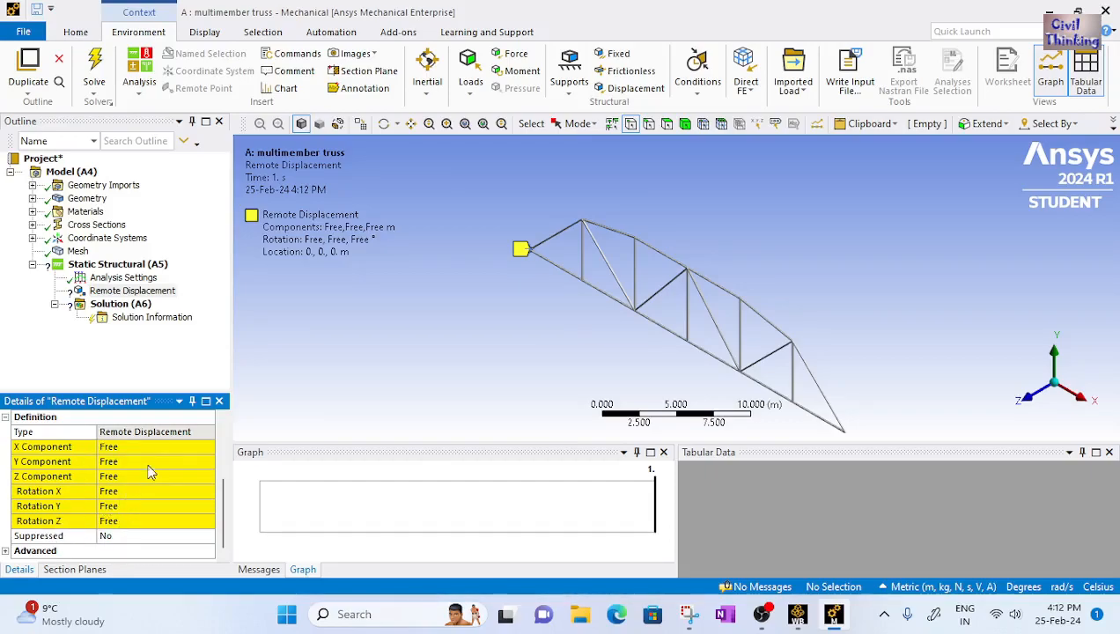
click(152, 447)
click(208, 448)
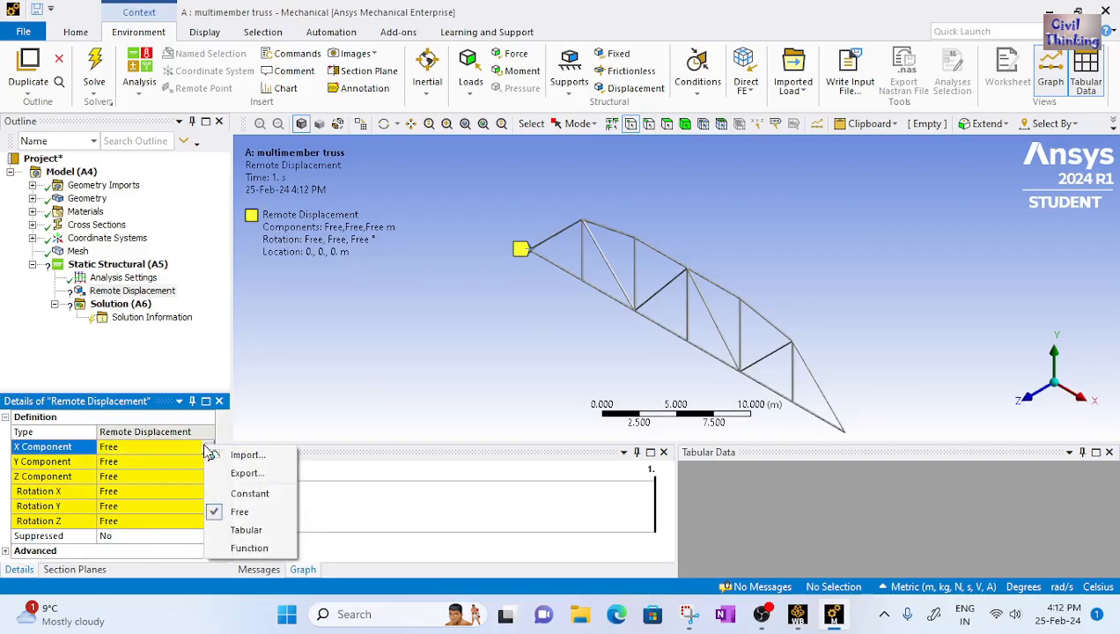
click(212, 492)
scroll(202, 491, down, 3)
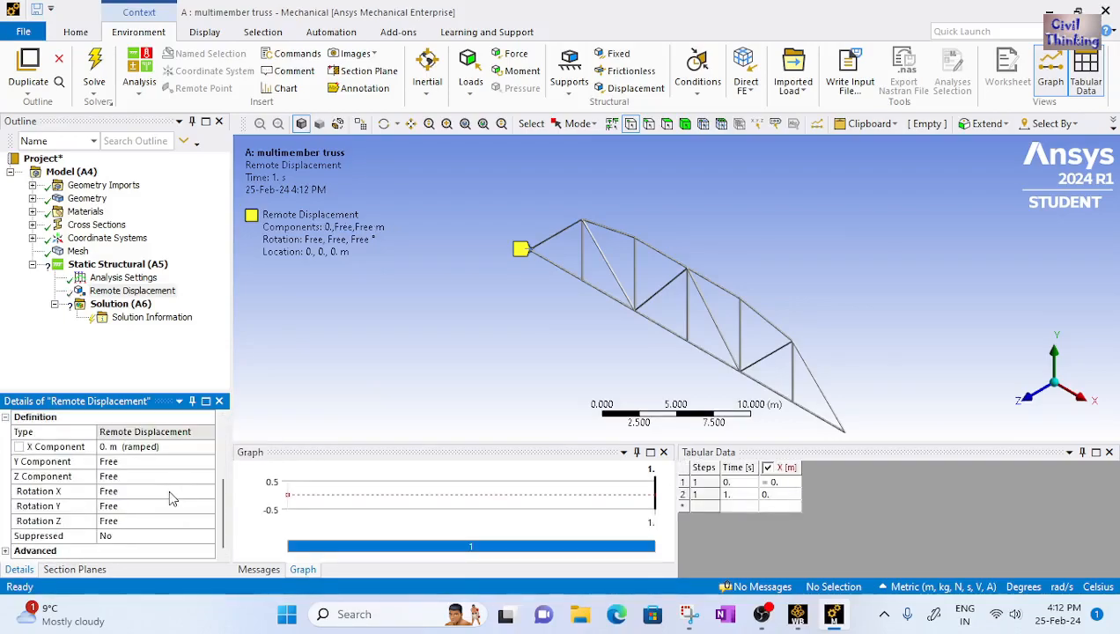
click(164, 462)
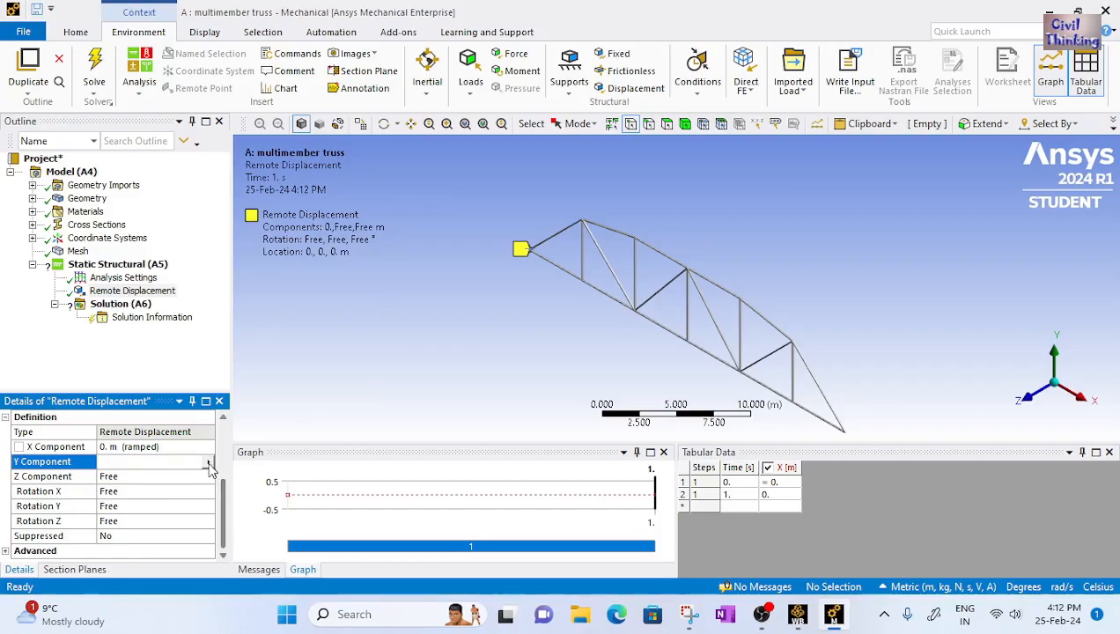
click(208, 461)
click(216, 507)
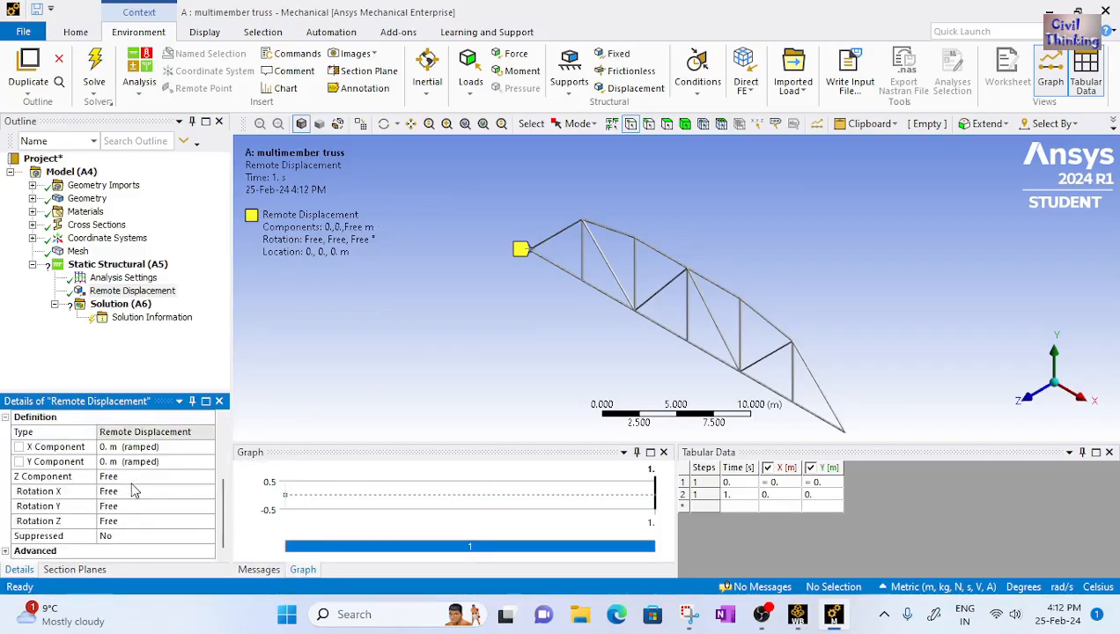
Set the remote displacement's Z component to Constant 0 m
click(159, 476)
click(208, 476)
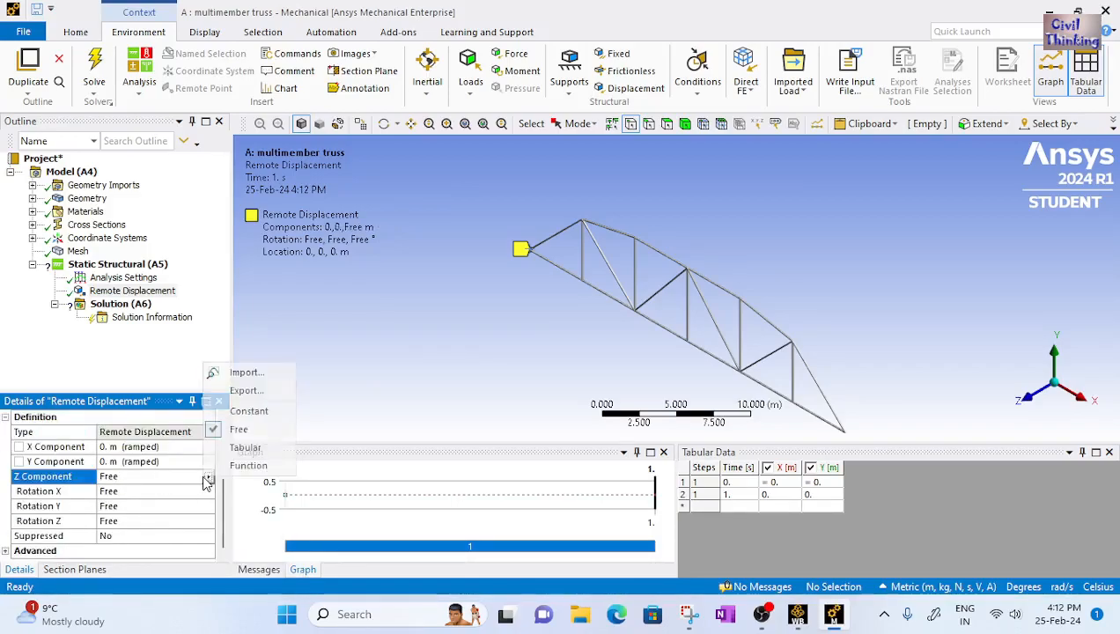
click(244, 410)
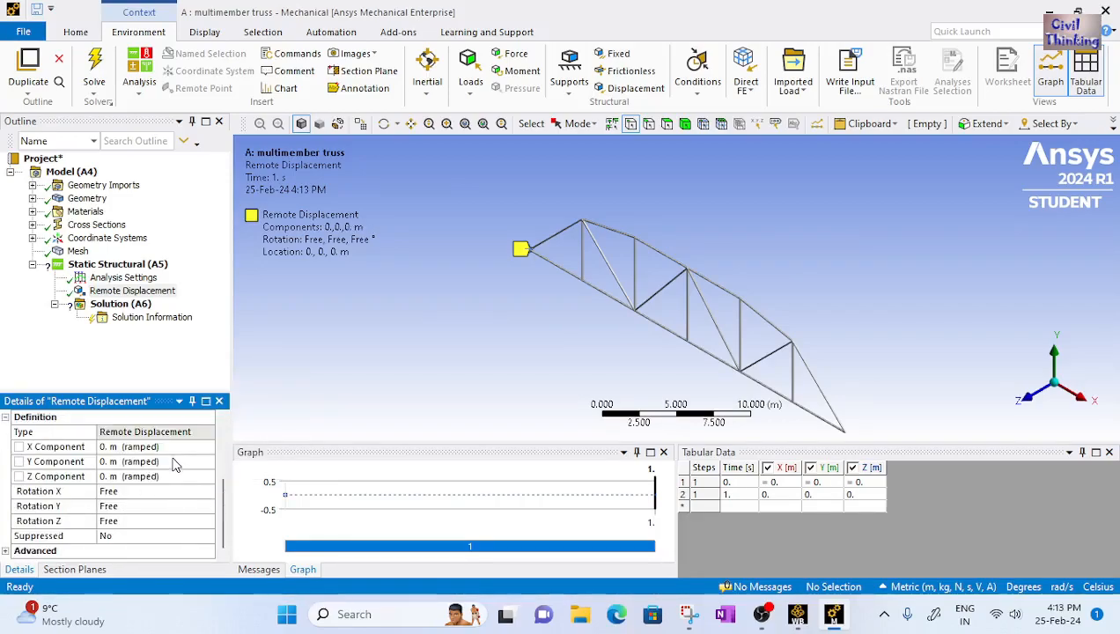
Set the remote displacement's Rotation X to Constant 0°
click(186, 449)
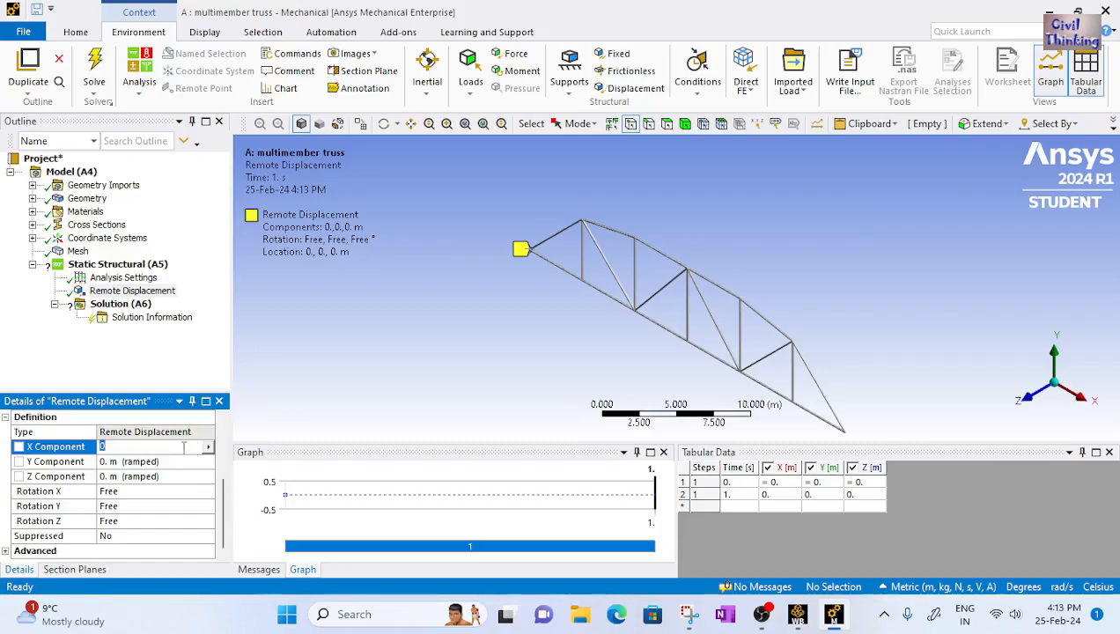
click(138, 493)
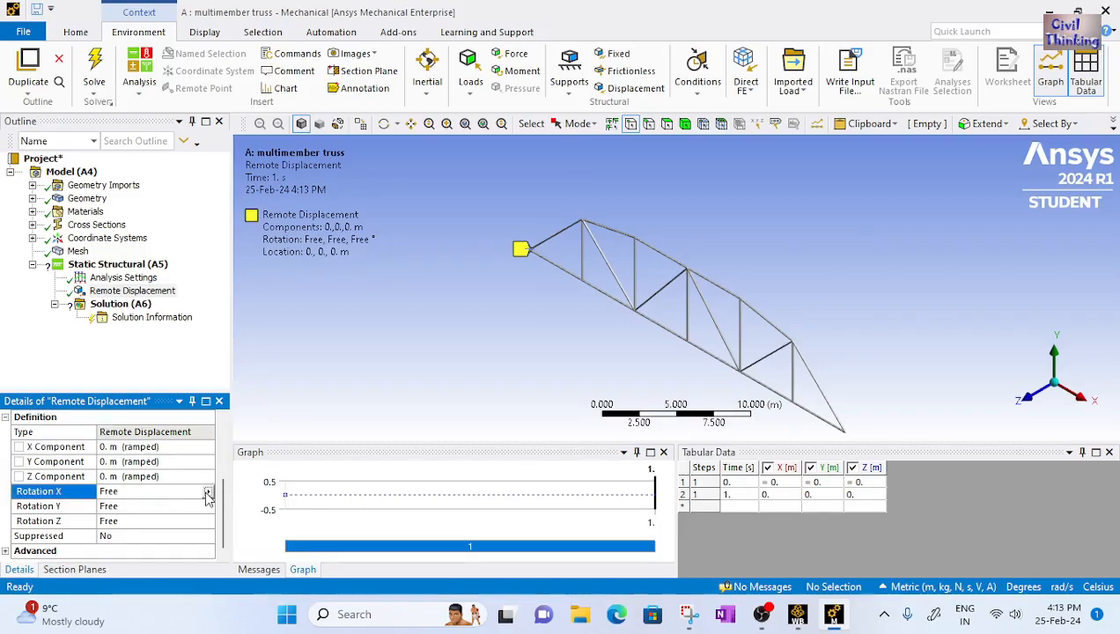
click(209, 491)
click(251, 426)
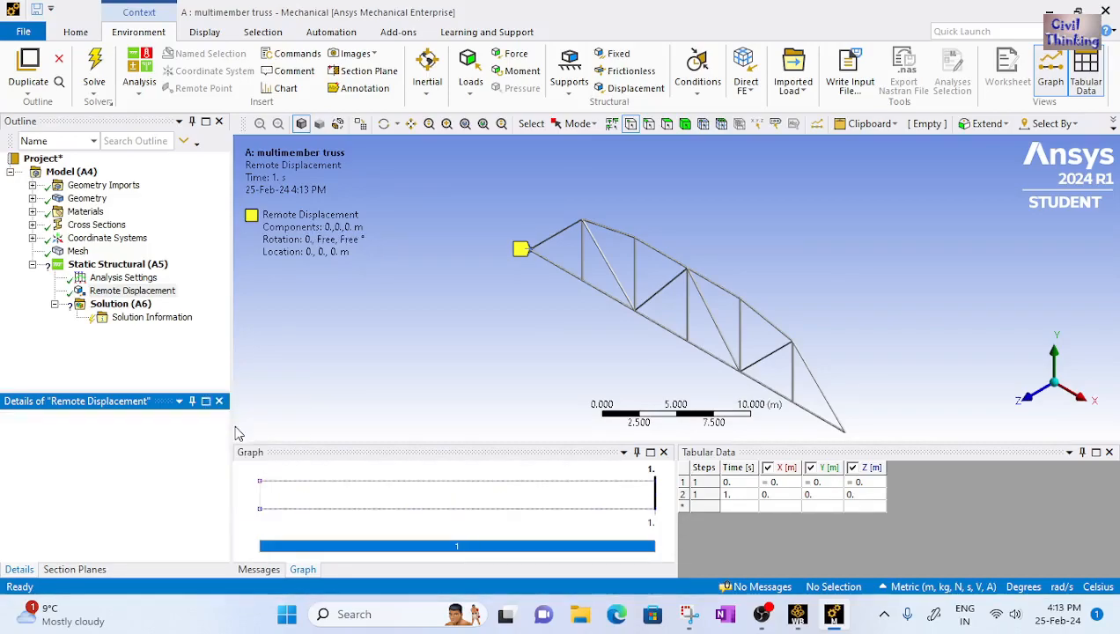
scroll(175, 515, down, 1)
scroll(176, 515, down, 2)
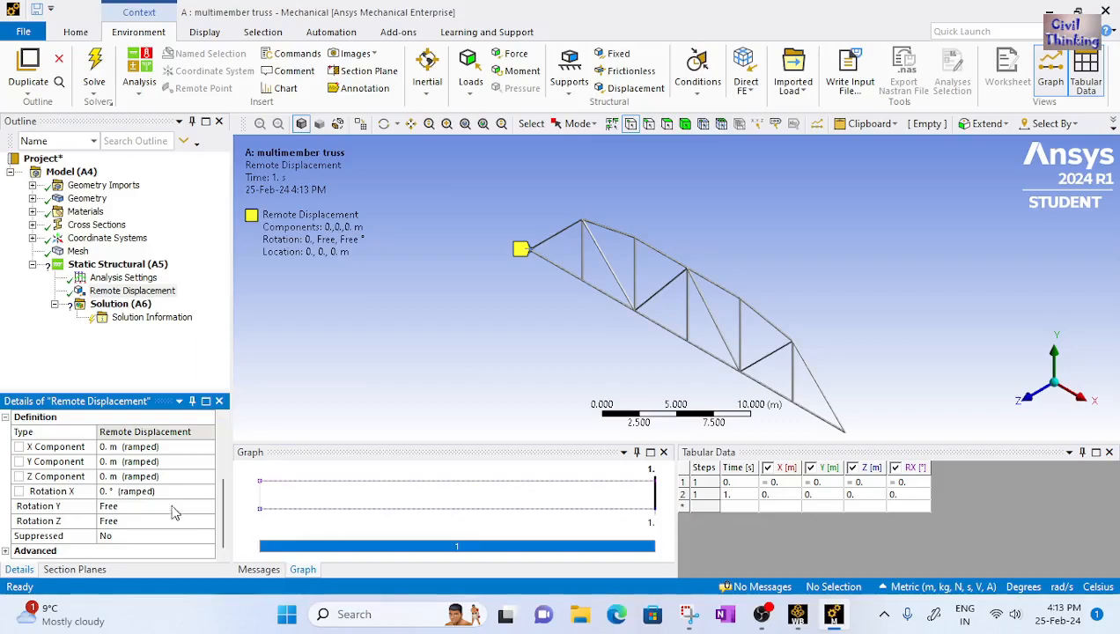
Set the remote displacement's Rotation Y to Constant 0°
click(155, 520)
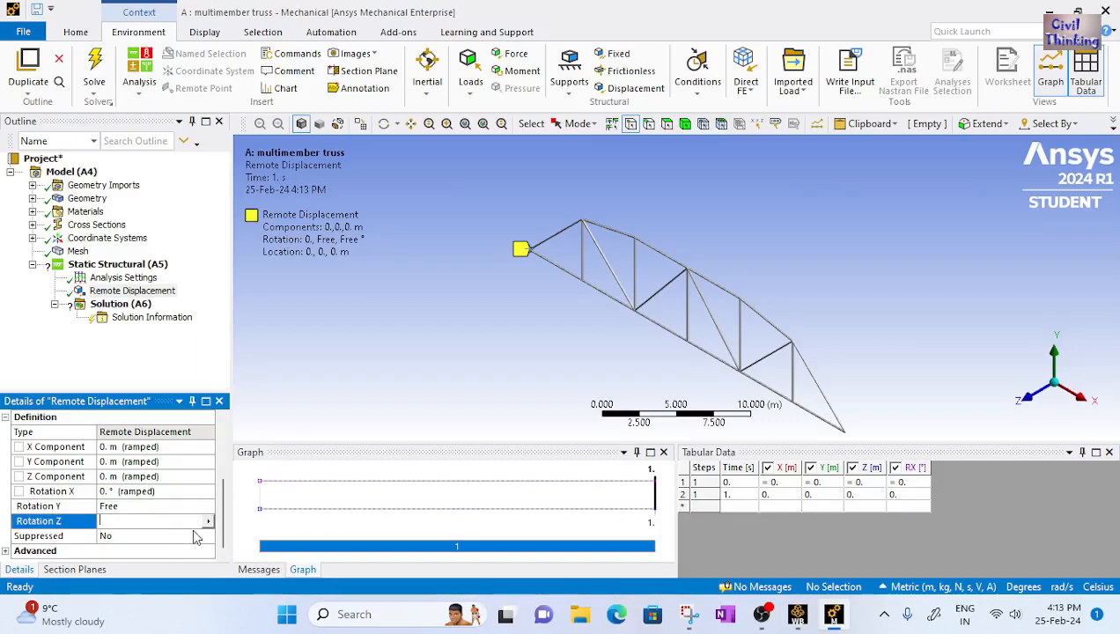
click(147, 476)
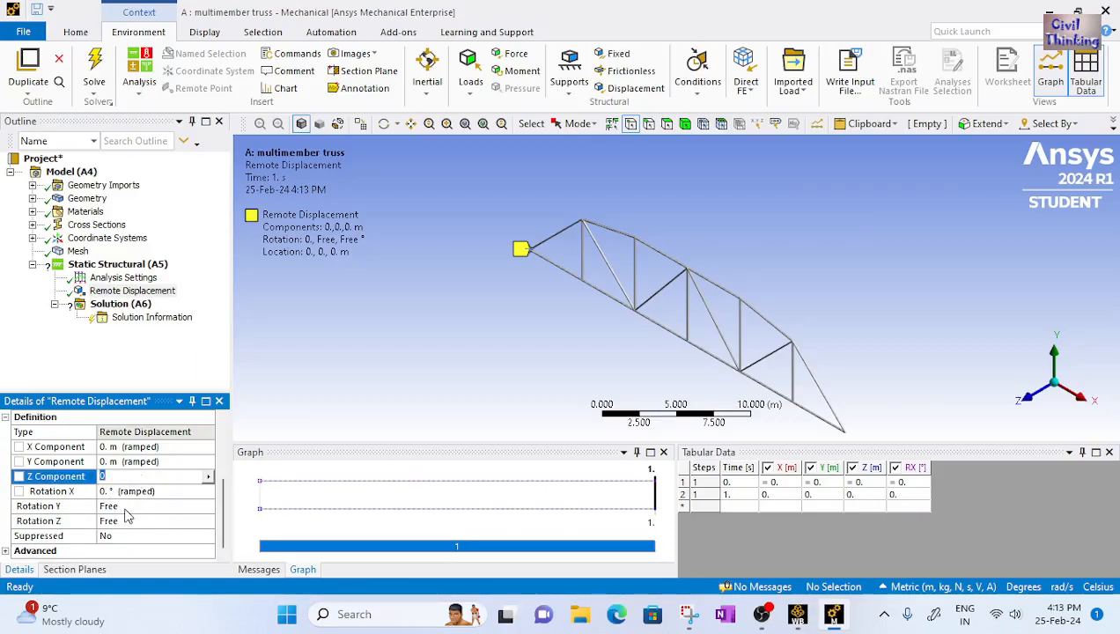
click(128, 506)
click(208, 509)
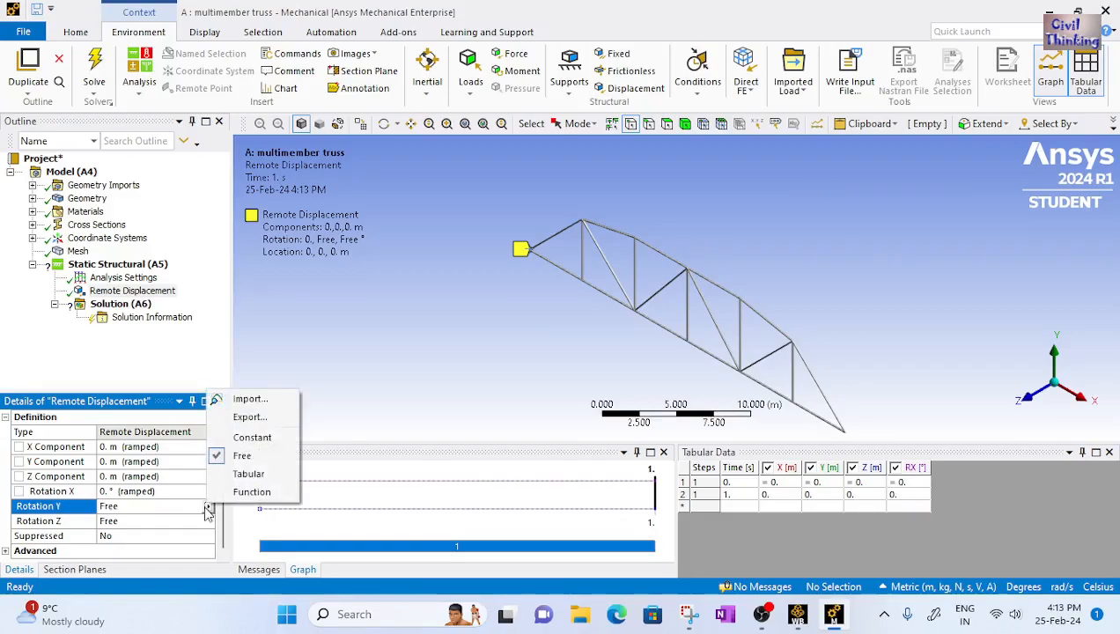
click(242, 437)
scroll(158, 514, down, 3)
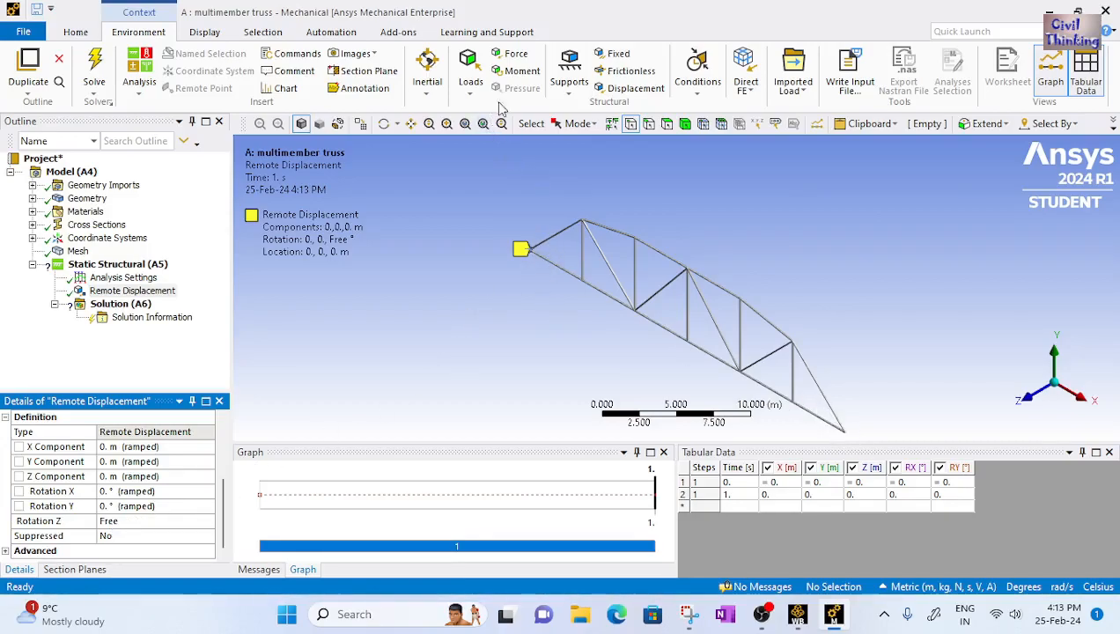
Insert a second Remote Displacement support on the truss's right end vertex
click(568, 70)
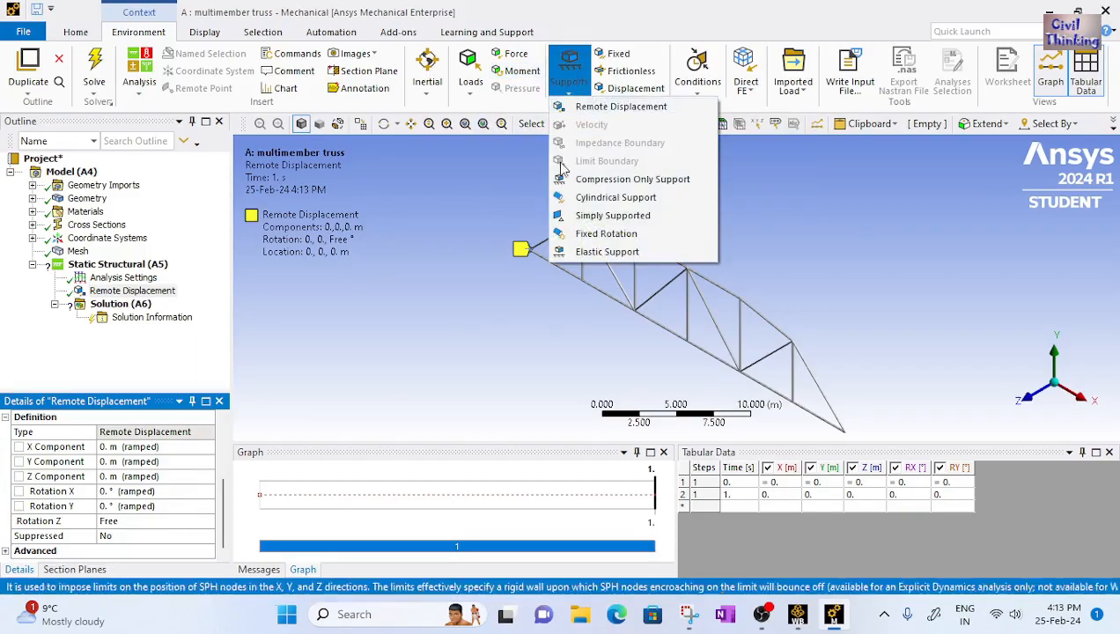
click(607, 107)
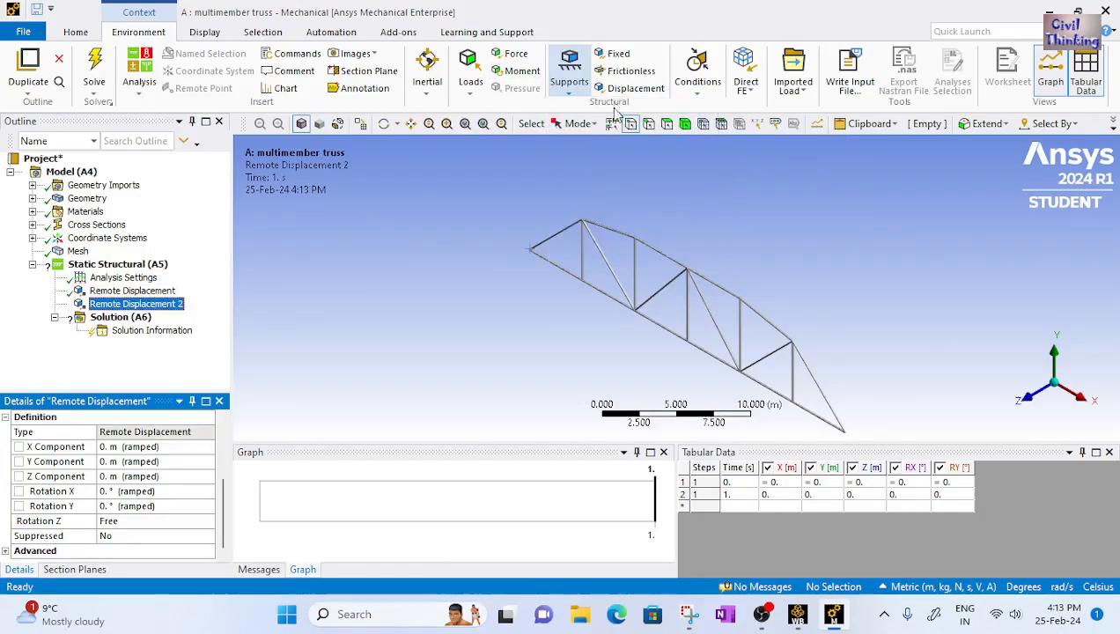
click(843, 430)
click(125, 447)
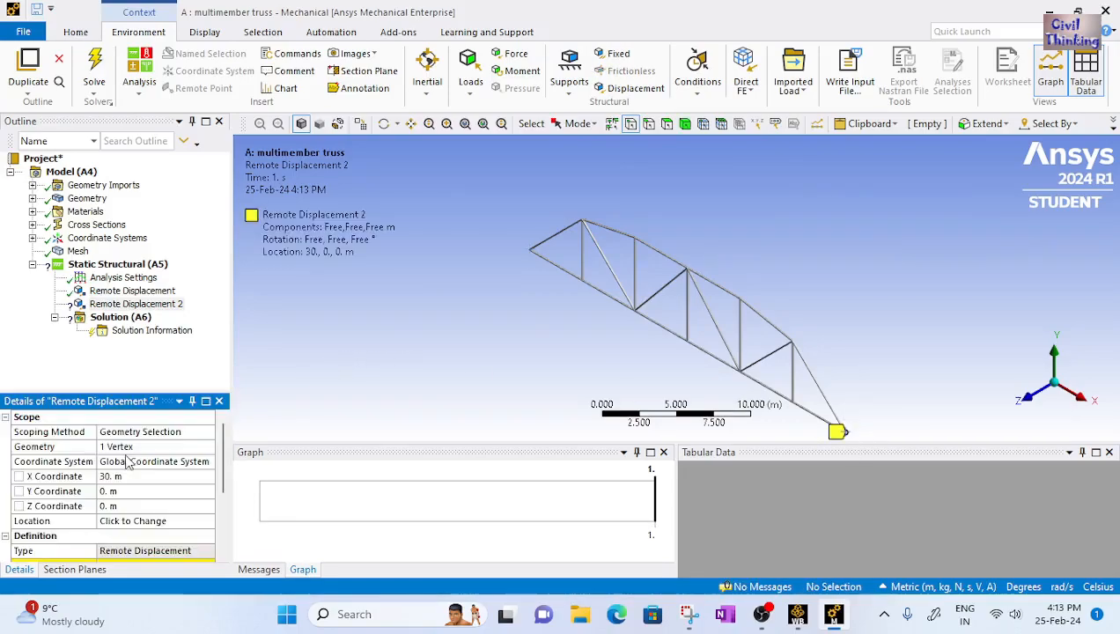
Set the second remote displacement's X component to Constant 0 m
scroll(139, 478, down, 3)
click(141, 448)
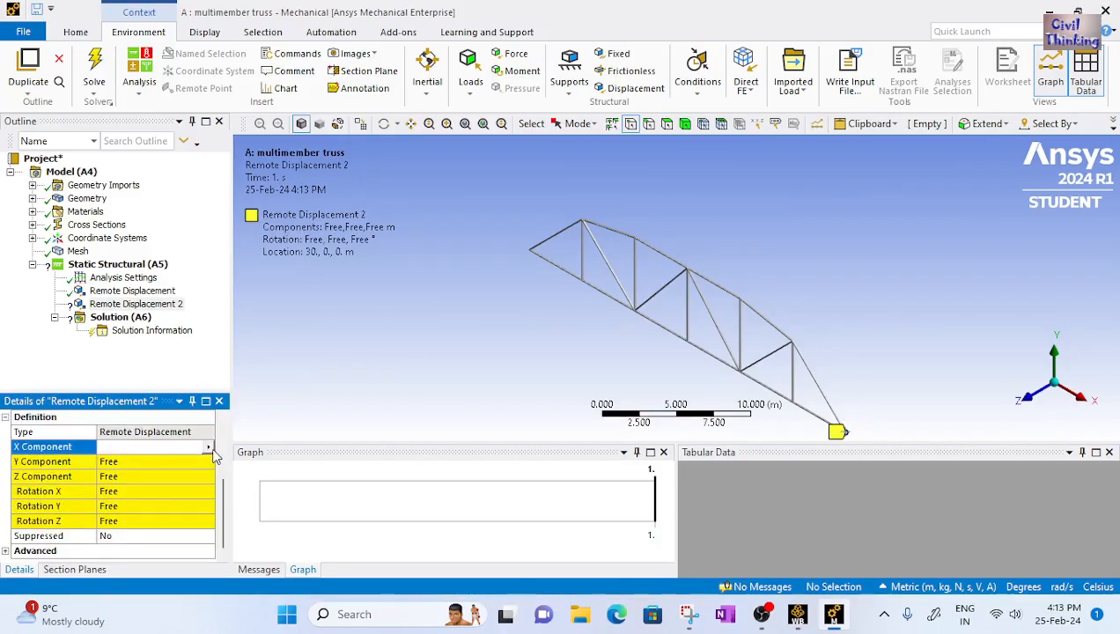
click(209, 448)
click(256, 498)
scroll(176, 498, down, 3)
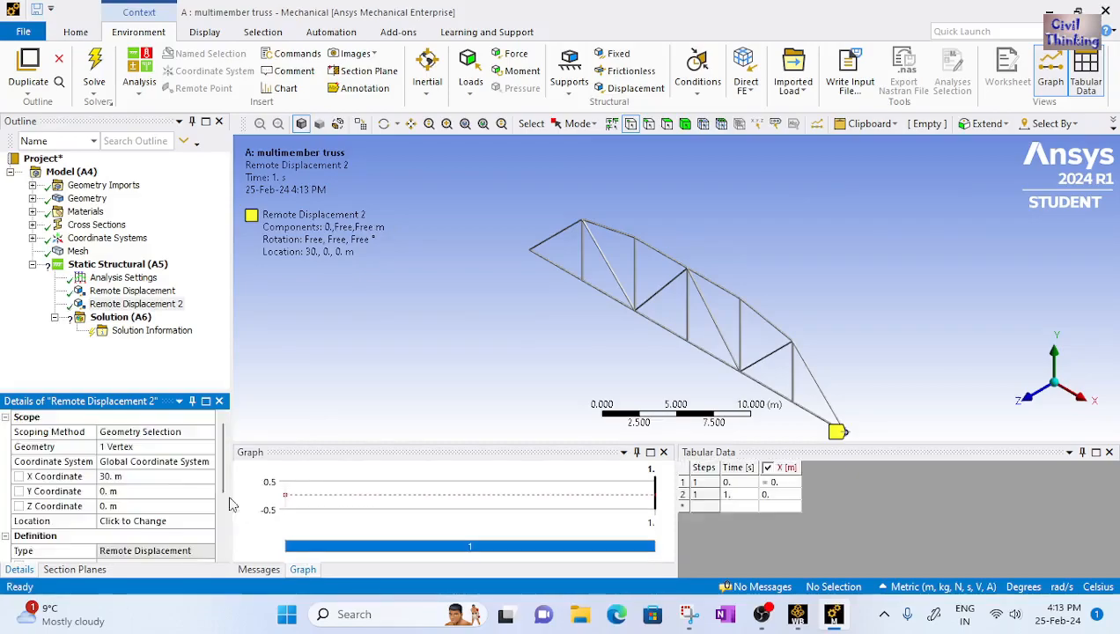
Set the second remote displacement's Y component to Constant 0 m
click(174, 461)
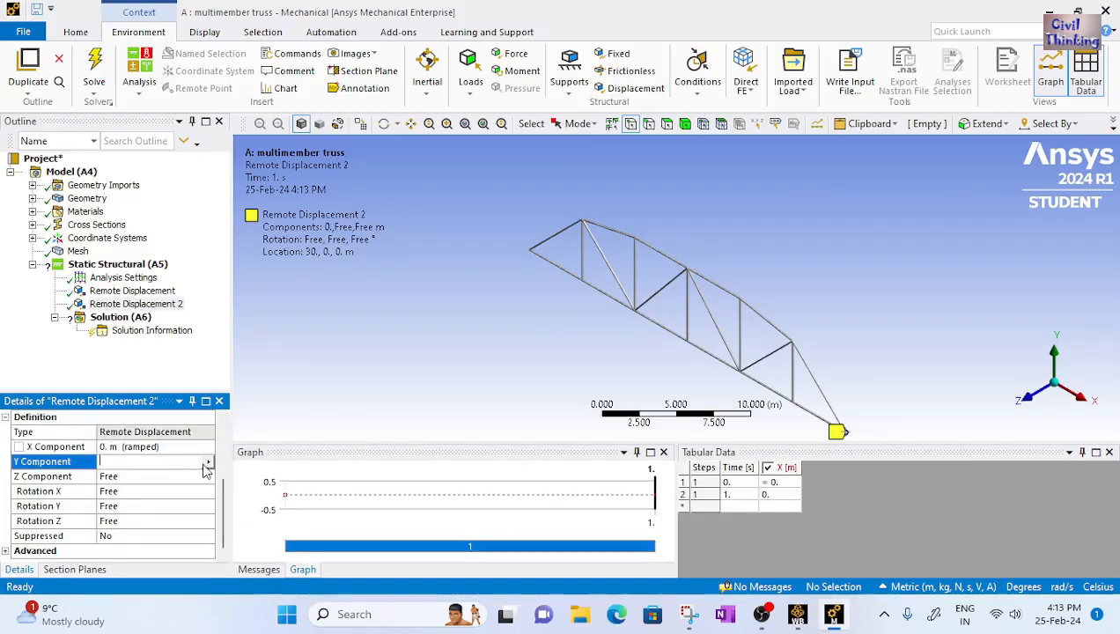
click(209, 462)
click(238, 512)
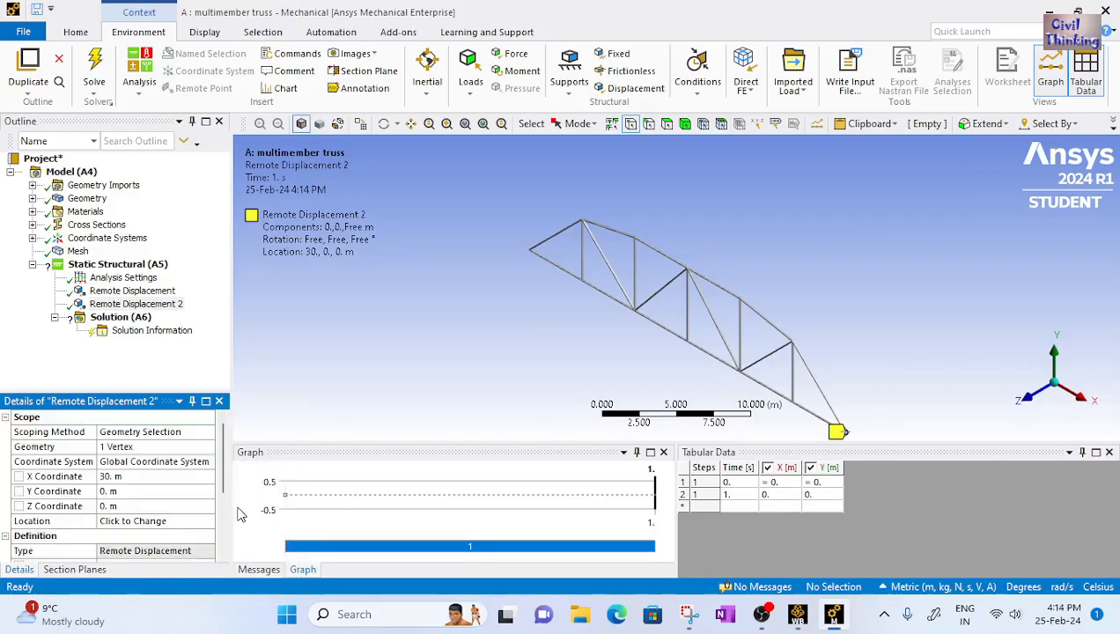
scroll(167, 499, down, 3)
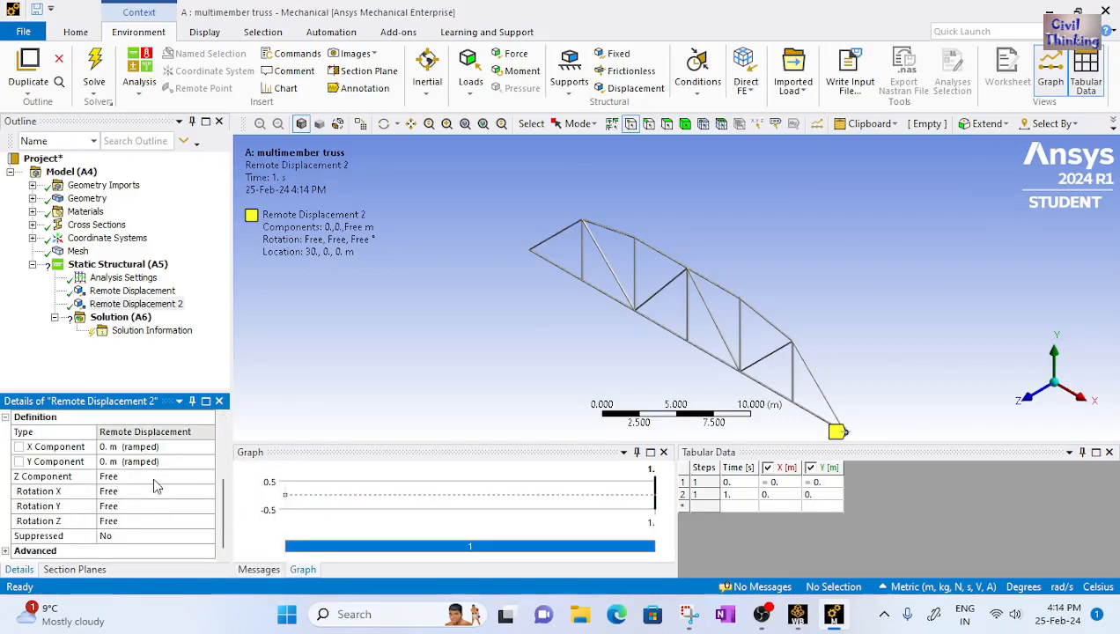
Set the second remote displacement's Z component to Constant 0 m
click(155, 476)
click(208, 478)
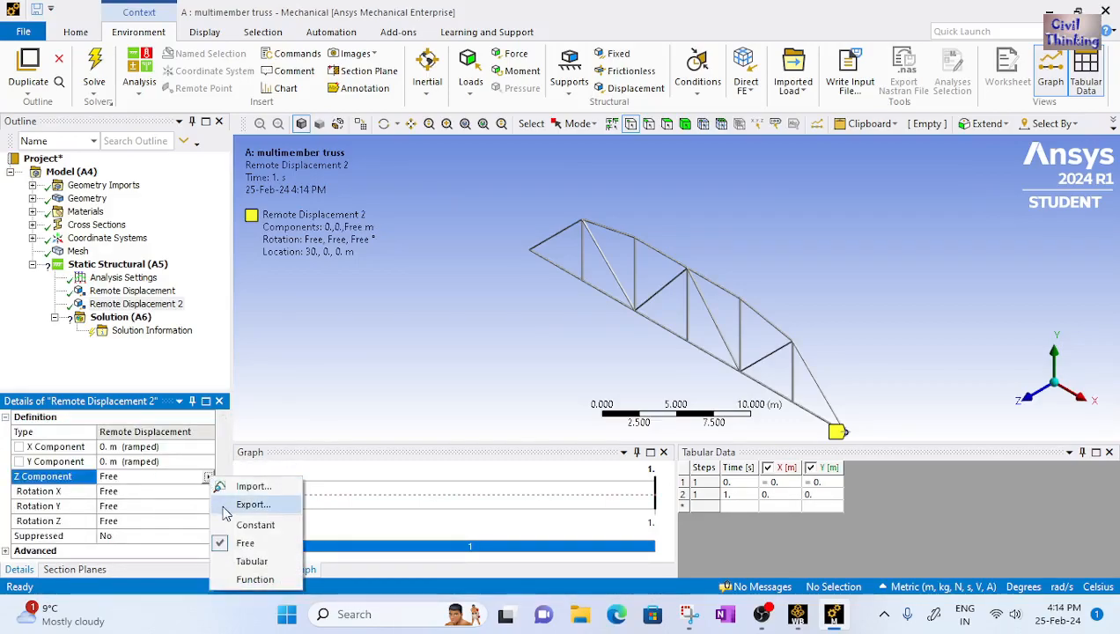
click(241, 526)
scroll(180, 517, down, 3)
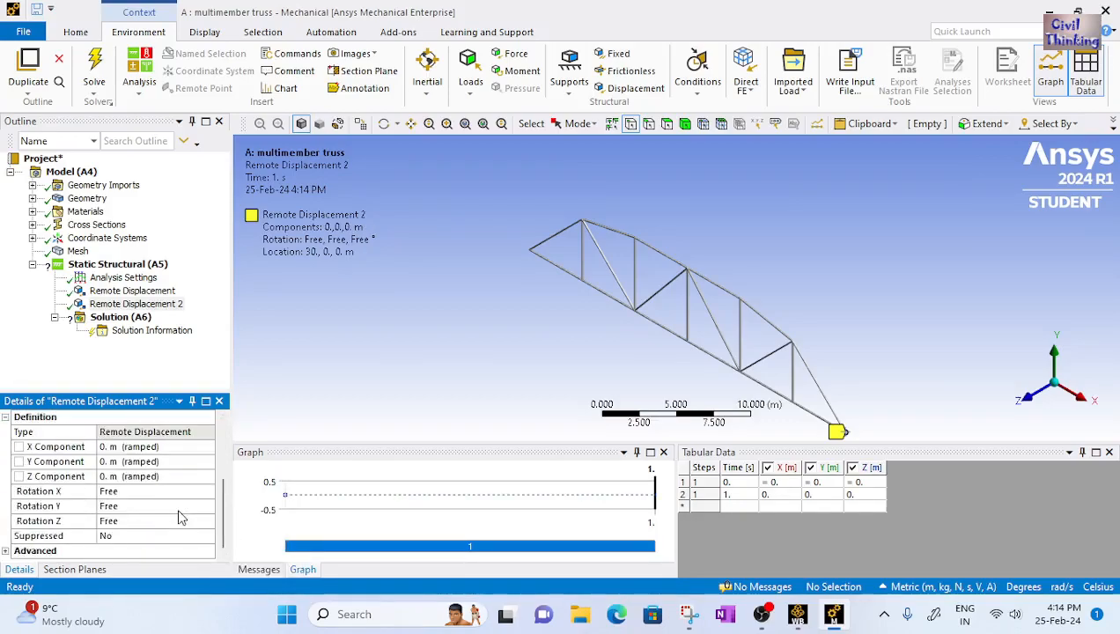
Set the second remote displacement's Rotation X to Constant 0°
click(190, 493)
click(209, 491)
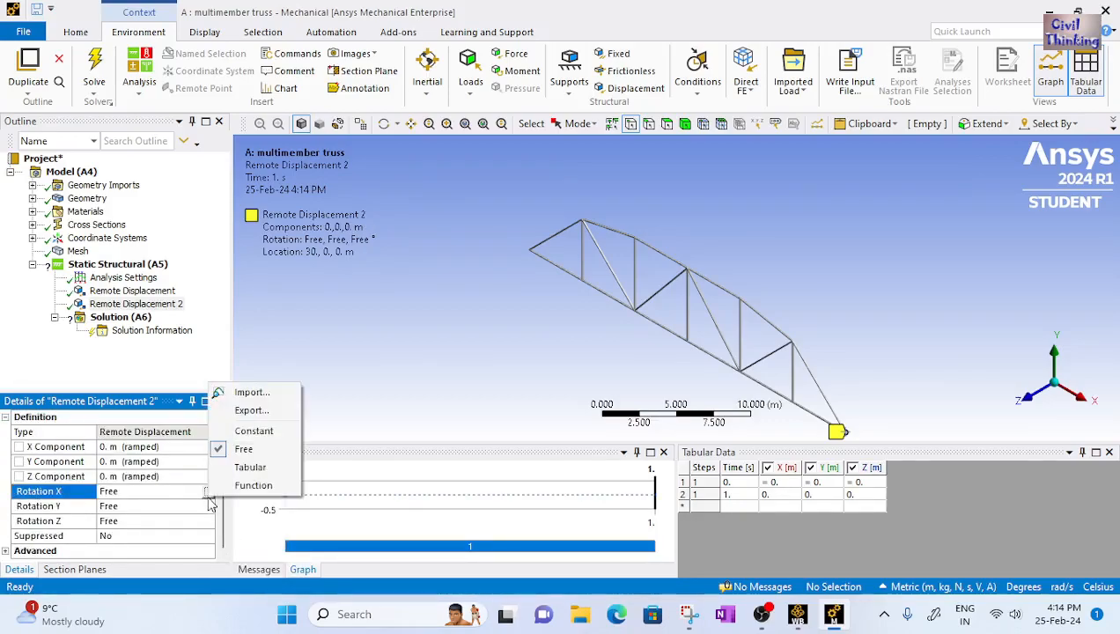
click(255, 430)
scroll(165, 521, down, 2)
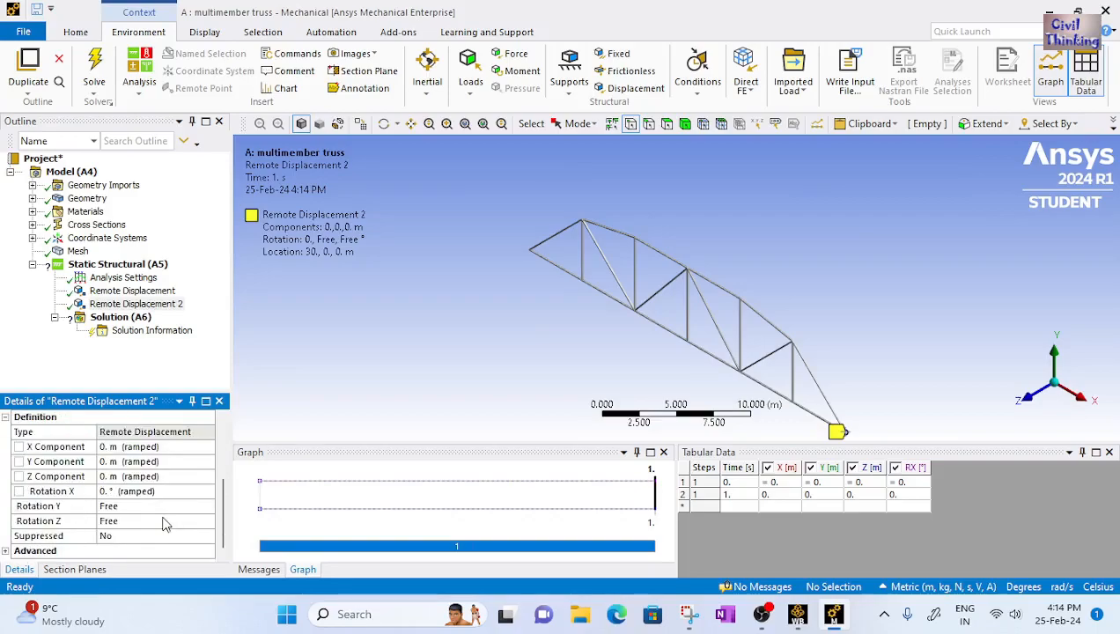
Set the second remote displacement's Rotation Y to Constant 0°
click(198, 507)
click(205, 509)
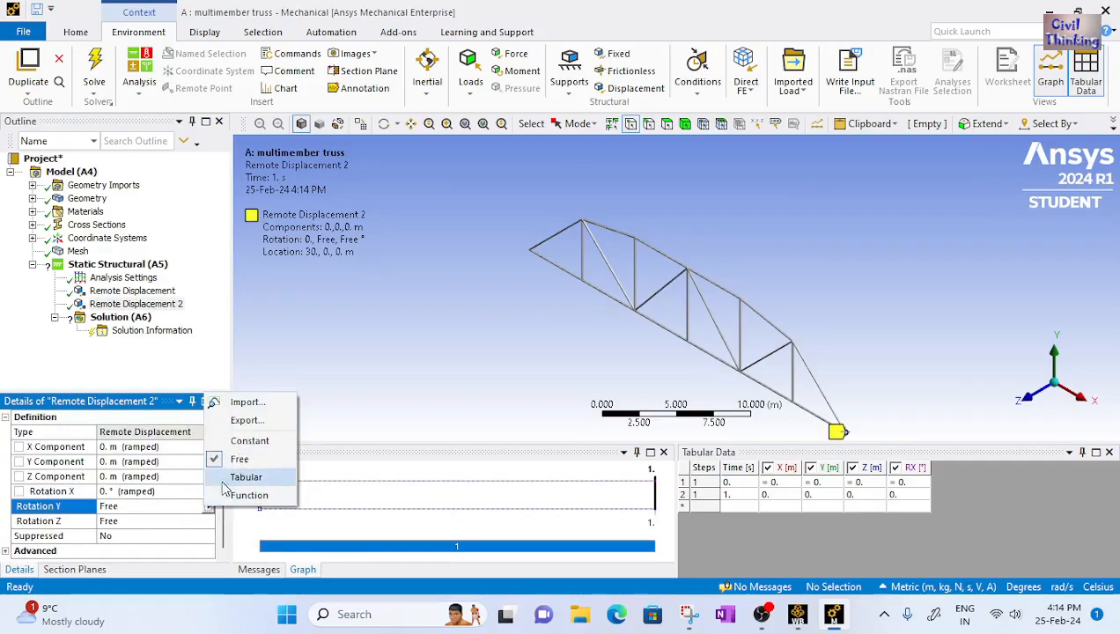
click(255, 440)
scroll(159, 521, down, 2)
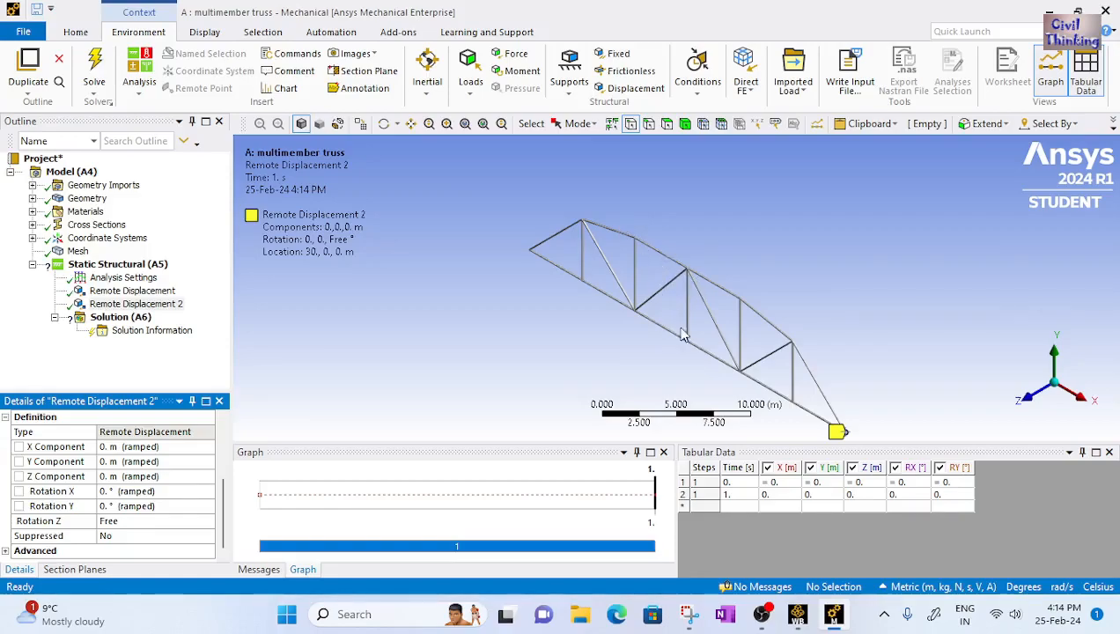
Consult the reference truss sketch, then insert a Force on the first bottom-chord joint from the left end
click(689, 614)
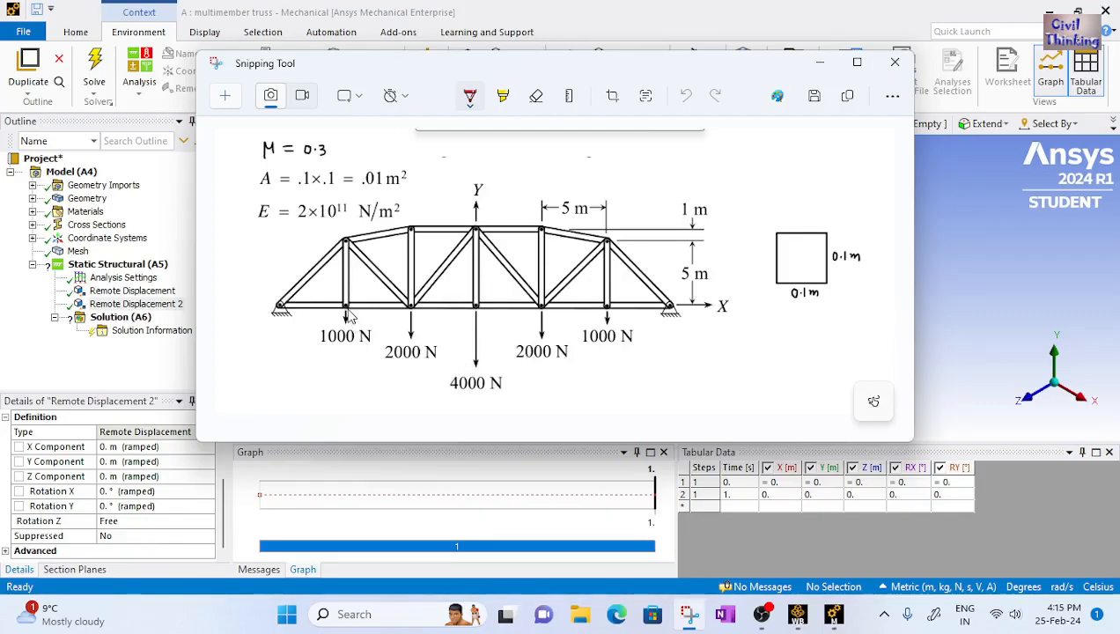
click(831, 622)
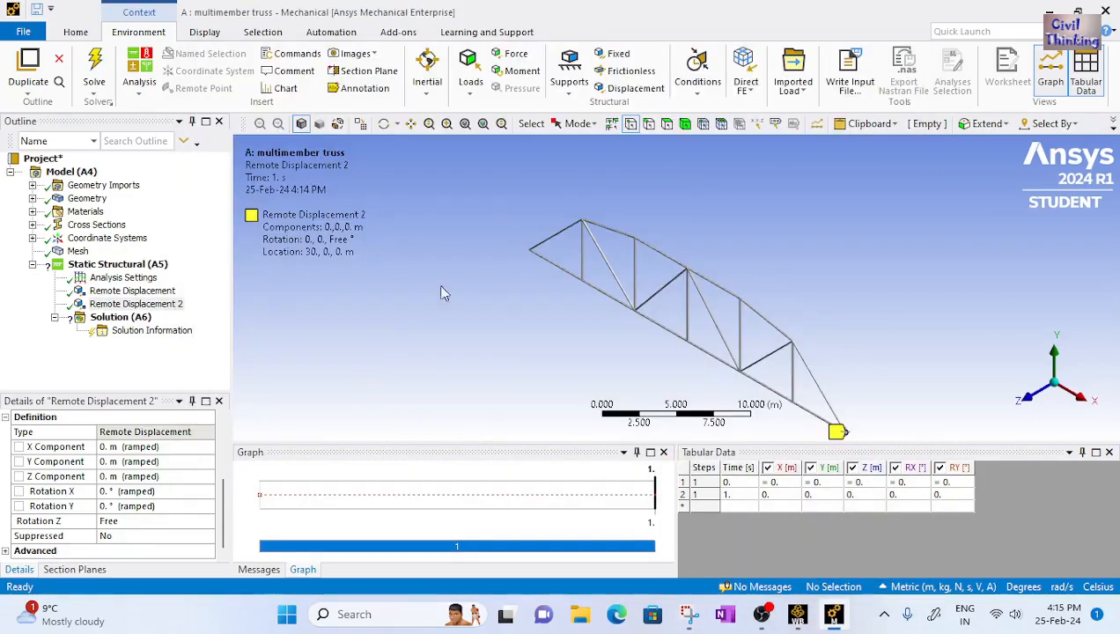
click(513, 55)
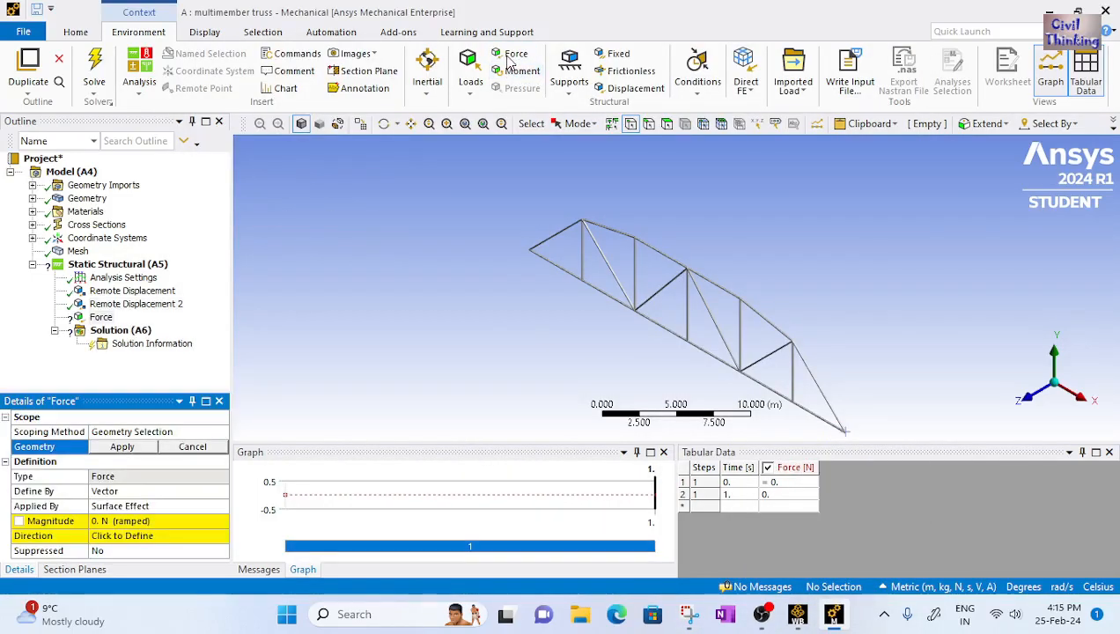
click(582, 280)
click(128, 446)
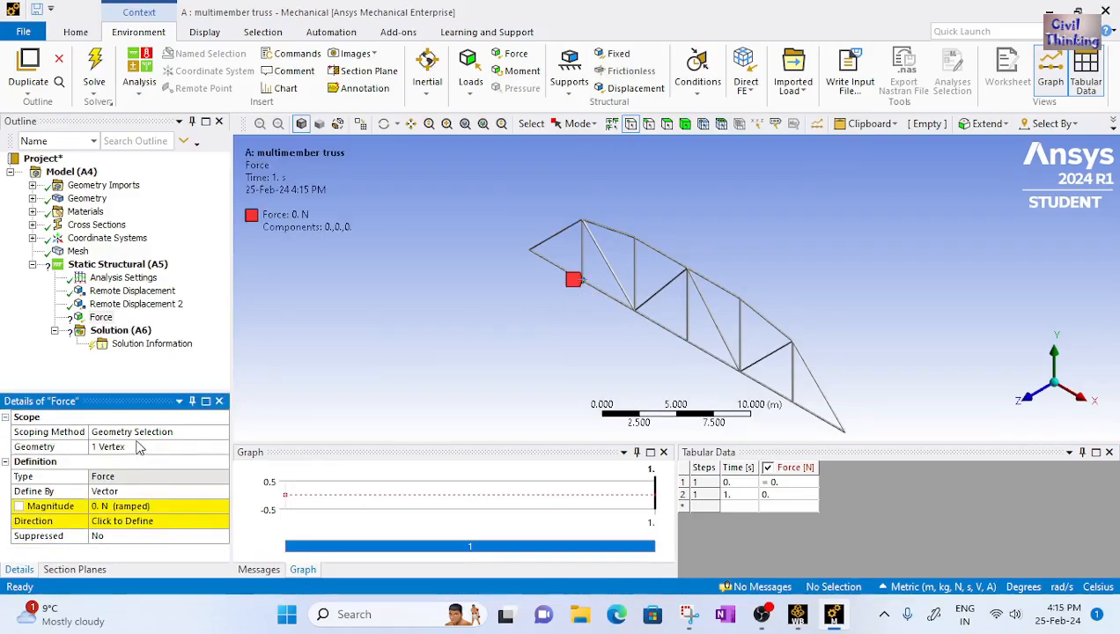
Define the force by Components and set its Y component to -100 N
click(195, 491)
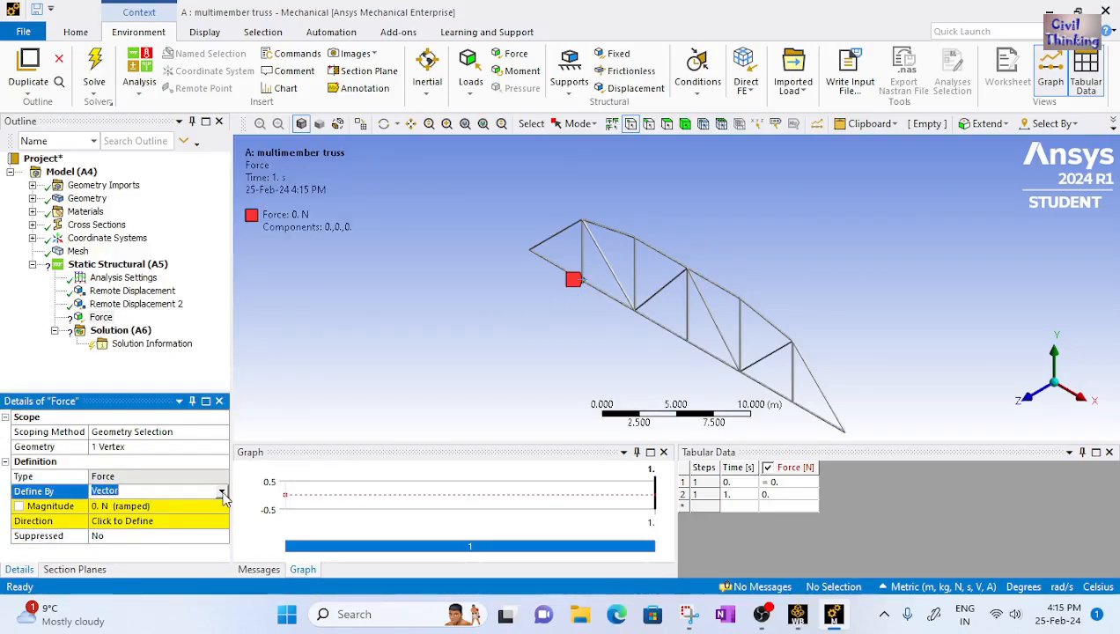
click(221, 492)
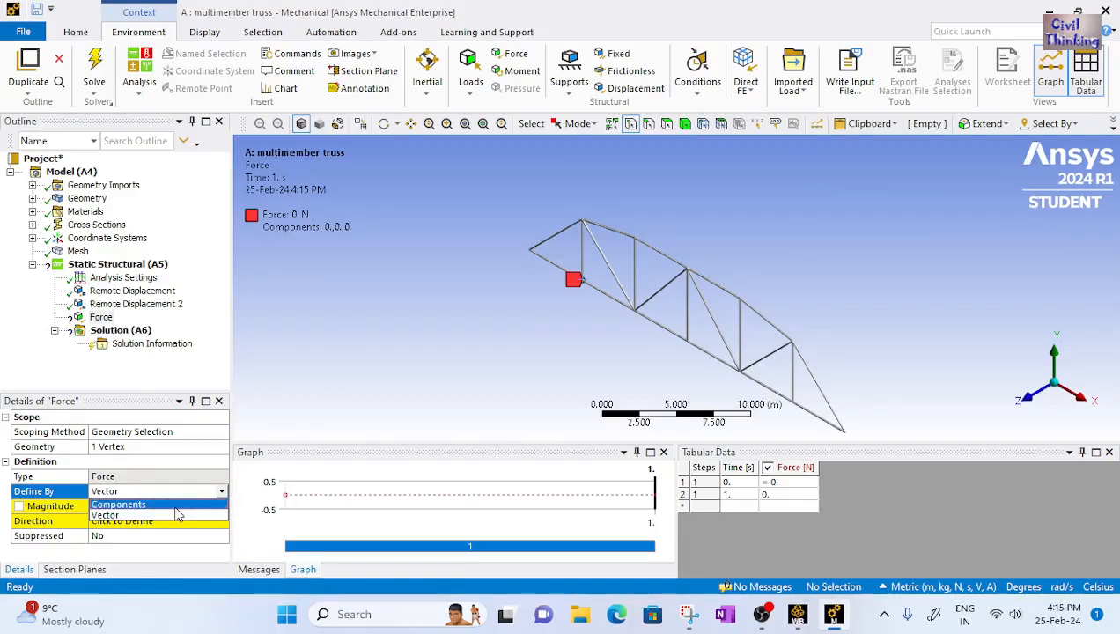
click(118, 505)
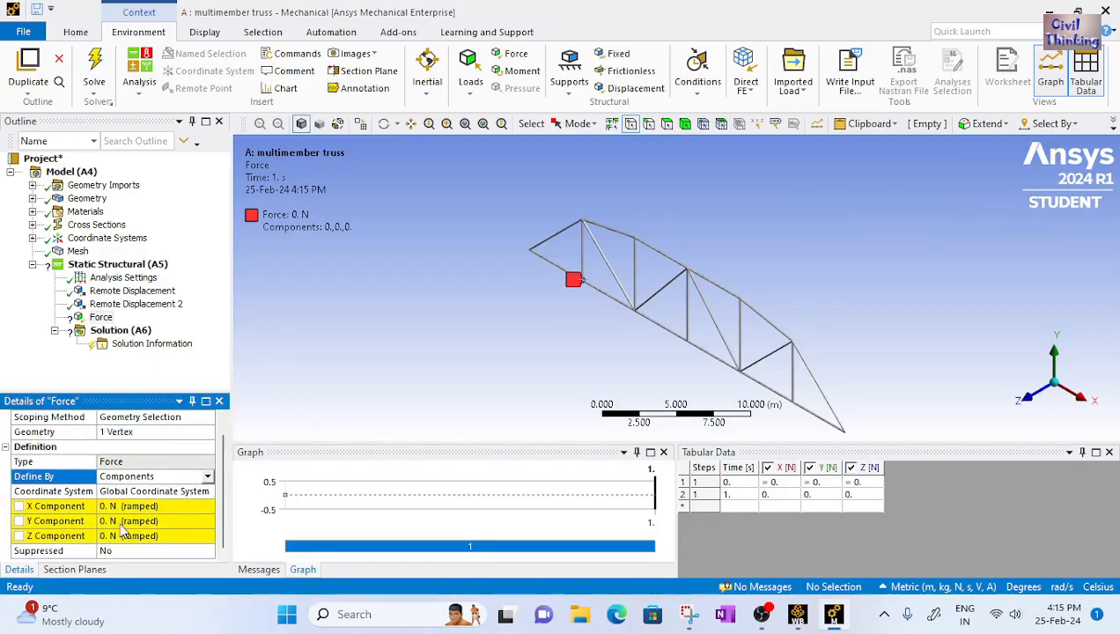
click(109, 522)
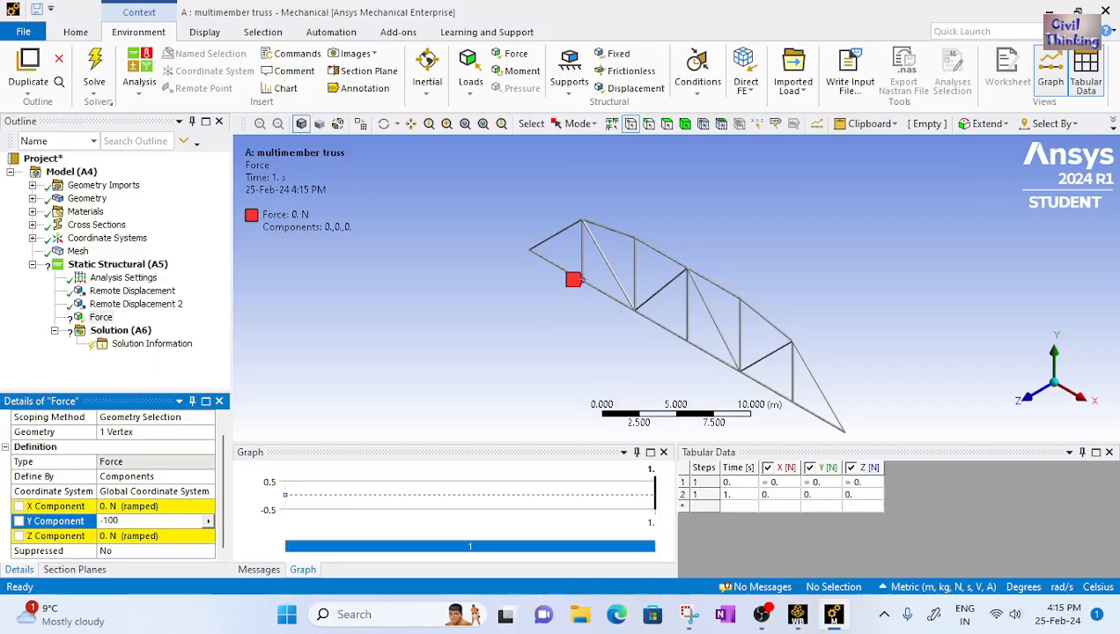
text(-100)
key(Return)
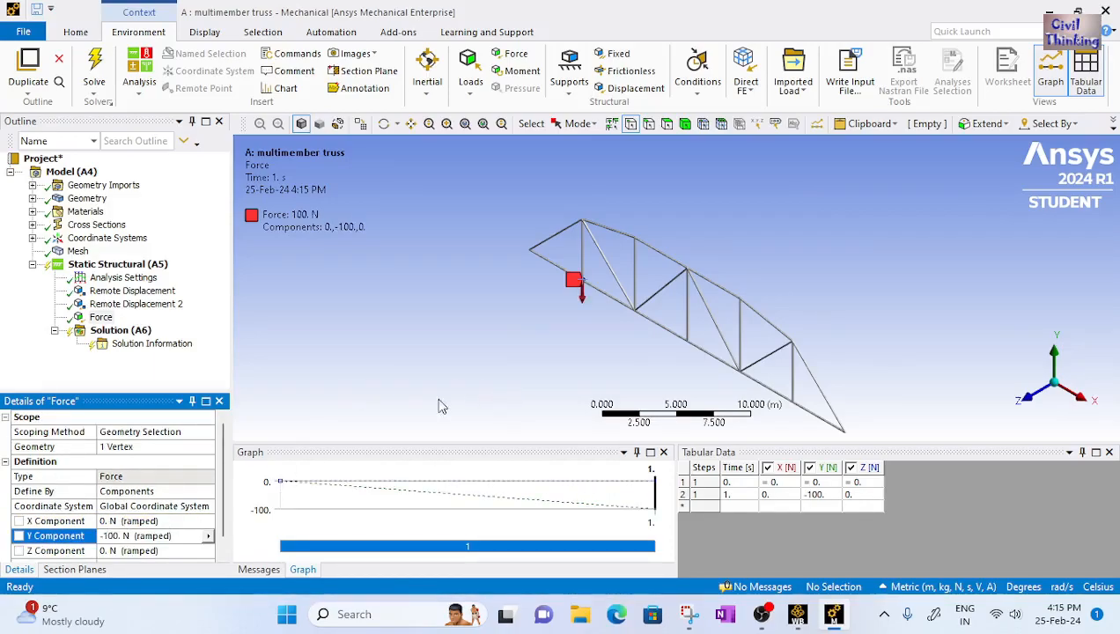
Consult the reference truss sketch and change the first force's Y component to -1000 N
click(689, 613)
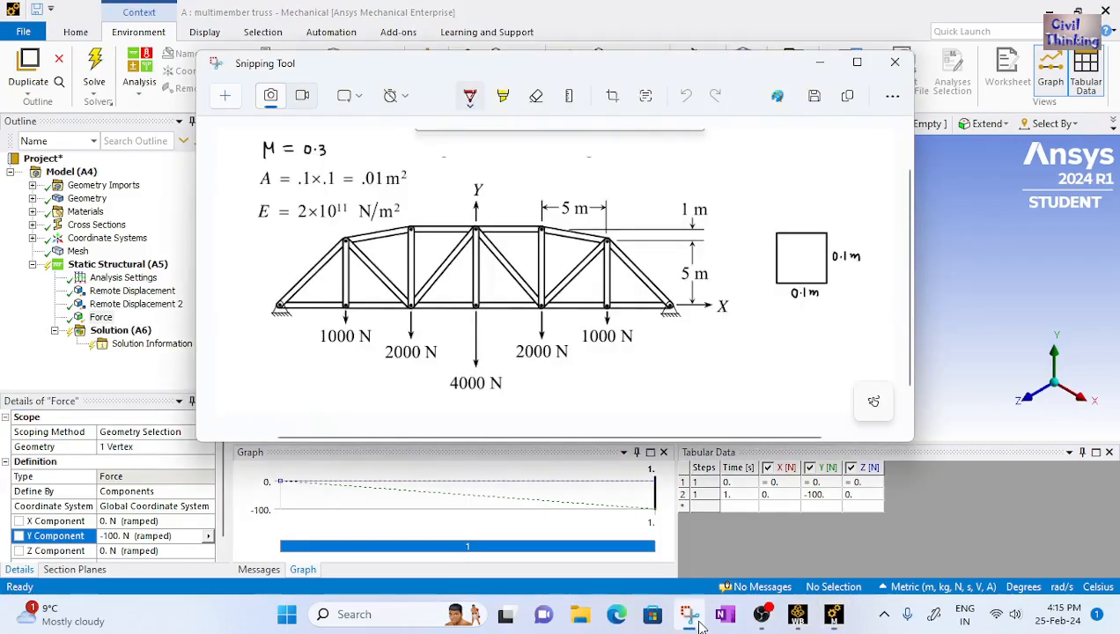
click(121, 536)
click(134, 535)
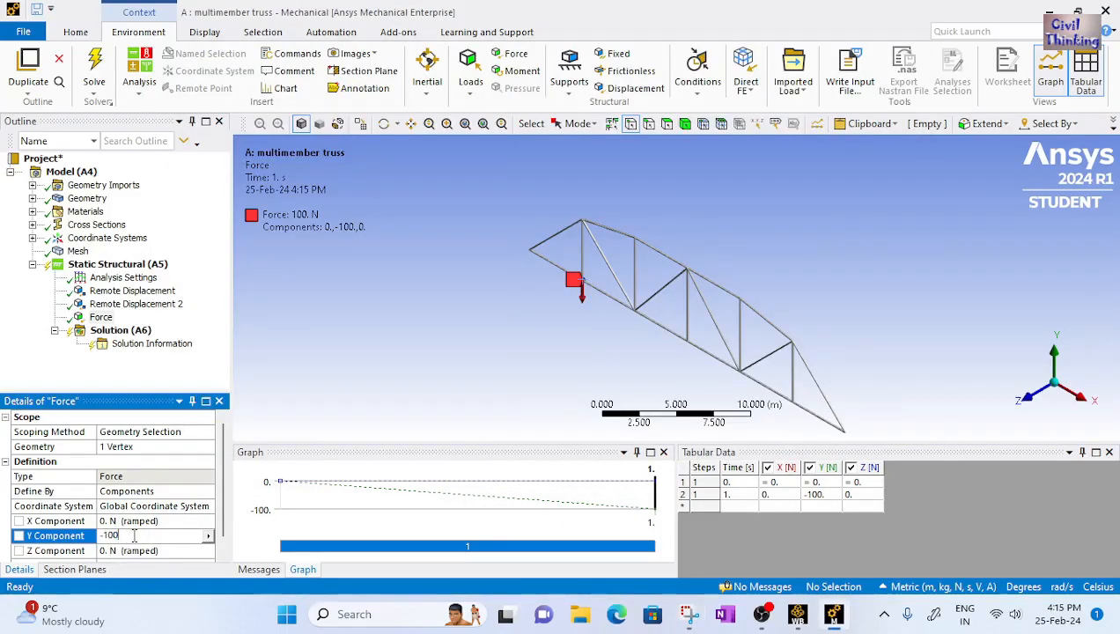
key(Return)
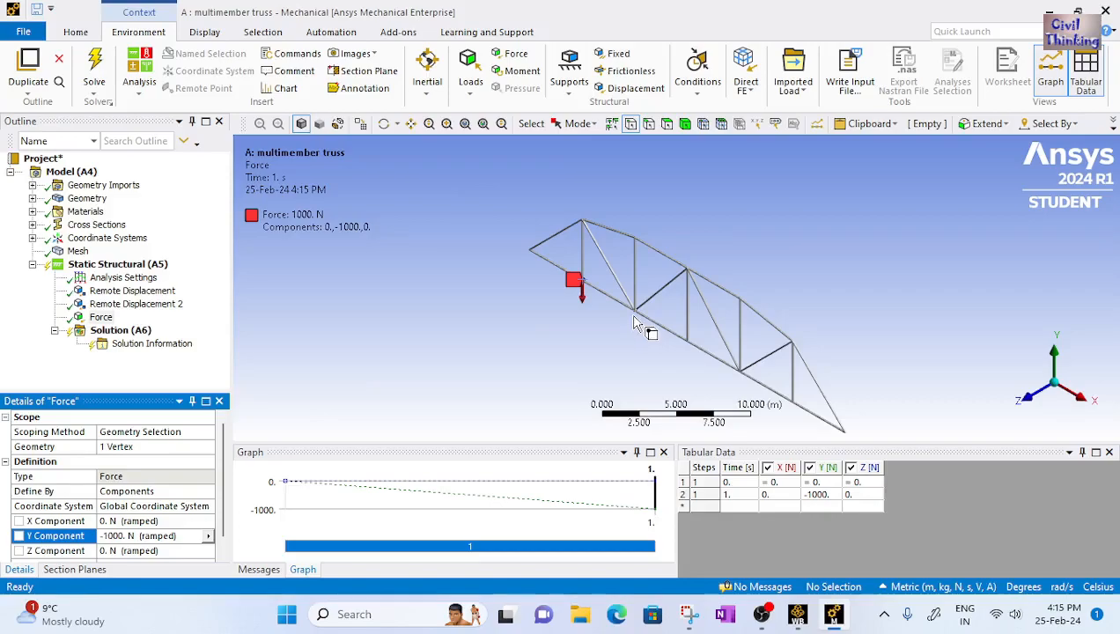
Insert a second Force on the second bottom-chord joint from the left, at x = 10 m
click(516, 53)
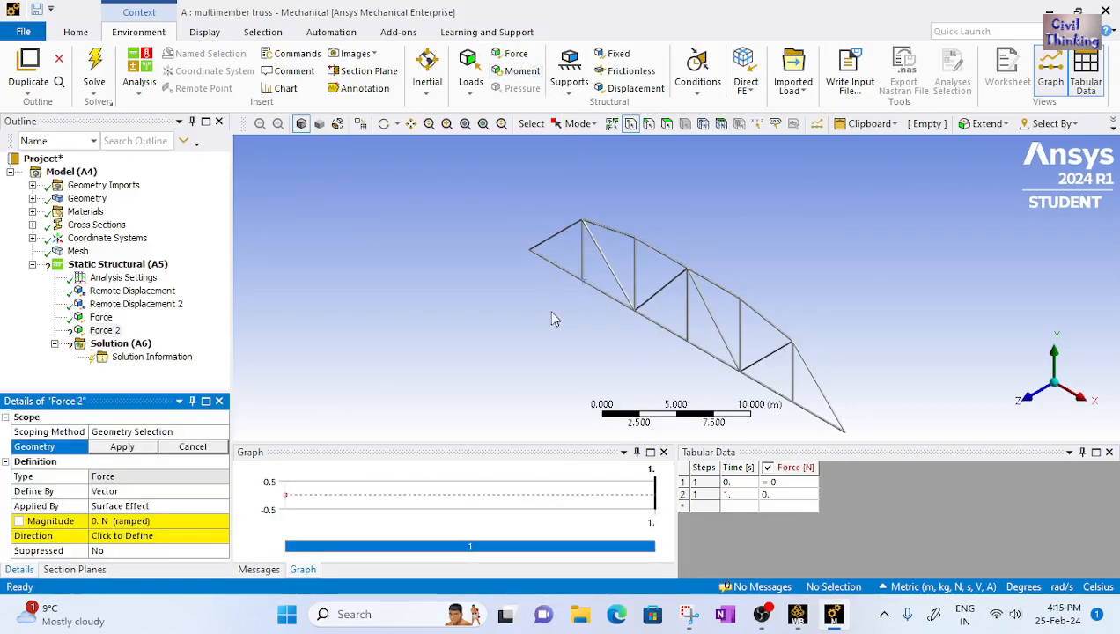
click(634, 314)
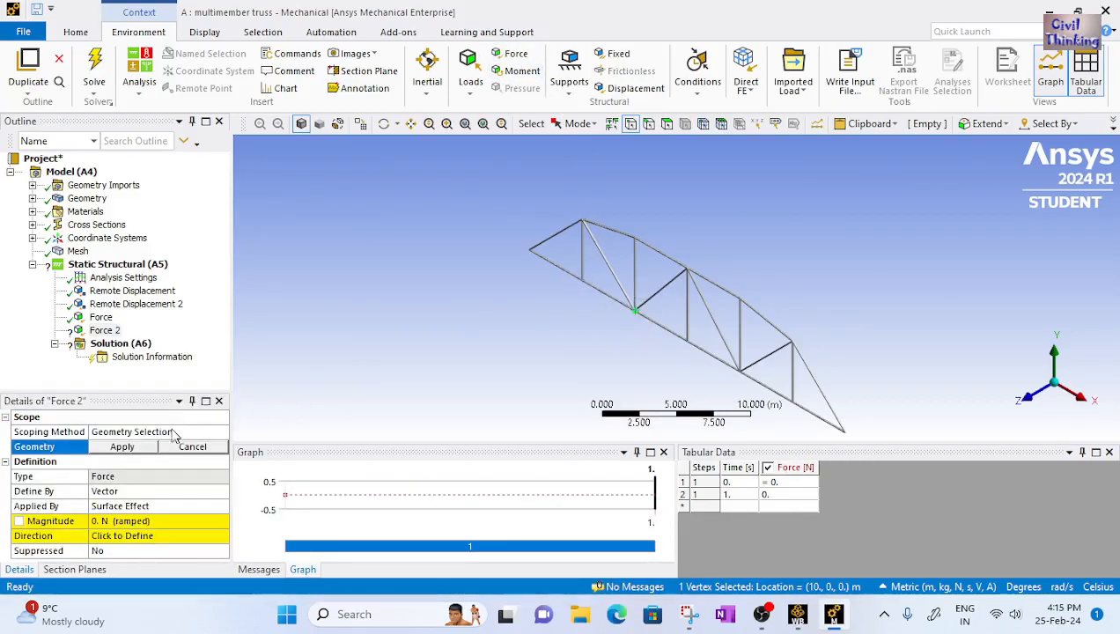
click(123, 446)
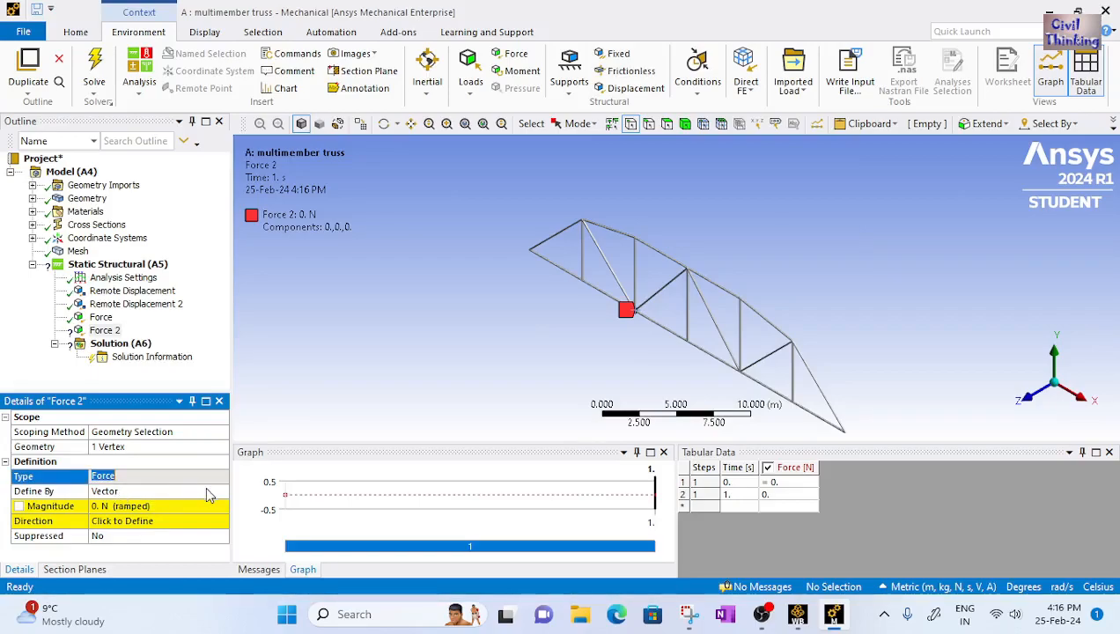
Define the second force by Components and set its Y component to -2000 N
click(211, 490)
click(220, 495)
click(121, 505)
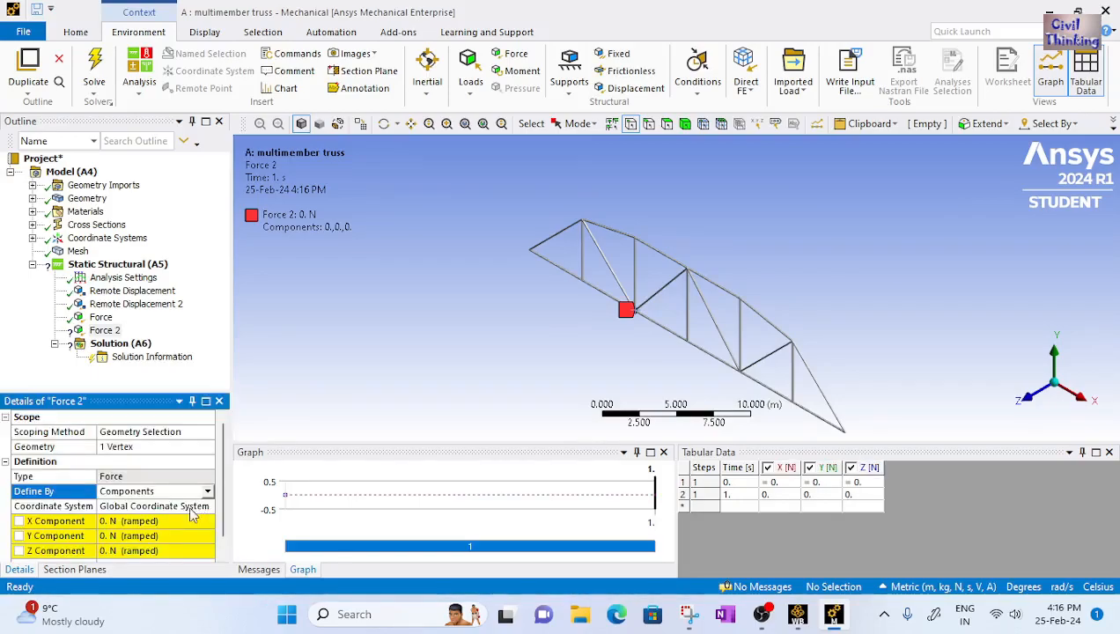
scroll(119, 524, down, 1)
click(117, 522)
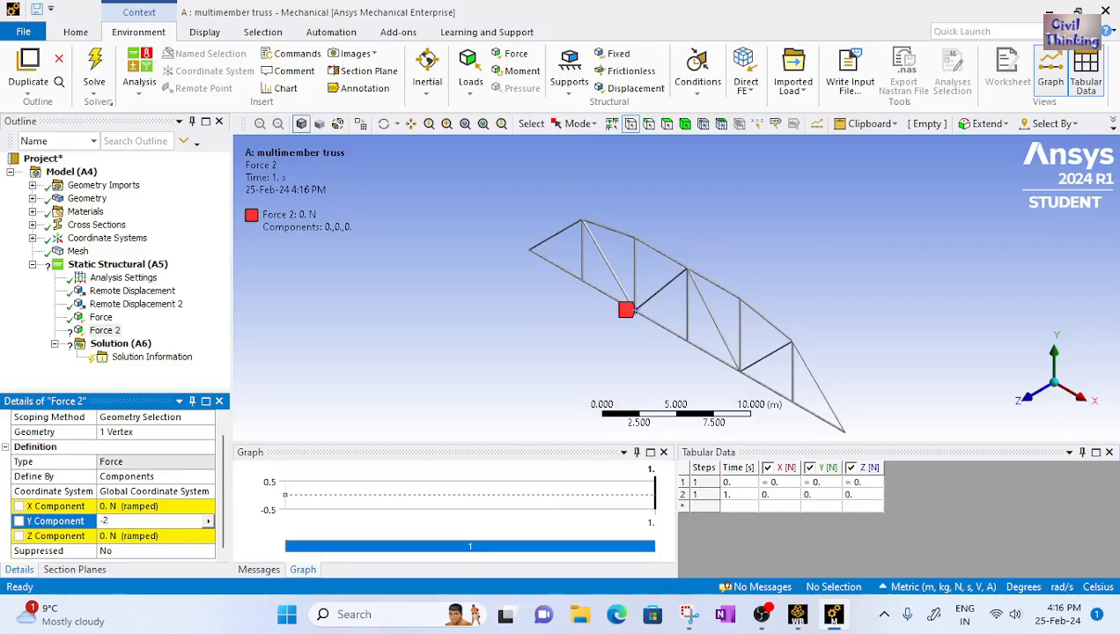
key(Return)
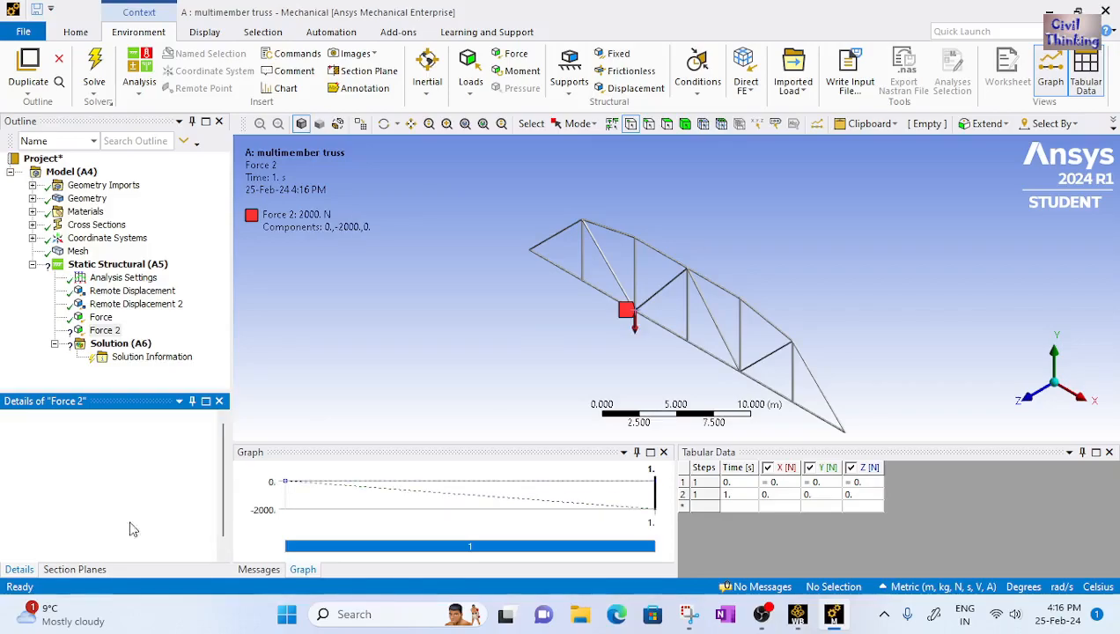
Insert a third Force on the middle bottom-chord joint at x = 15 m
click(516, 54)
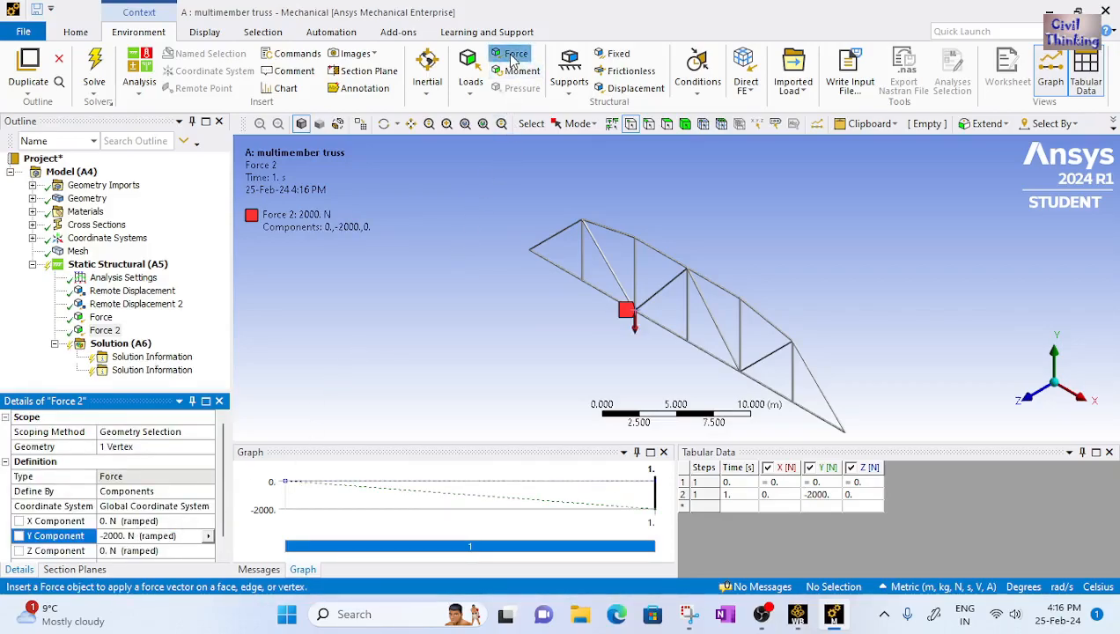
click(687, 341)
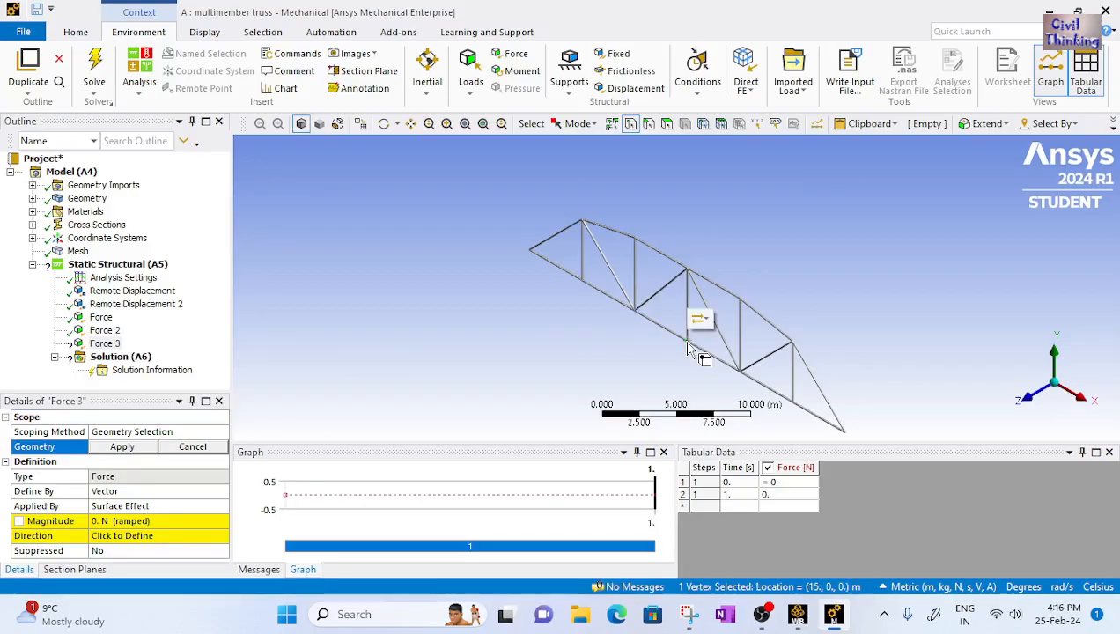
click(138, 447)
Define the third force by Components and set its Y component to -4000 N
click(151, 507)
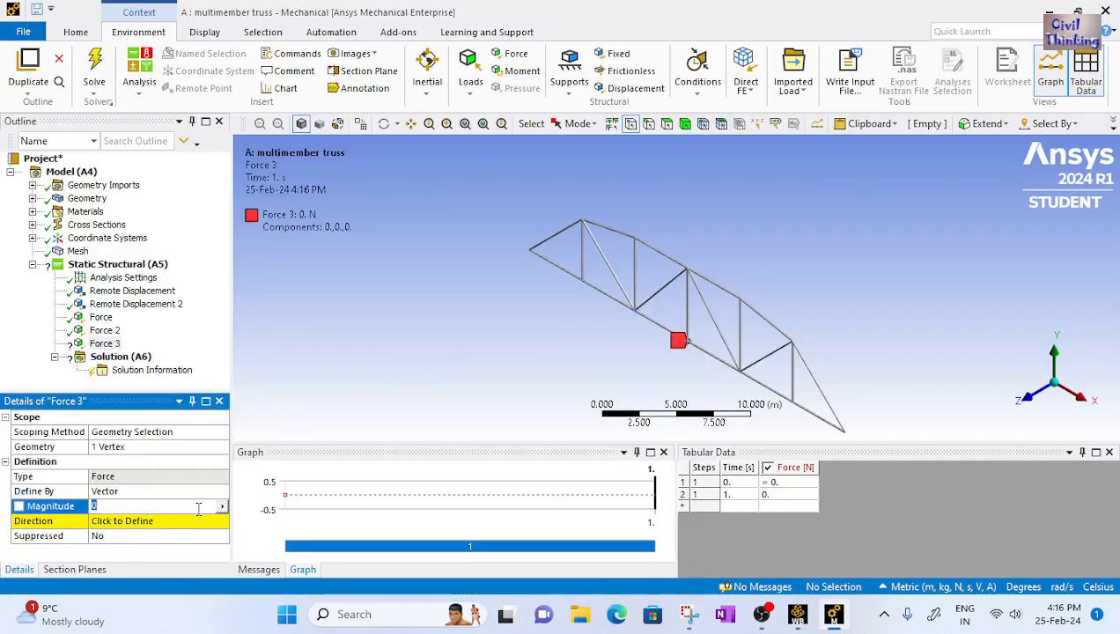
click(200, 491)
click(222, 491)
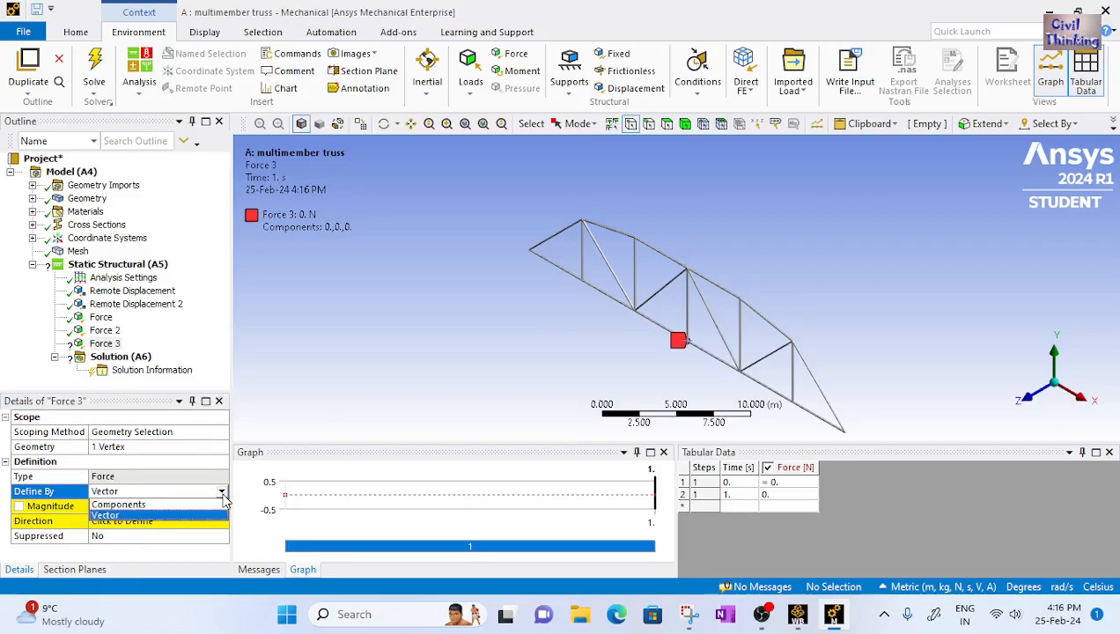
click(179, 505)
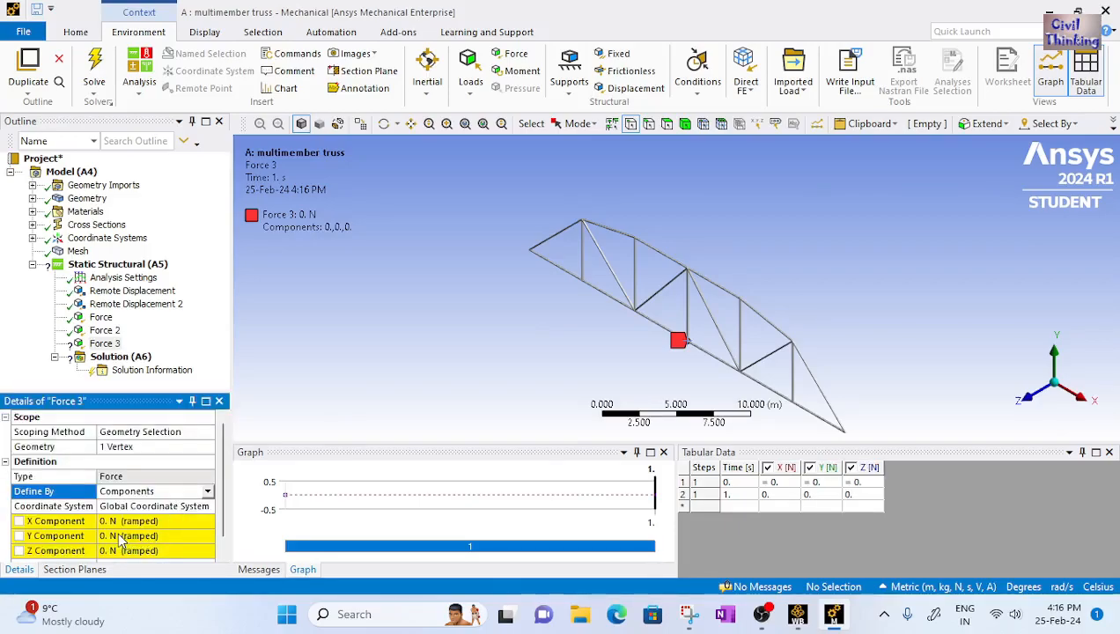
click(119, 536)
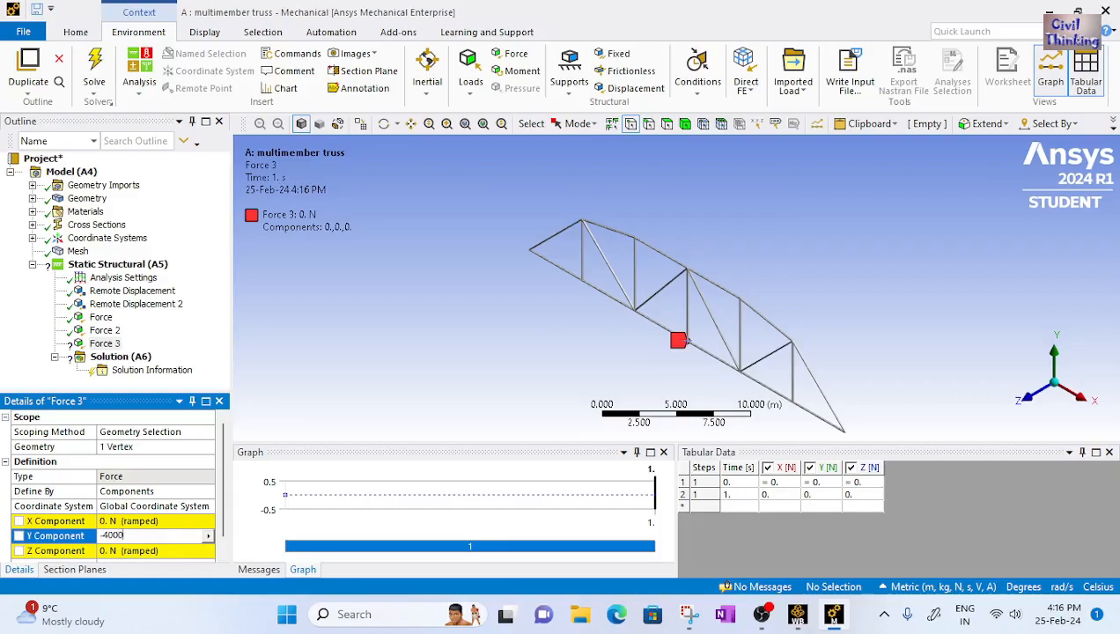
key(Return)
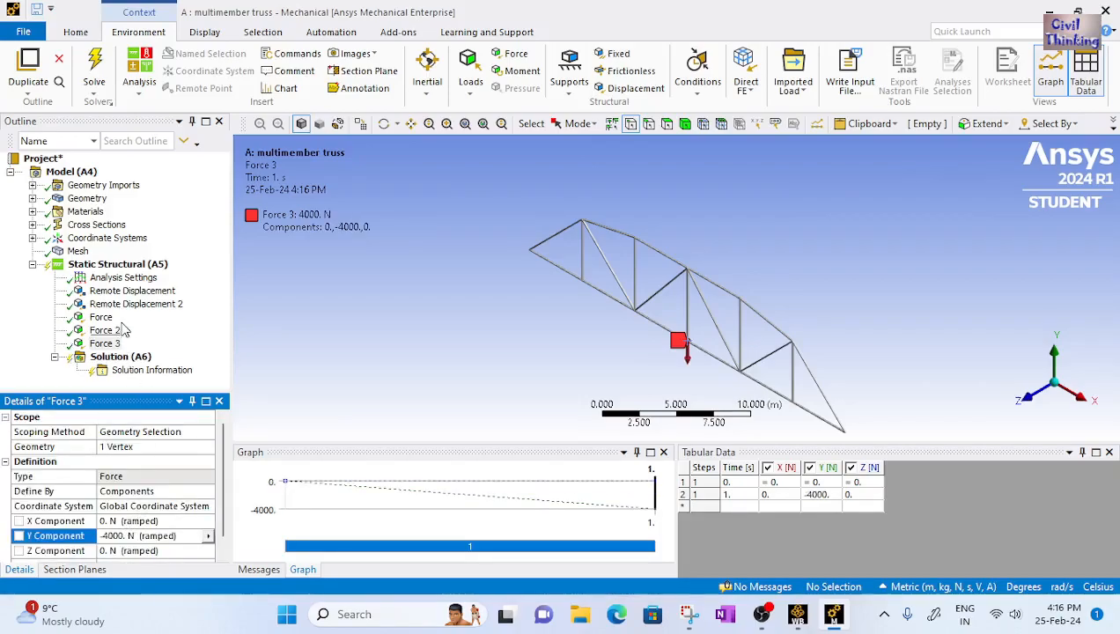
Review the three applied forces and compare them with the reference truss sketch
click(100, 317)
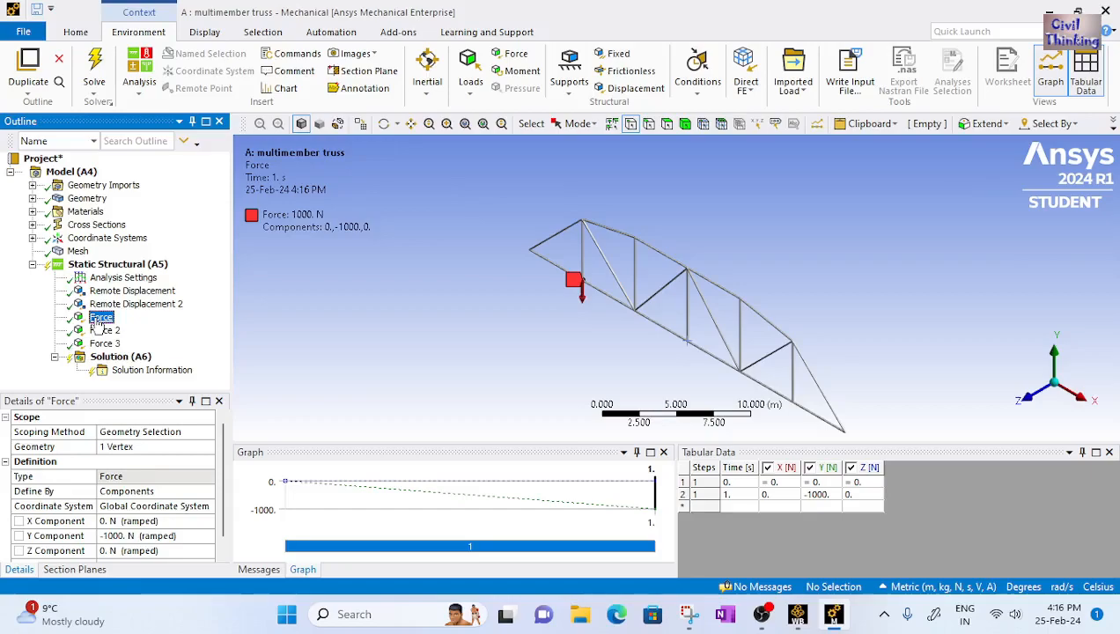
click(102, 330)
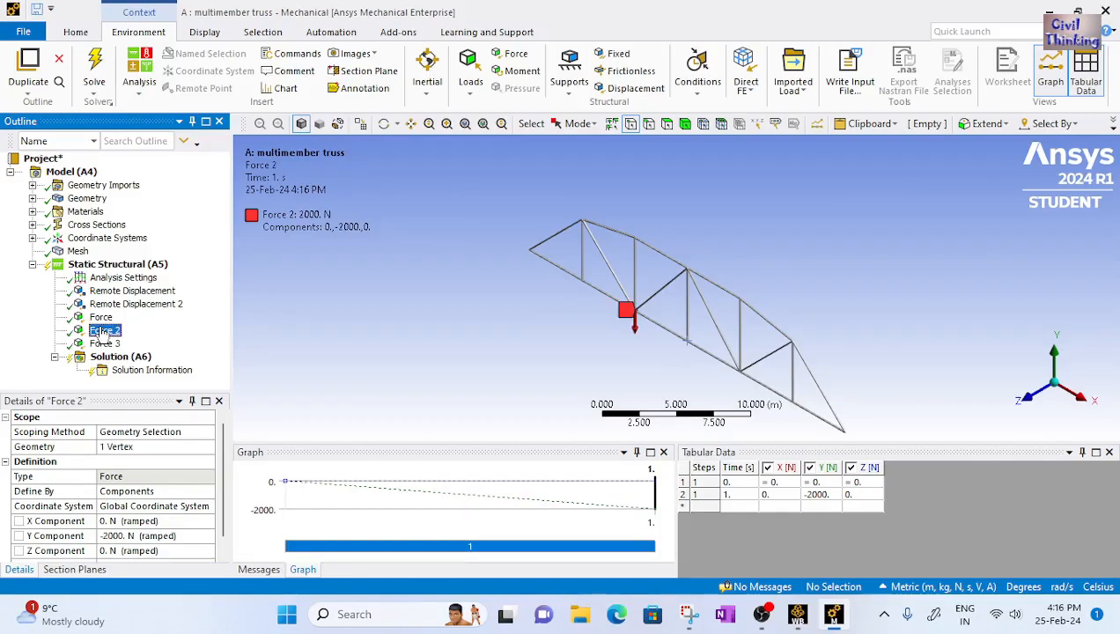
click(104, 344)
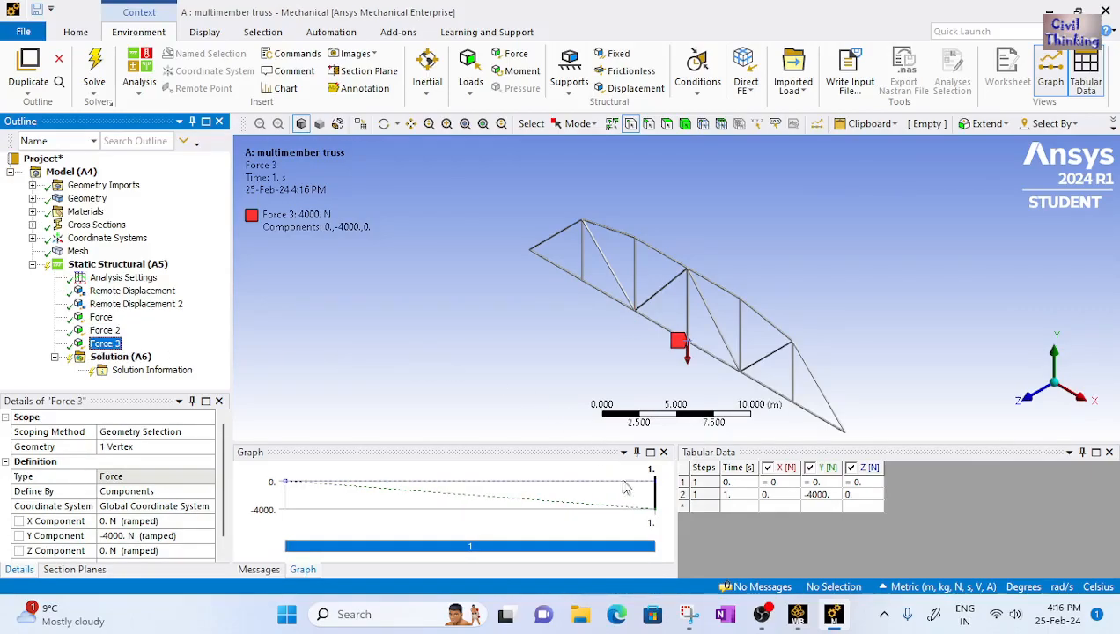
click(689, 614)
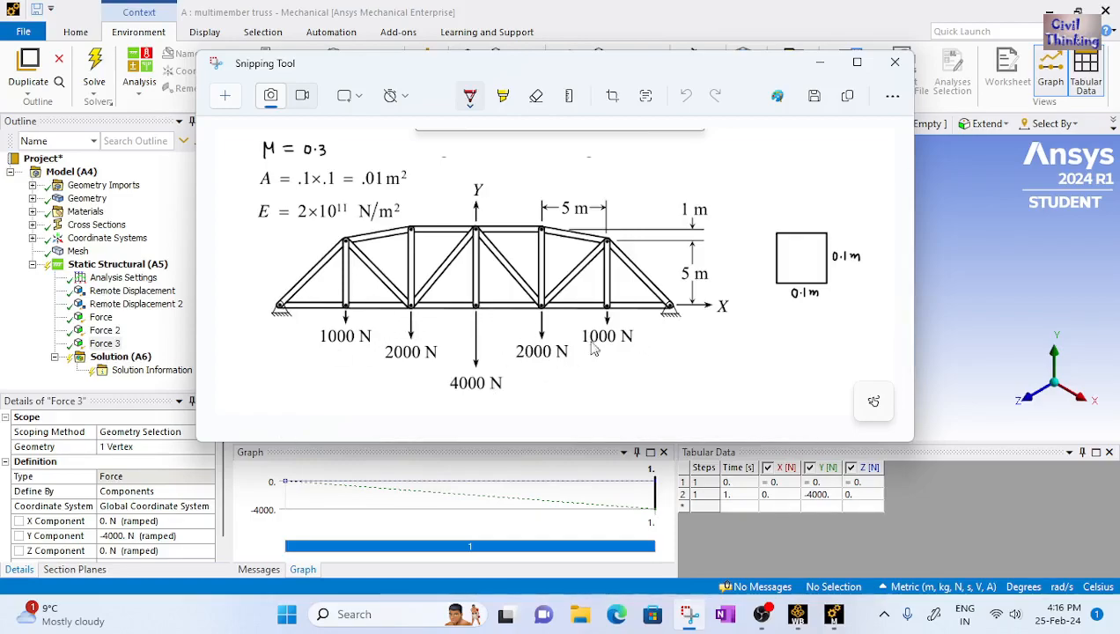
click(820, 63)
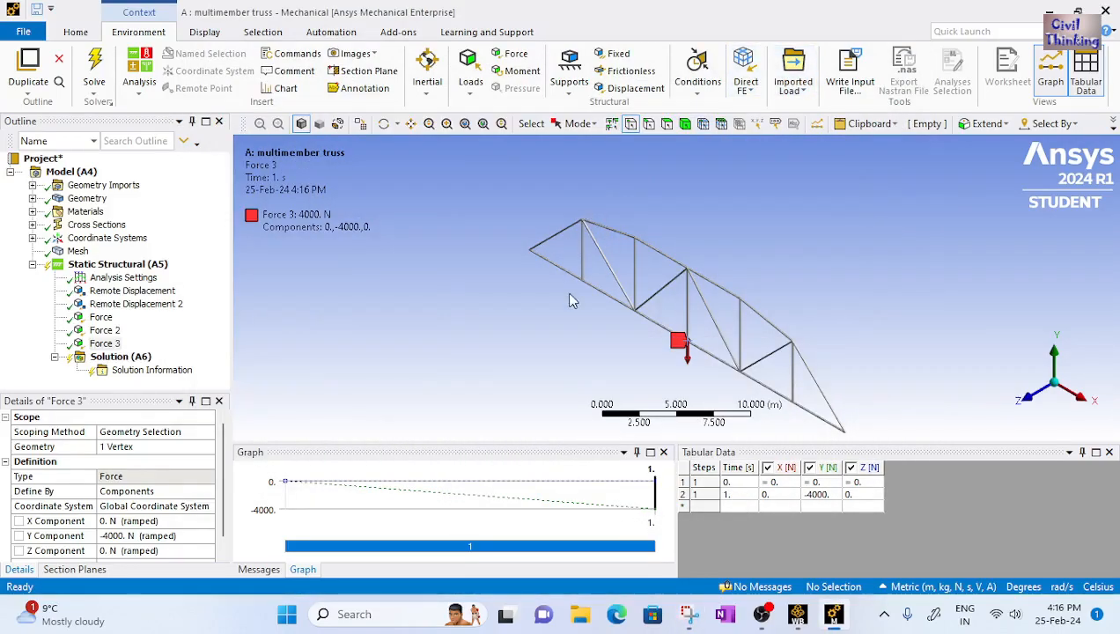
Insert a fourth Force on the bottom-chord joint at x = 20 m
click(512, 54)
click(740, 371)
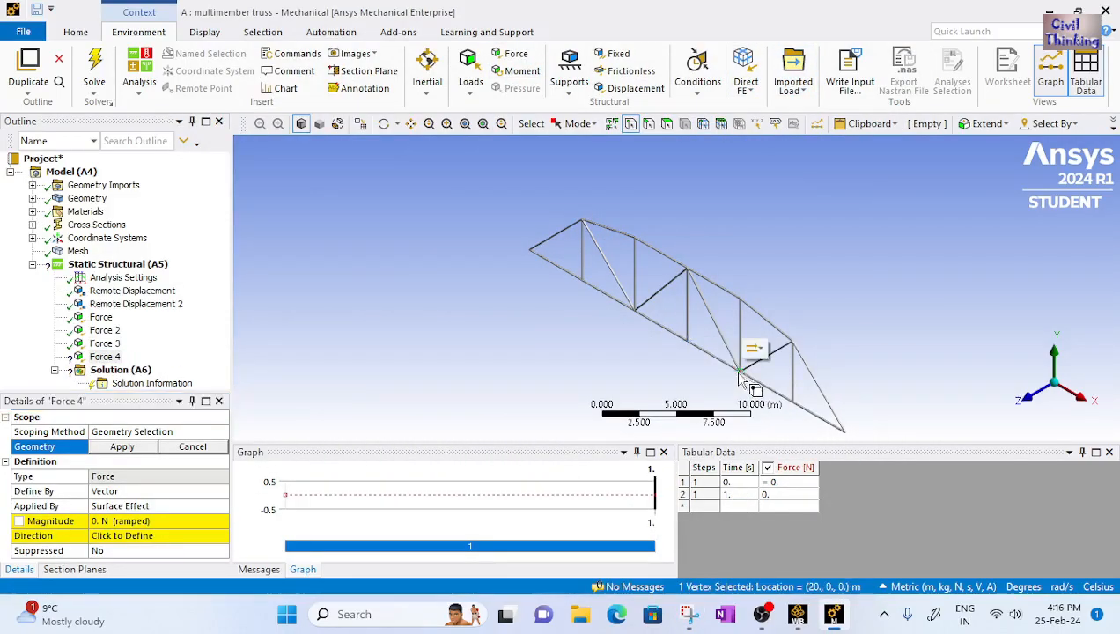
click(122, 448)
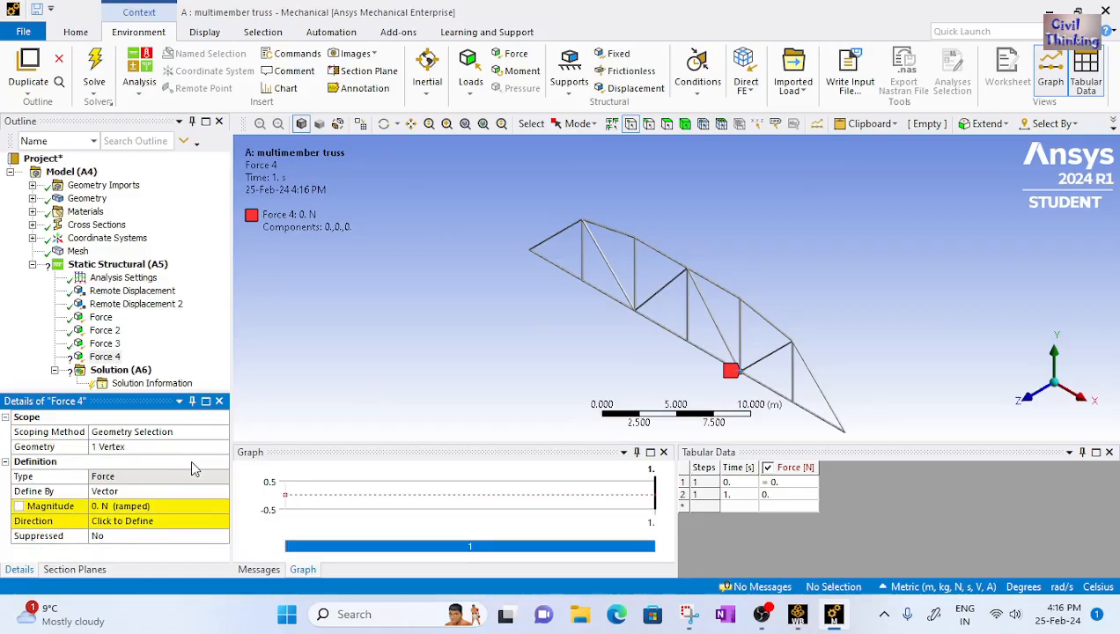
Define the fourth force by Components and set its Y component to -2000 N
click(212, 481)
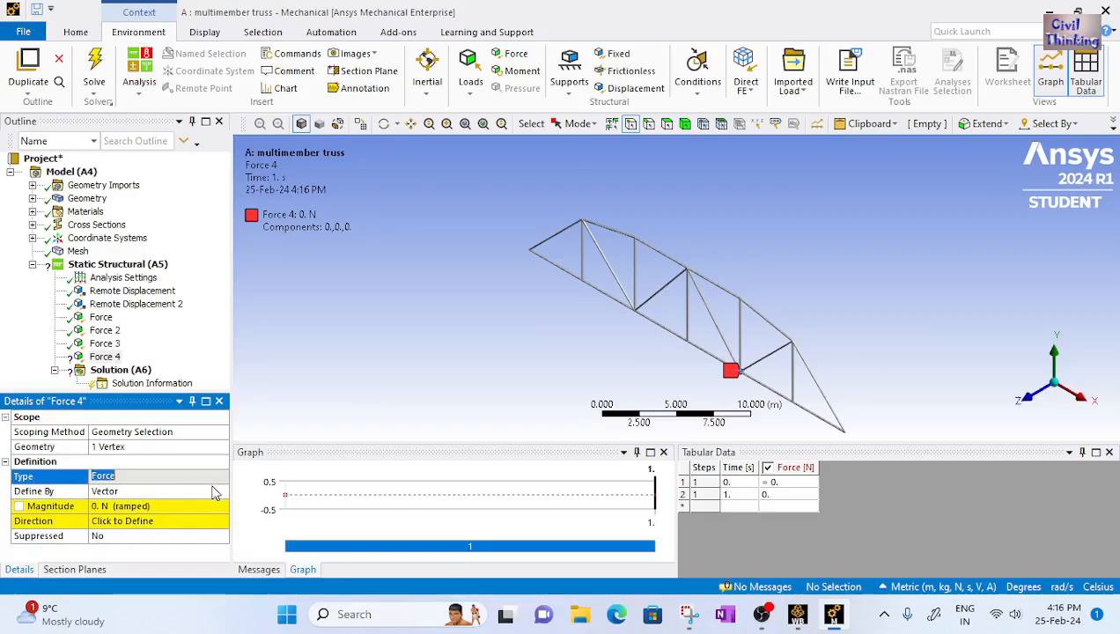
click(213, 491)
click(206, 492)
click(204, 504)
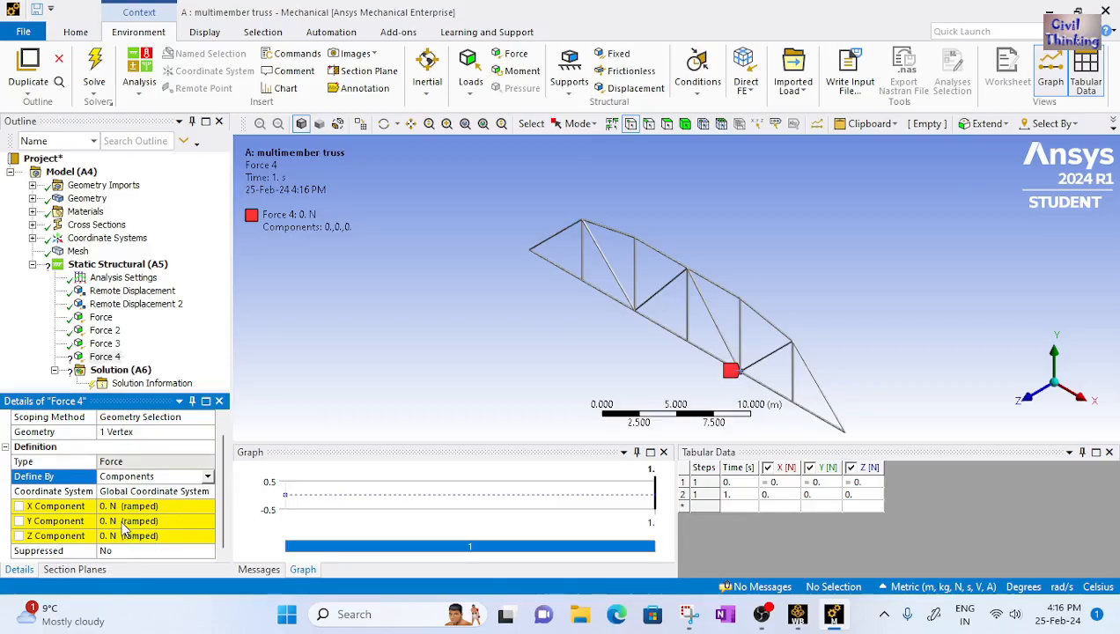
click(122, 521)
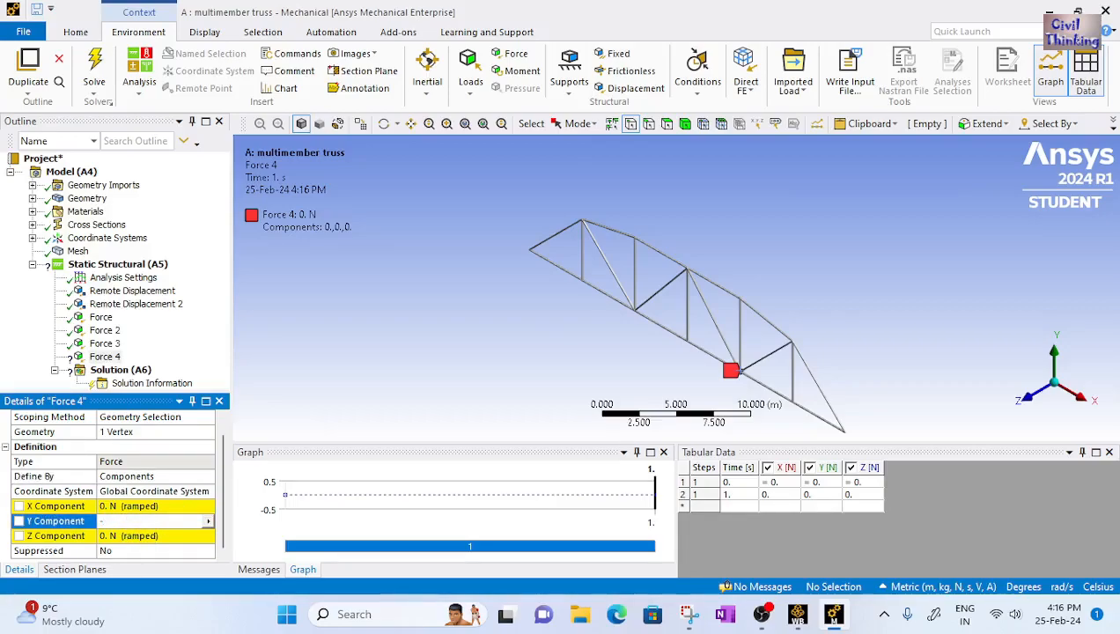
text(-2000)
key(Return)
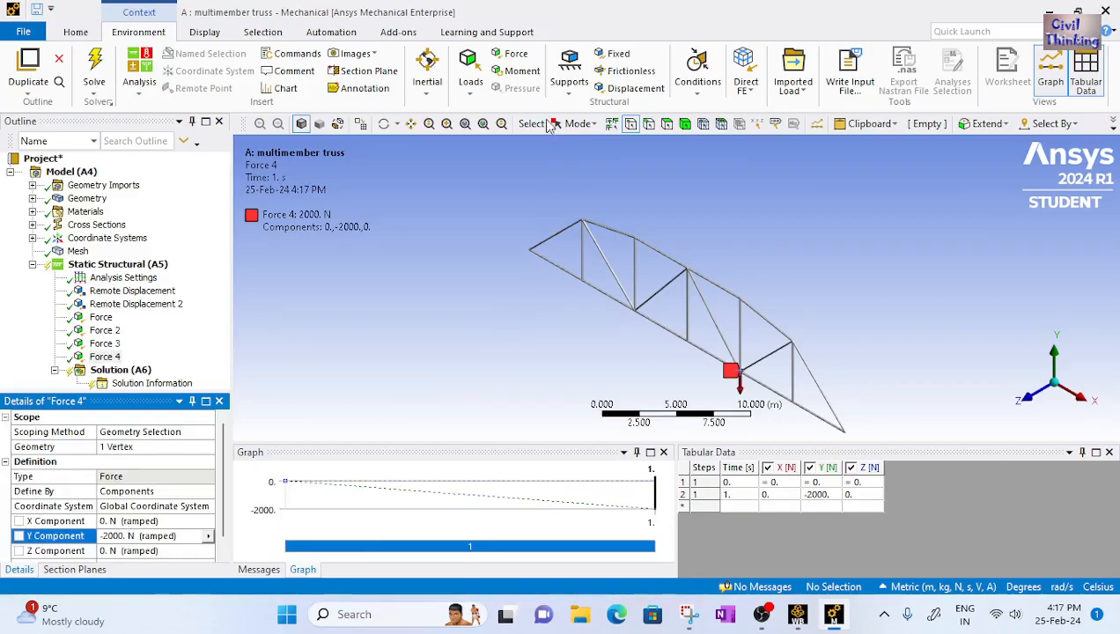
Insert a fifth Force on the last interior bottom-chord joint near the right end
click(516, 56)
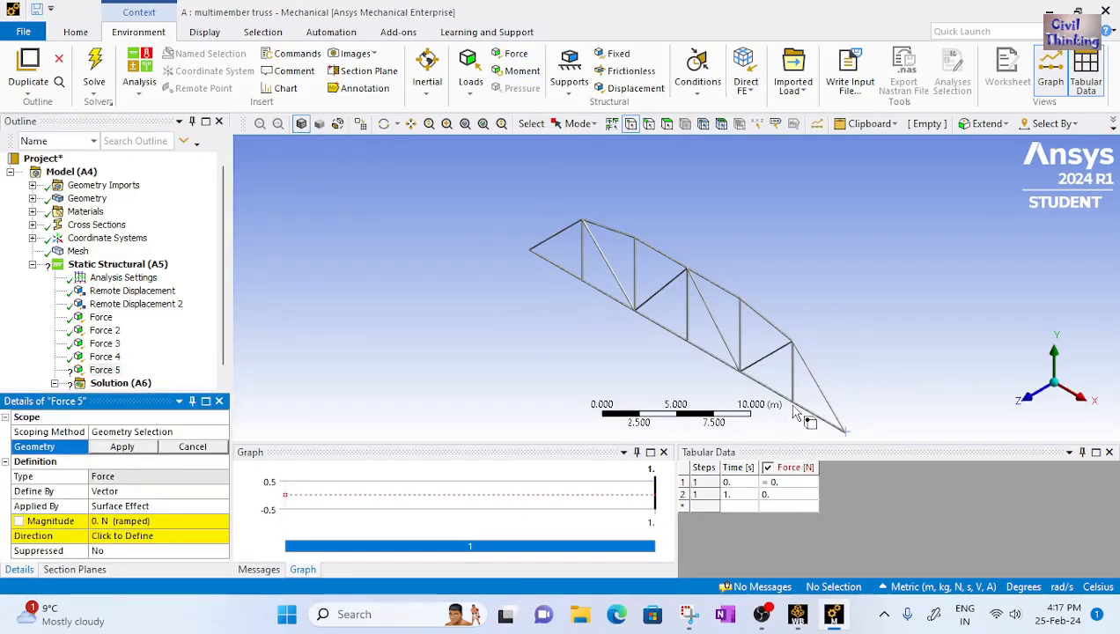
click(790, 405)
click(122, 446)
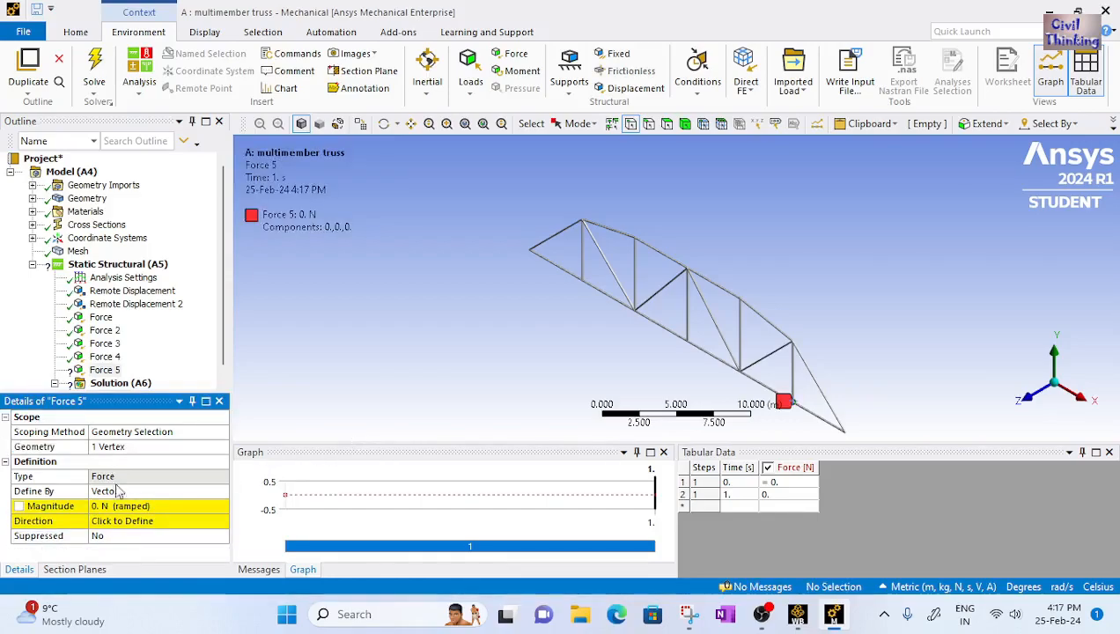
Define the fifth force by Components and set its Y component to -1000 N
click(174, 491)
click(221, 493)
click(195, 504)
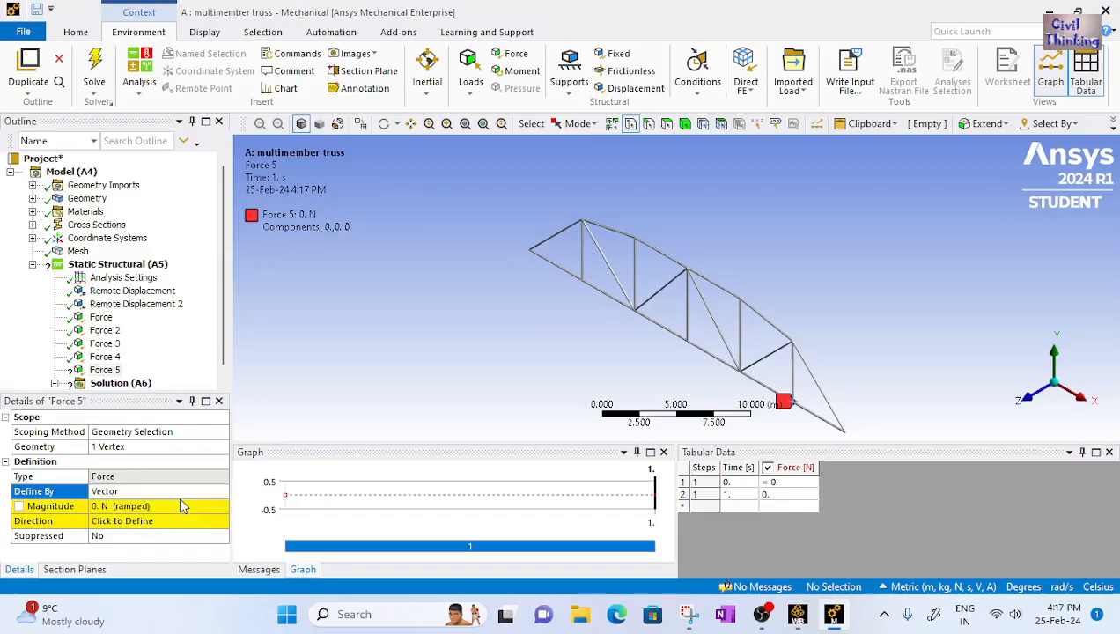
click(110, 523)
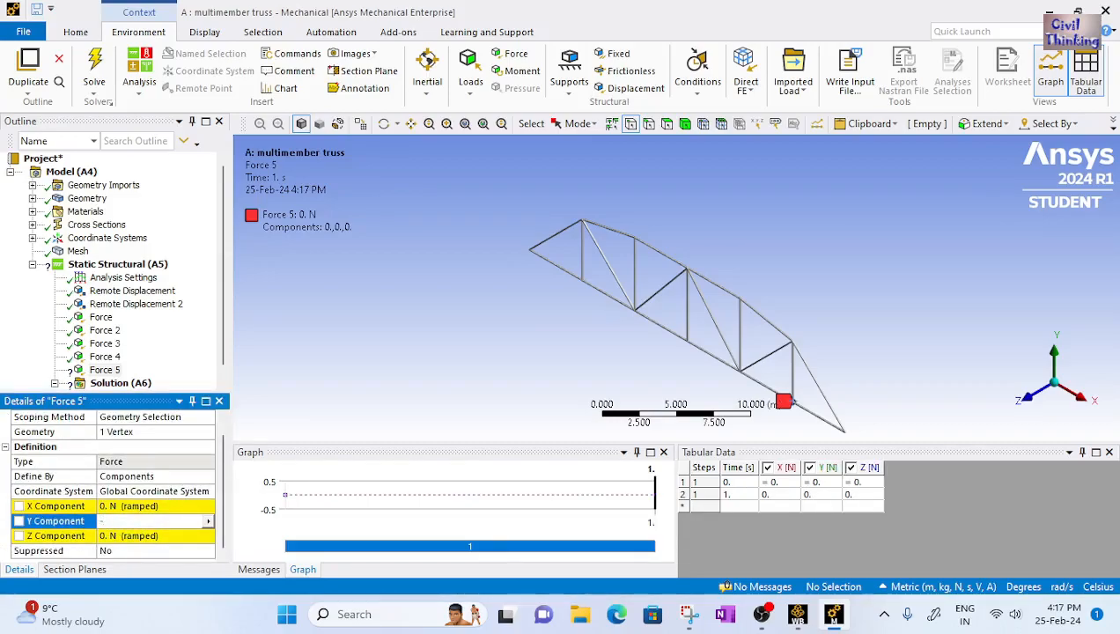
key(Return)
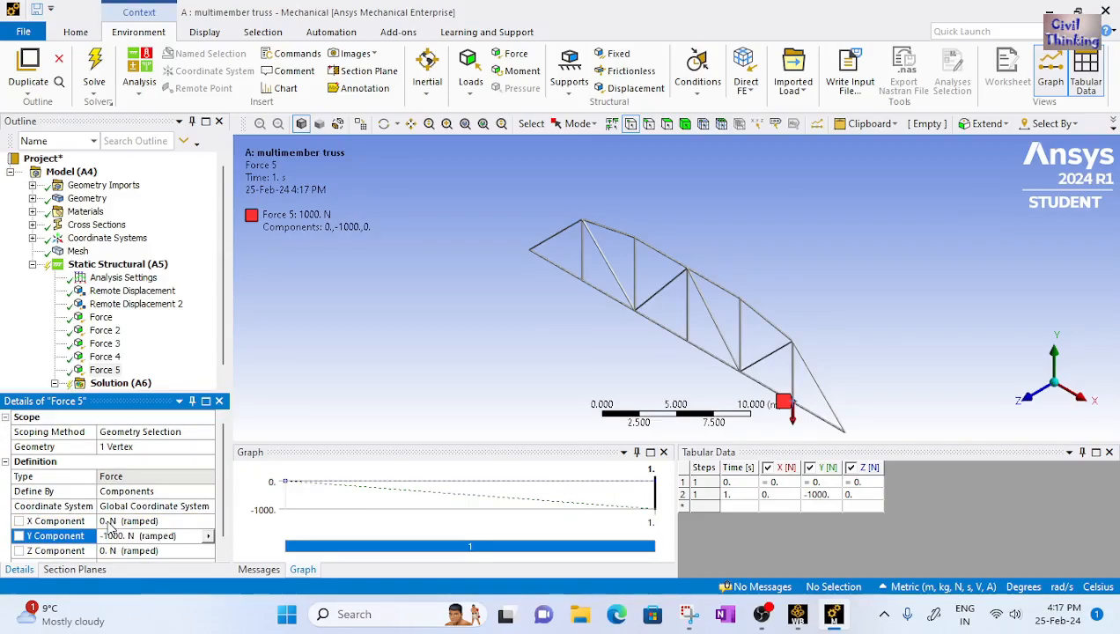
Review each applied force in turn to check its location and value
click(102, 320)
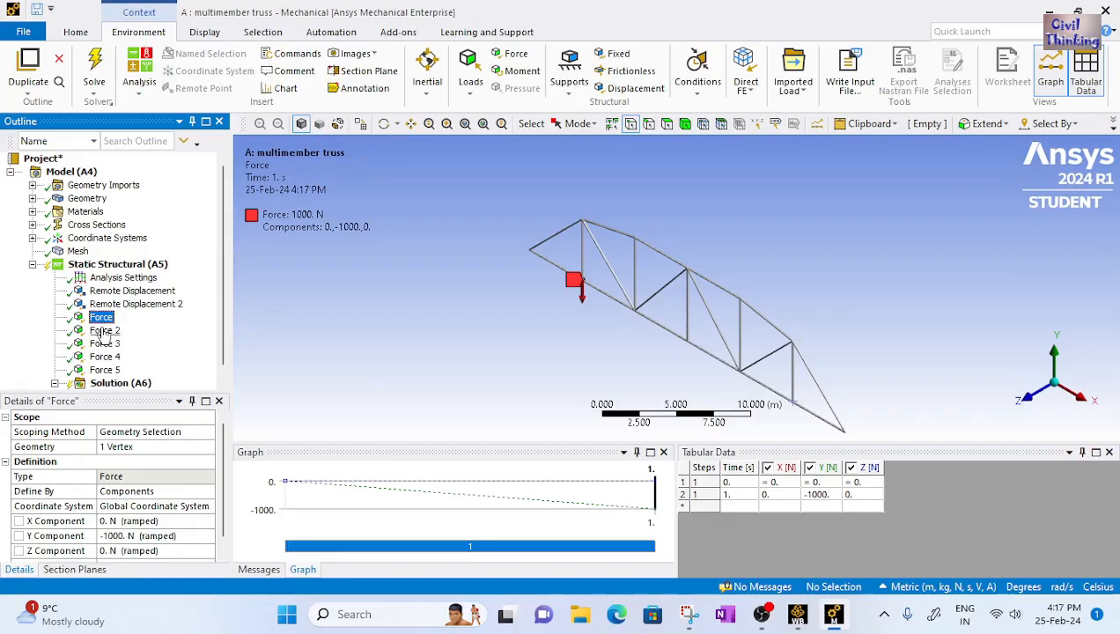
click(105, 332)
click(105, 344)
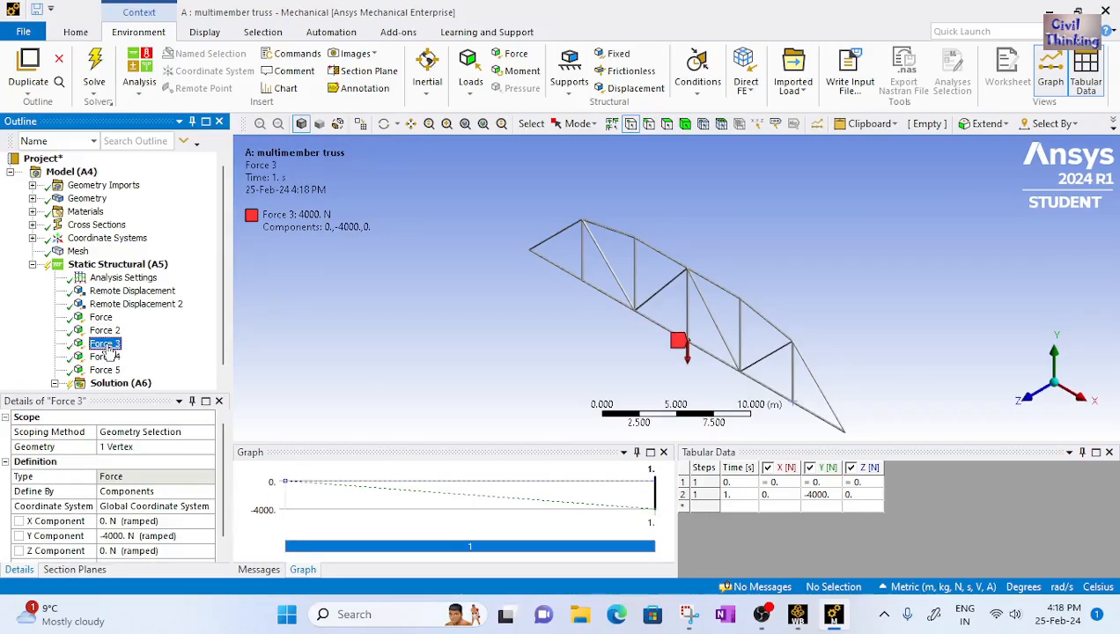
click(106, 357)
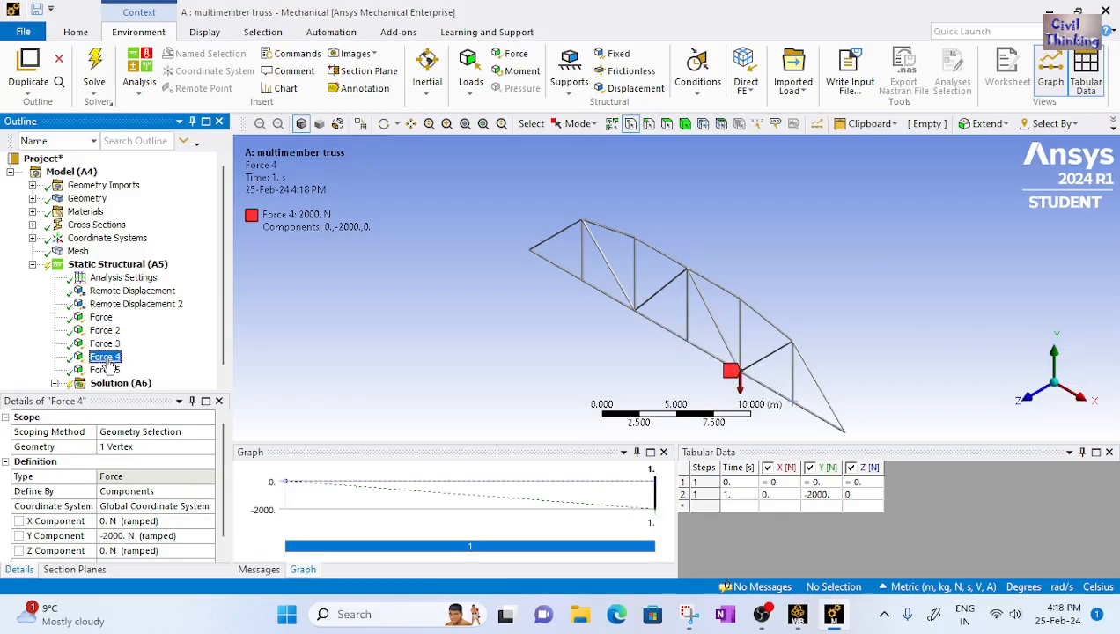
Compare the fifth force with the load diagram in the reference image
click(105, 371)
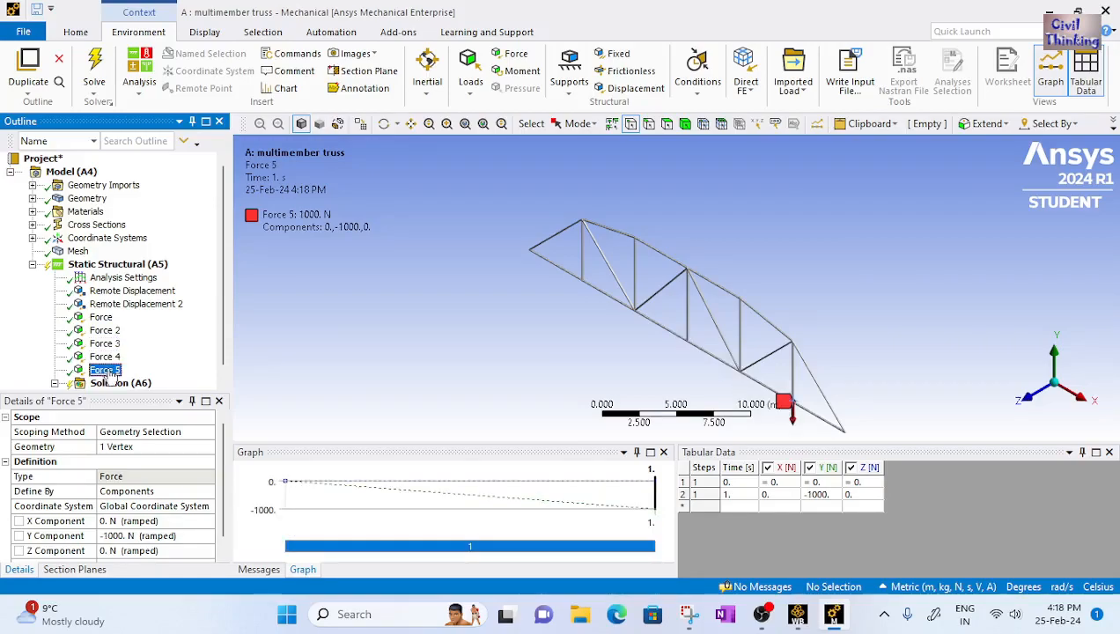
click(689, 616)
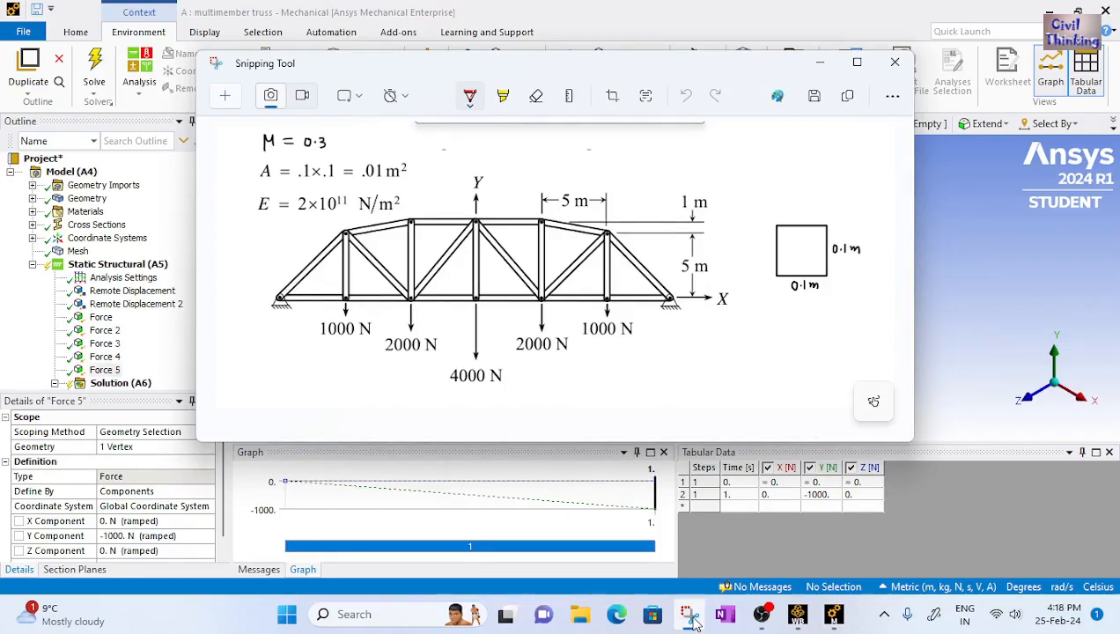
click(692, 619)
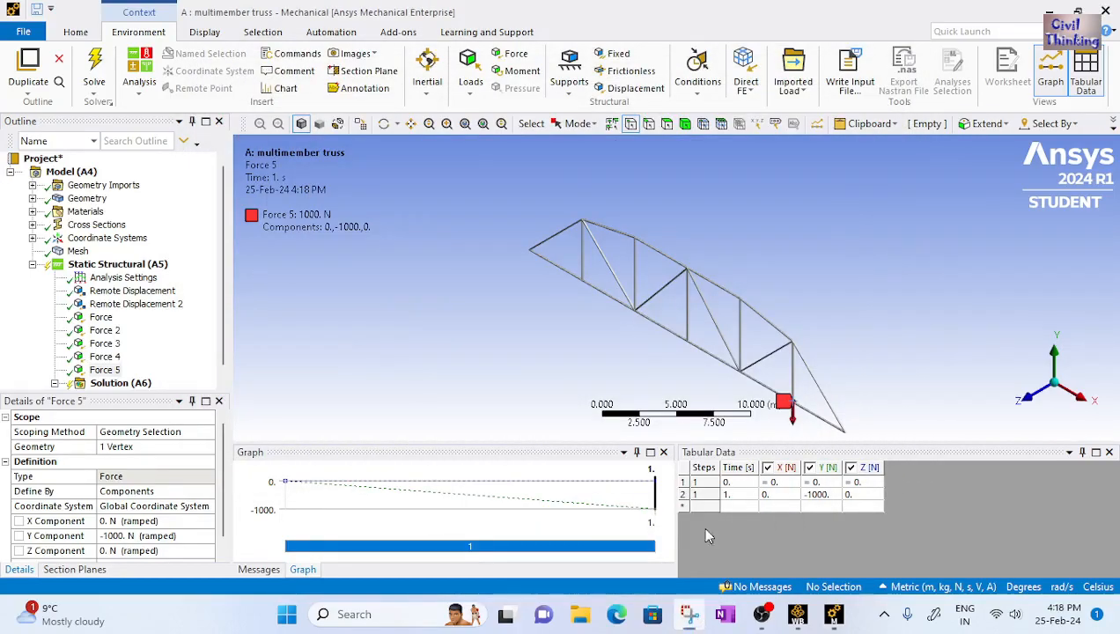
Review both remote displacements and all five forces in turn to check their locations and values
click(110, 291)
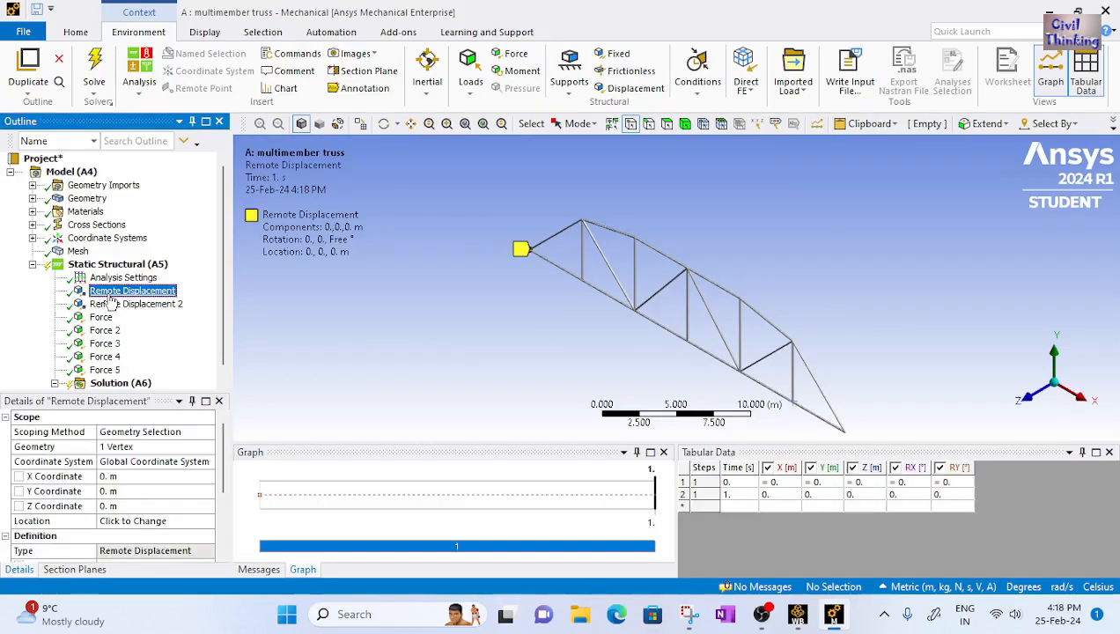
click(110, 303)
click(101, 317)
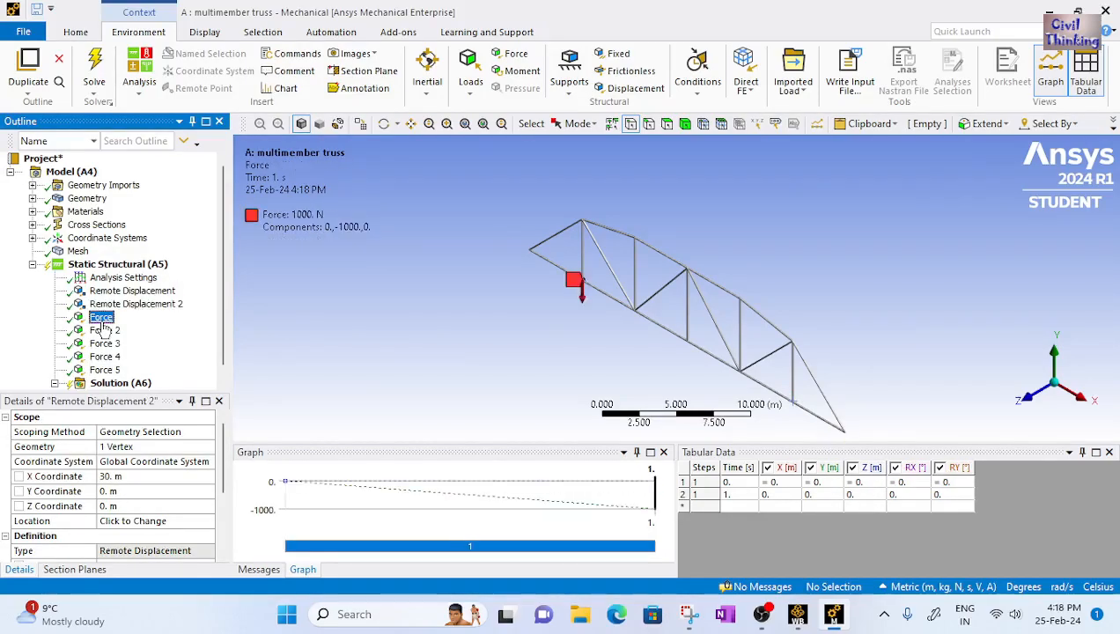
click(104, 331)
click(104, 344)
click(104, 357)
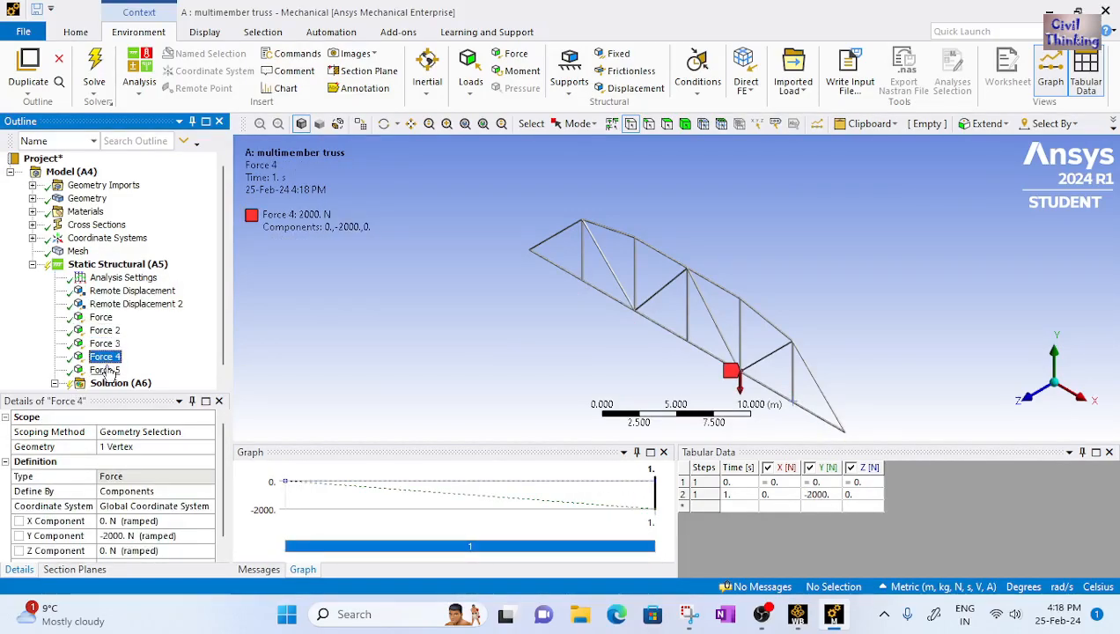
click(104, 370)
click(126, 305)
click(124, 292)
click(105, 318)
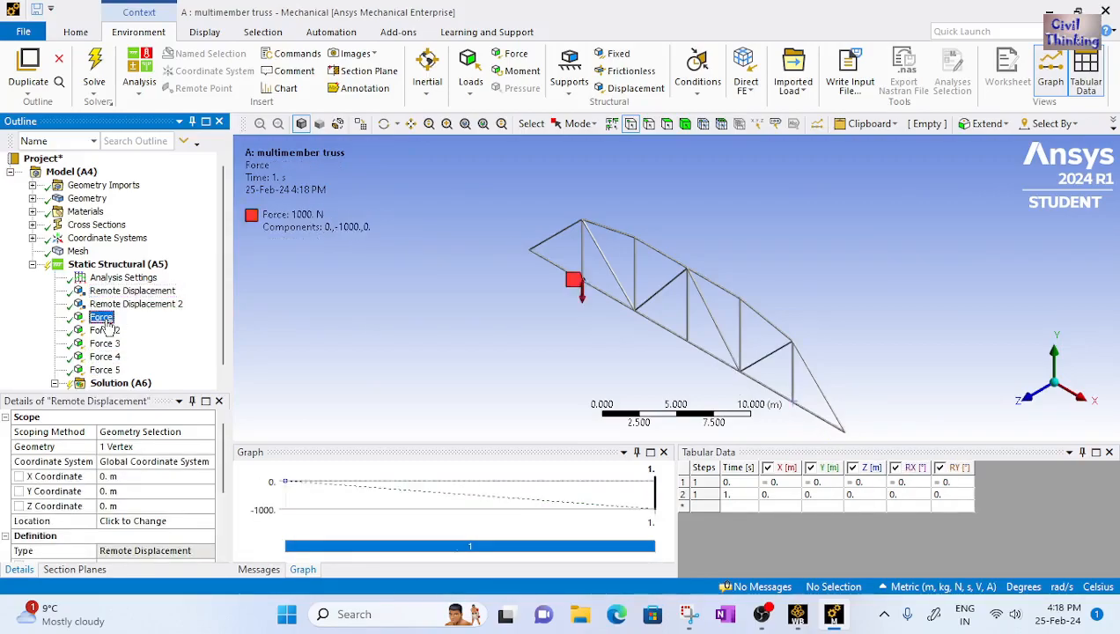
click(104, 344)
click(103, 357)
click(104, 370)
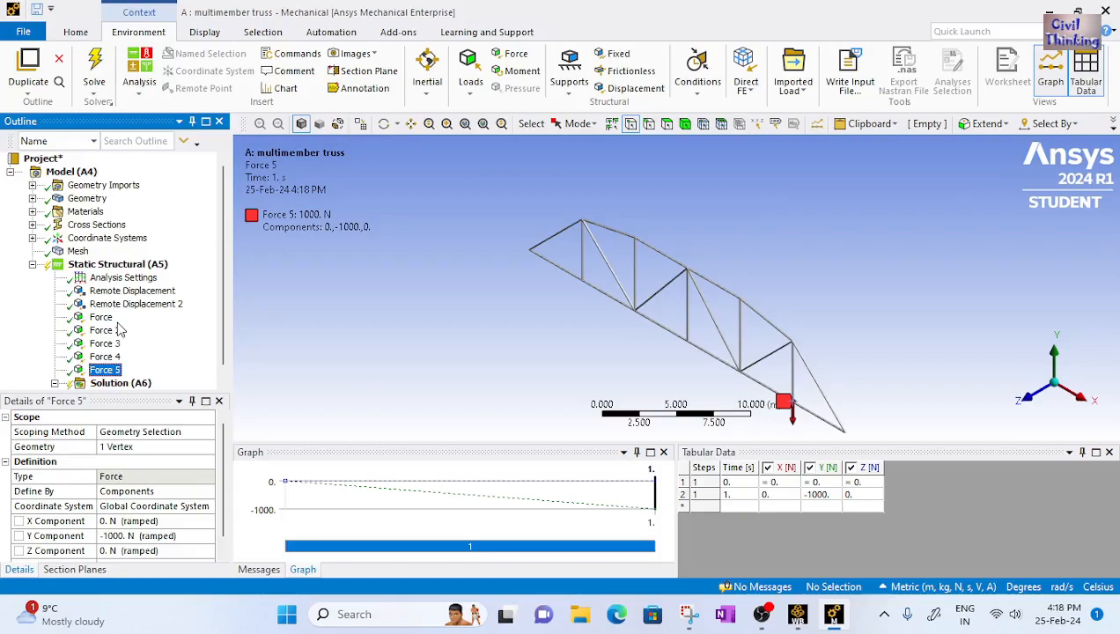
Insert a Beam Tool result under the Solution
scroll(123, 281, down, 1)
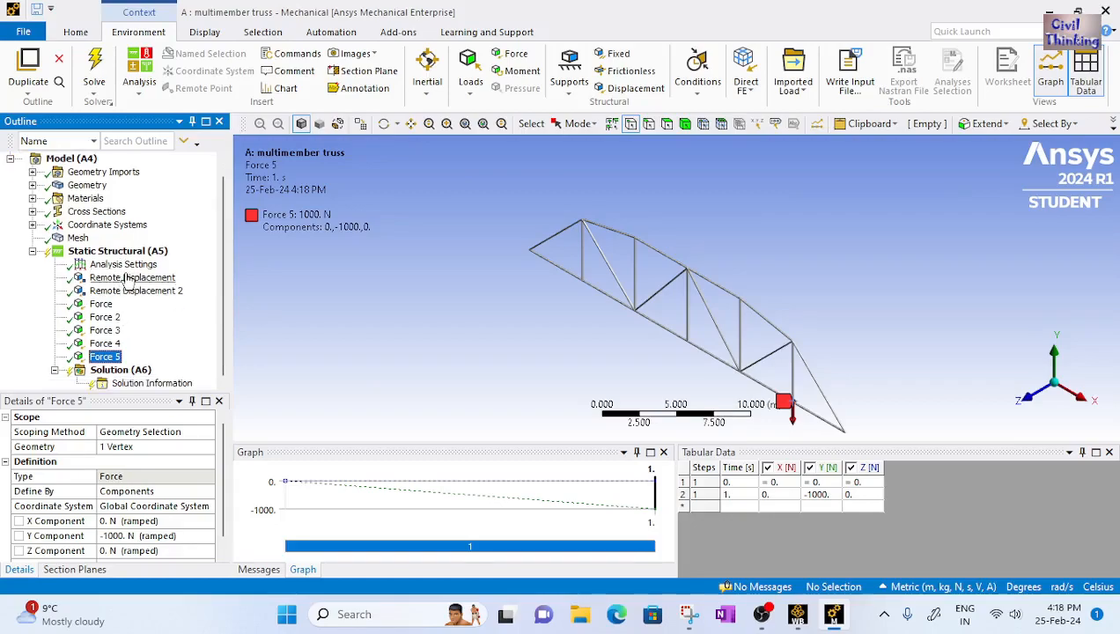
right_click(129, 371)
mouse_move(264, 381)
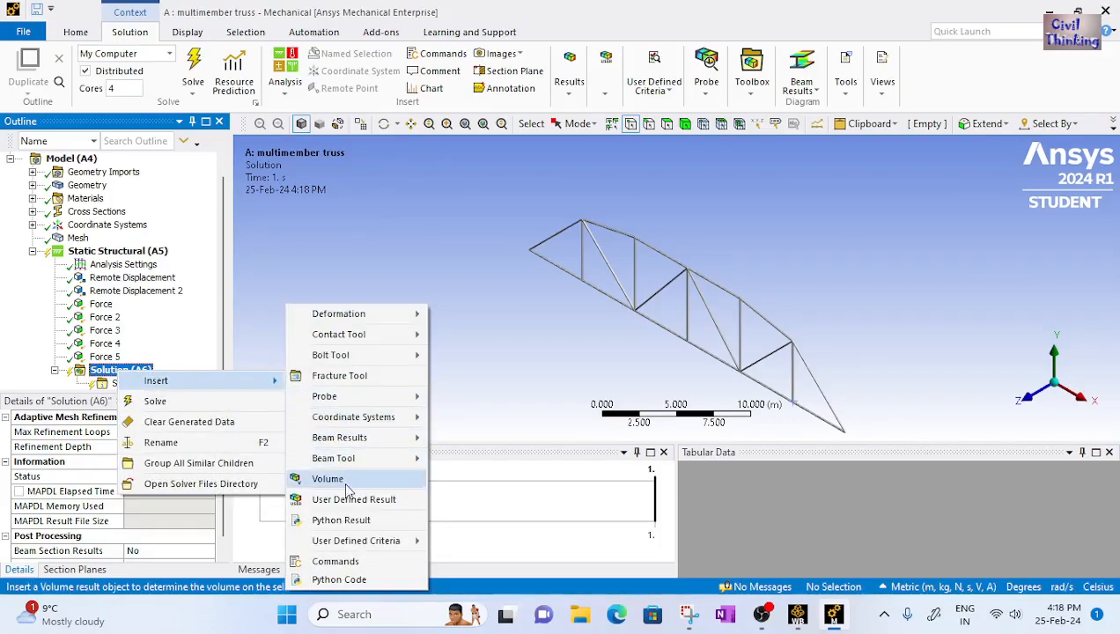
mouse_move(355, 464)
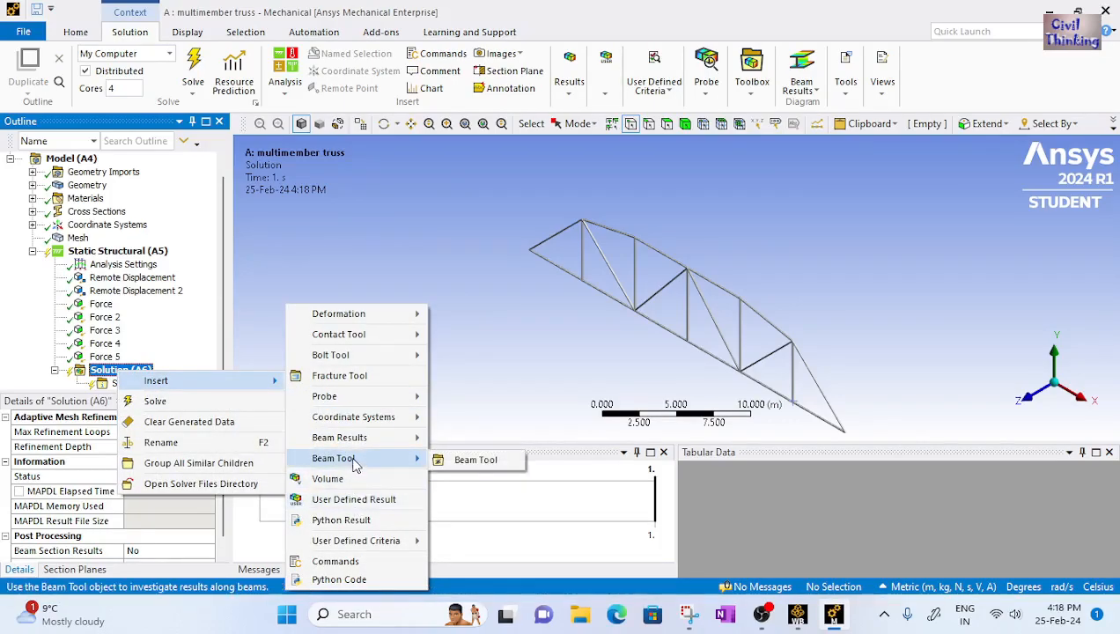
click(475, 460)
Add a Total Deformation result to the Beam Tool
right_click(123, 388)
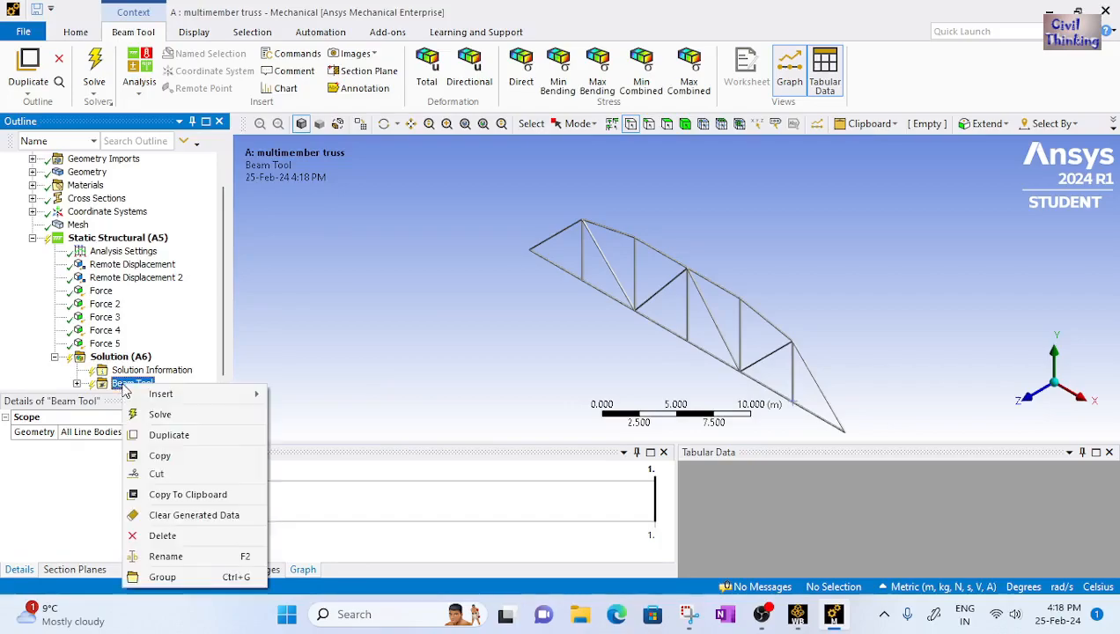
mouse_move(230, 395)
mouse_move(317, 401)
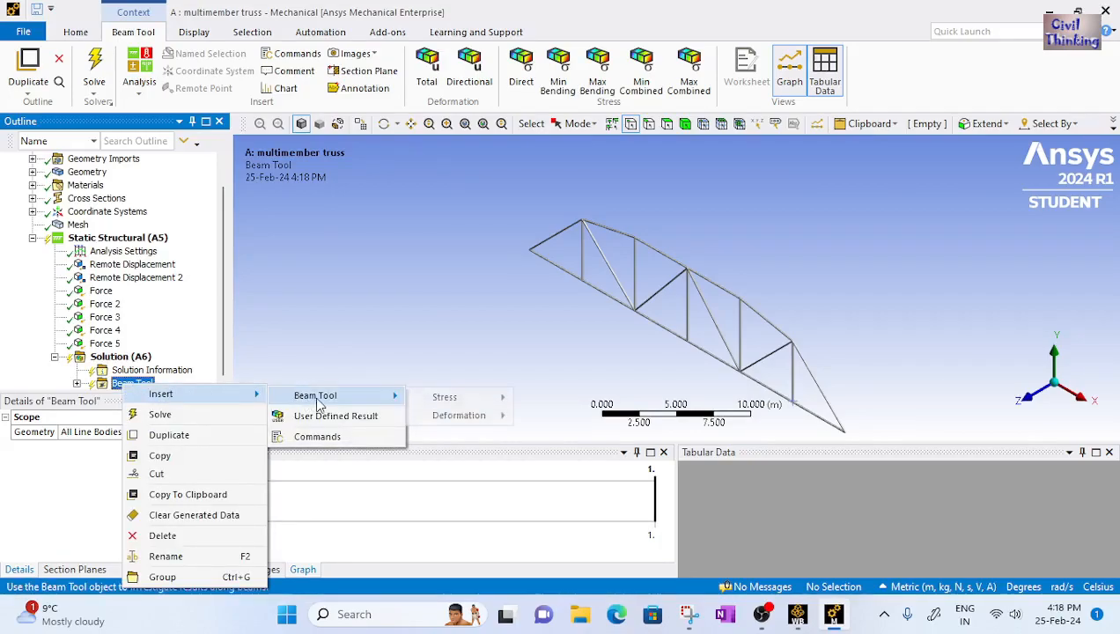
mouse_move(475, 416)
click(542, 420)
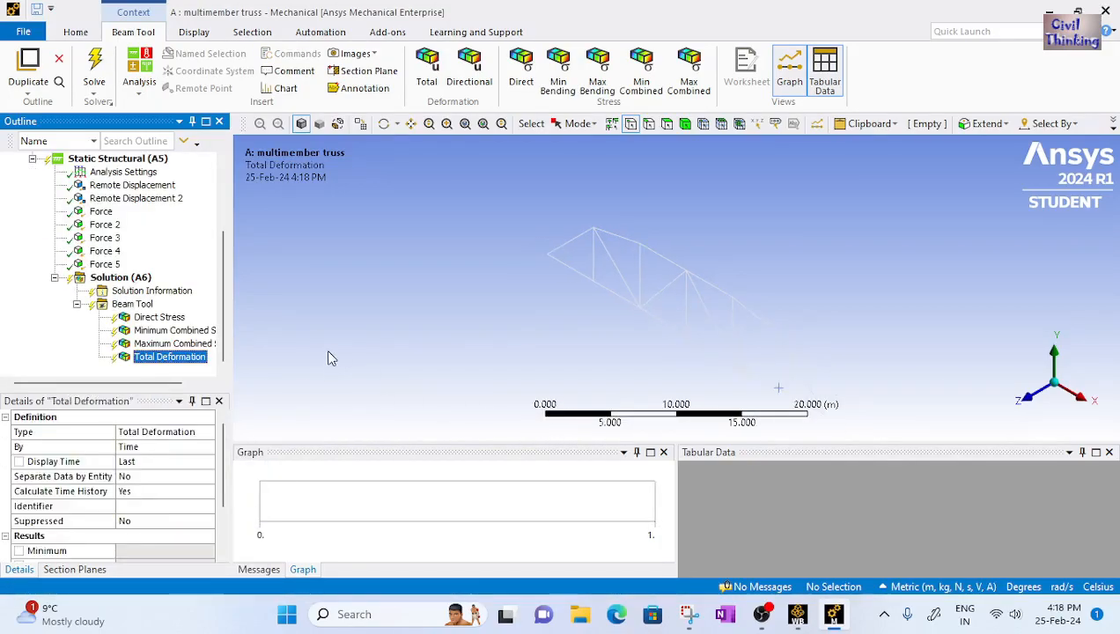
Solve the static structural analysis
click(124, 278)
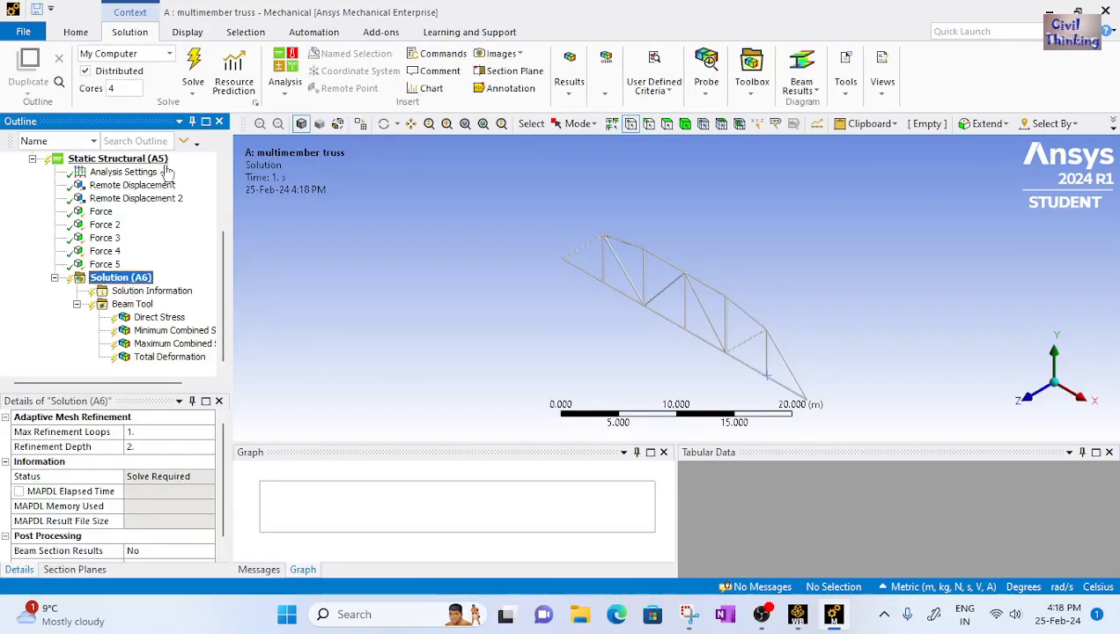
click(196, 71)
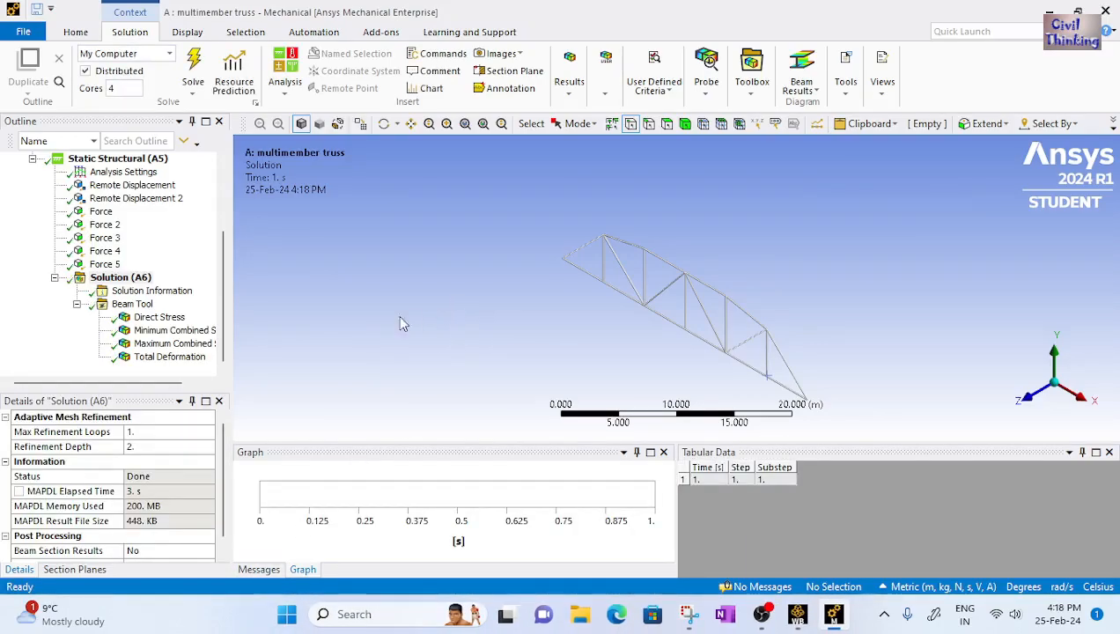
Display the Beam Tool's Direct Stress result and orbit the truss to inspect it
click(159, 318)
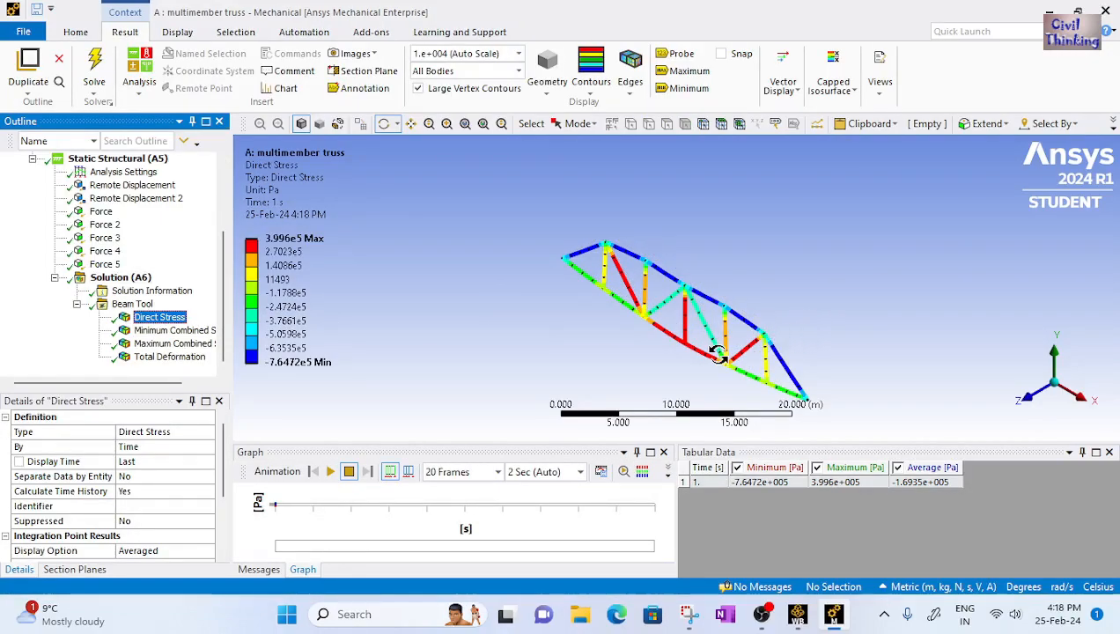
scroll(718, 354, up, 2)
ctrl+middle_drag(709, 354, 629, 302)
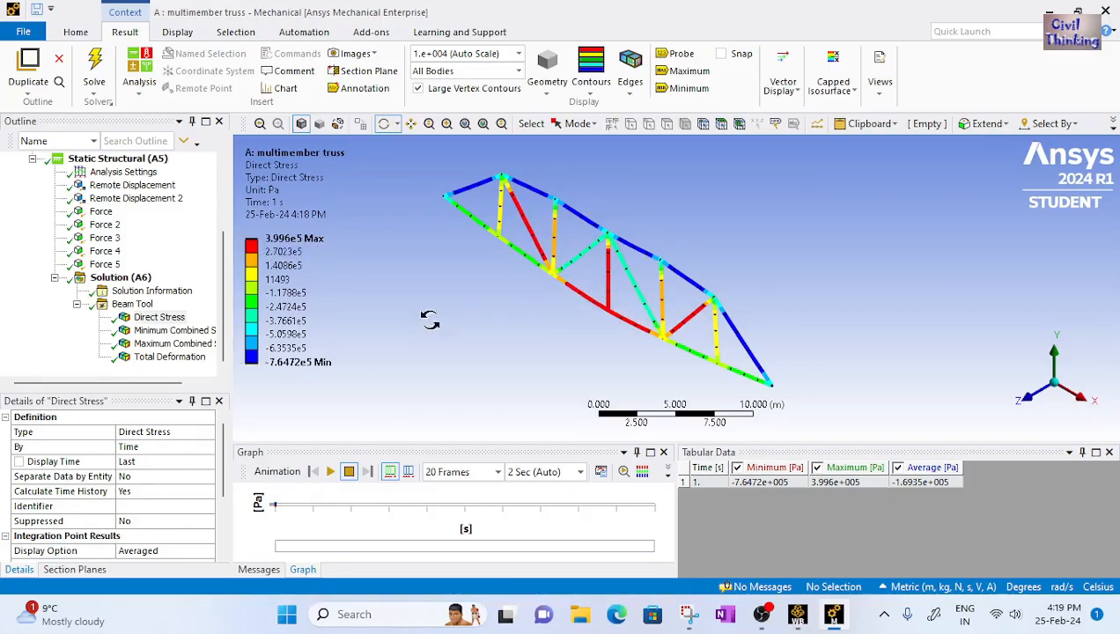
Display the Total Deformation result and compare it with the reference truss diagram
click(161, 371)
click(165, 358)
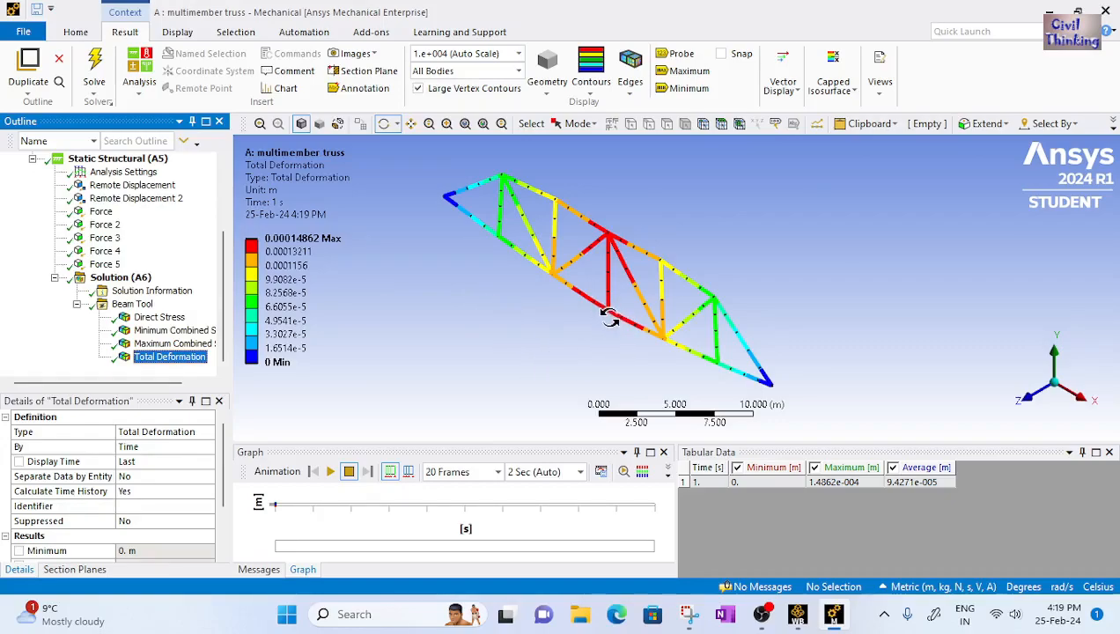
click(689, 615)
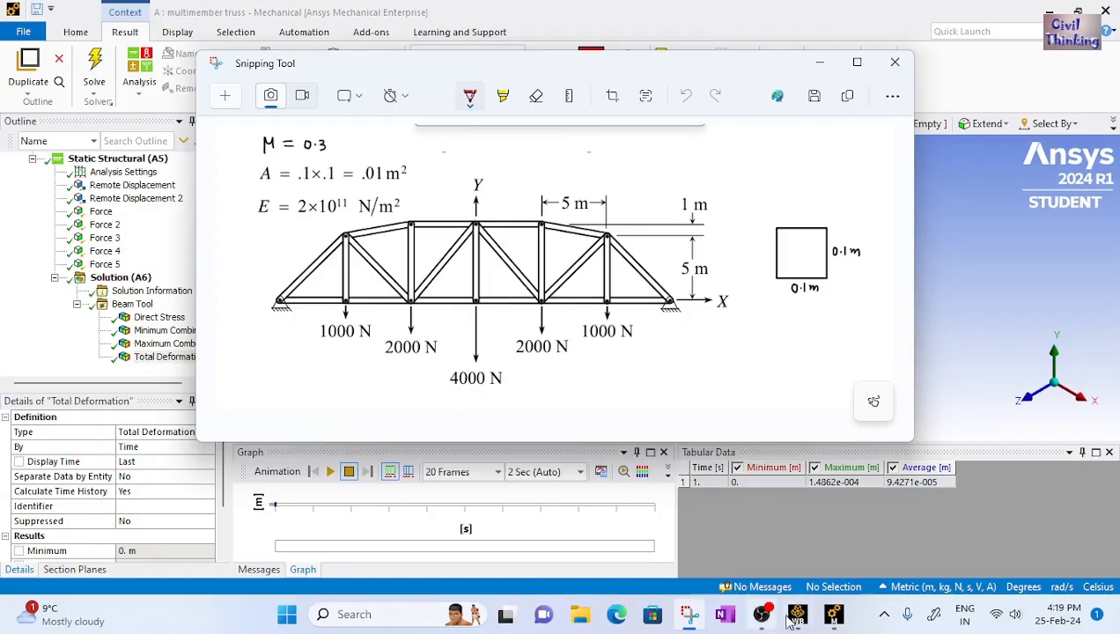
click(828, 617)
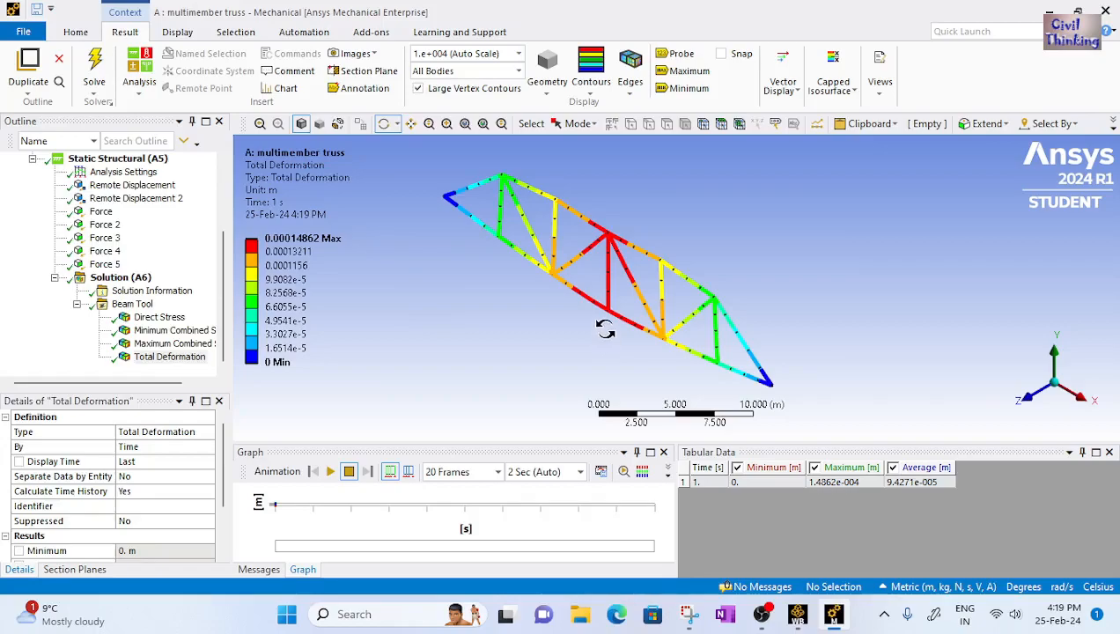
Open the options for the deformation legend's maximum value
click(286, 239)
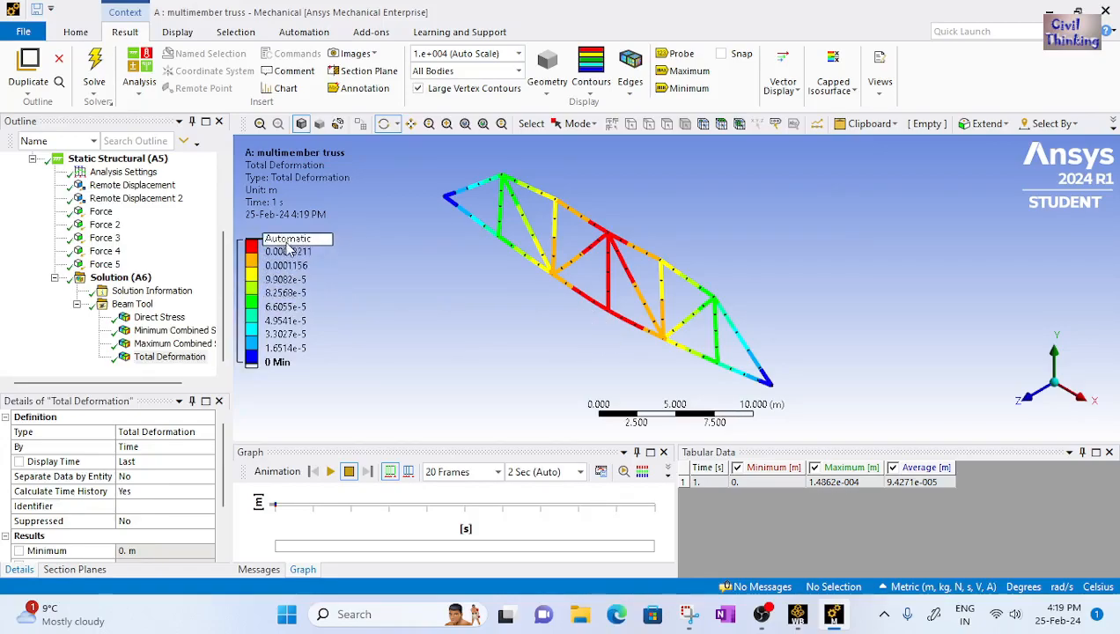